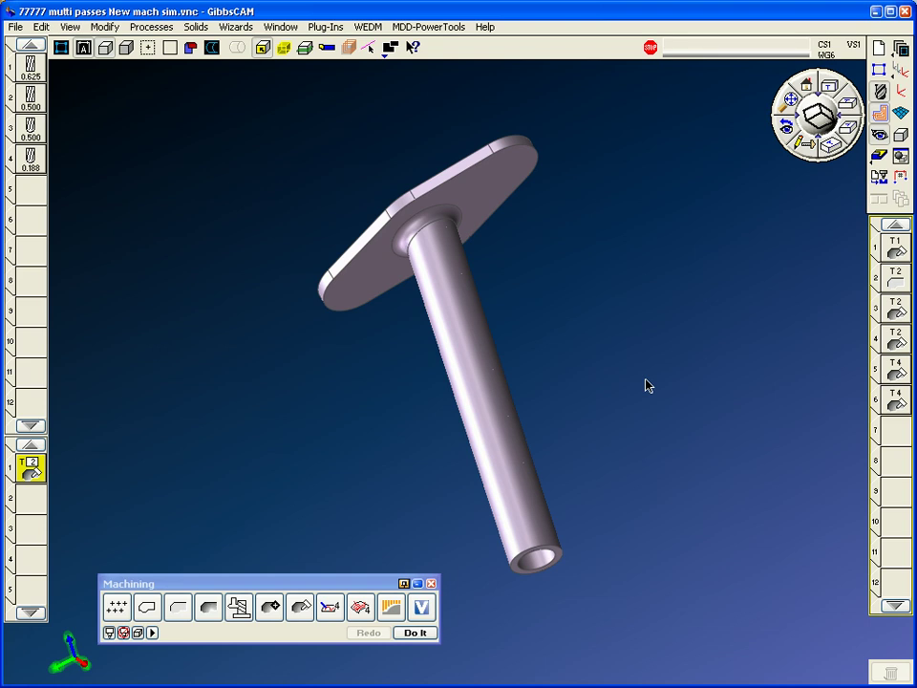
Examine the flanged tube part from several sides, including the shaft end and the flange's outer face
{"action": "key", "text": "Down"}
{"action": "key", "text": "Down"}
{"action": "key", "text": "Down"}
{"action": "key", "text": "Down"}
{"action": "key", "text": "Down"}
{"action": "key", "text": "Down"}
{"action": "key", "text": "Down"}
{"action": "key", "text": "Down"}
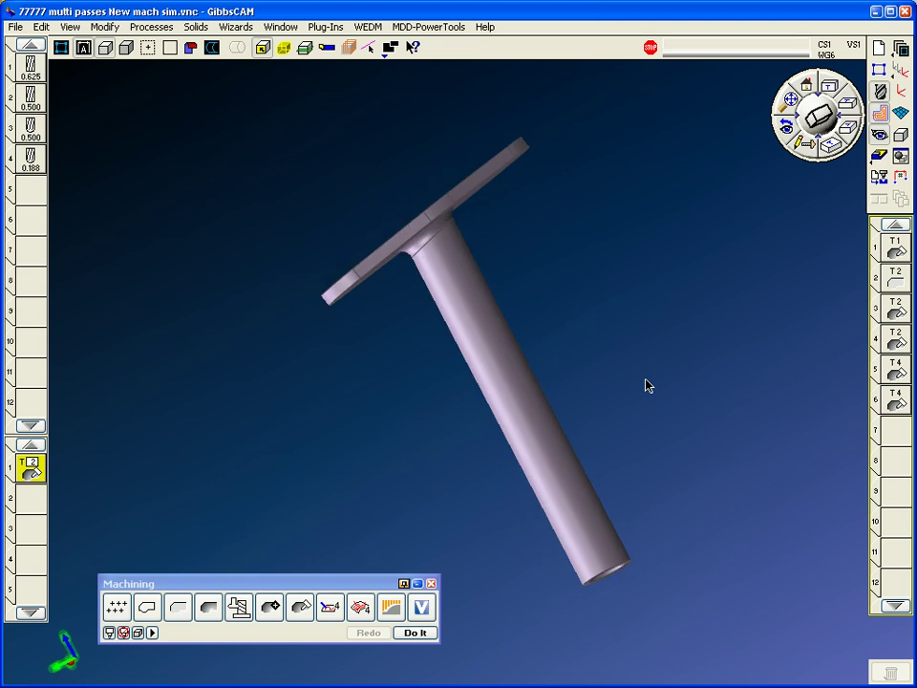
{"action": "key", "text": "Down"}
{"action": "key", "text": "Down"}
{"action": "key", "text": "Down"}
{"action": "key", "text": "Down"}
{"action": "key", "text": "Down"}
{"action": "key", "text": "Down"}
{"action": "key", "text": "Down"}
{"action": "key", "text": "Down"}
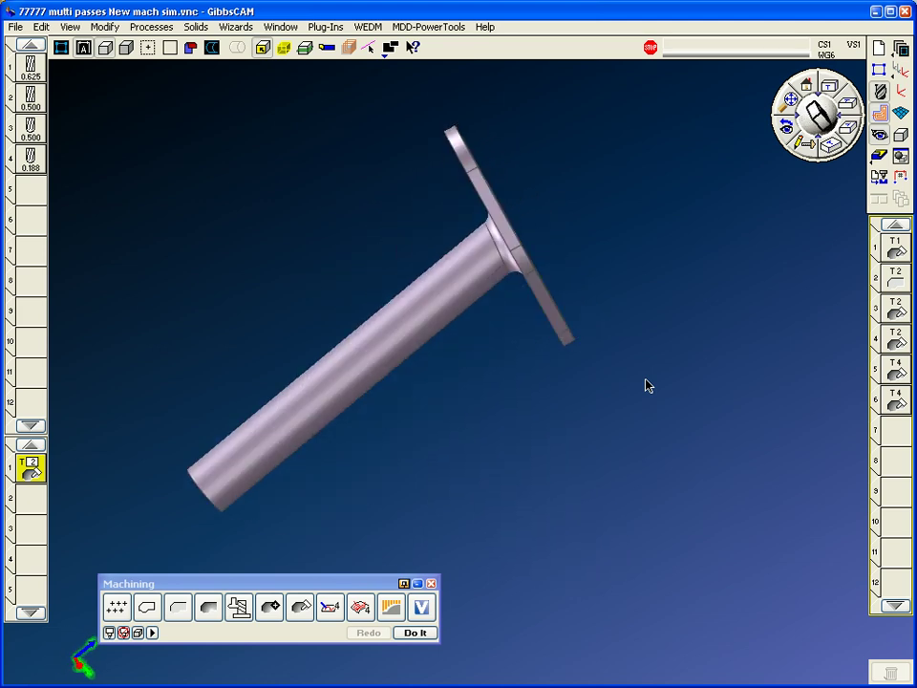
{"action": "key", "text": "Down"}
{"action": "key", "text": "Down"}
{"action": "key", "text": "Down"}
{"action": "key", "text": "Down"}
{"action": "key", "text": "Down"}
{"action": "key", "text": "Down"}
{"action": "key", "text": "Down"}
{"action": "key", "text": "Down"}
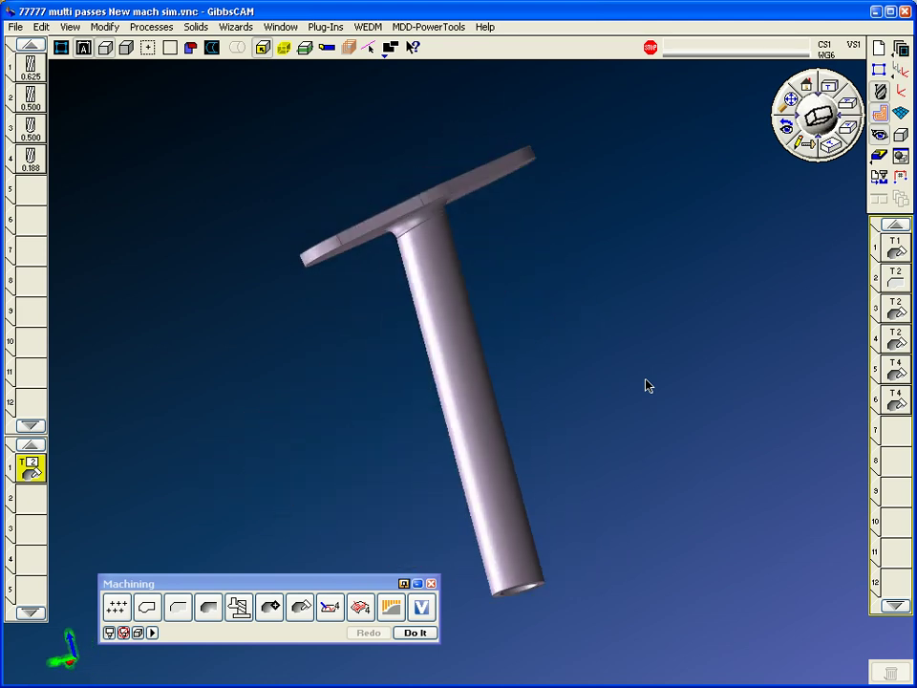
{"action": "middle_click_drag", "start_coordinate": [647, 429], "coordinate": [491, 435]}
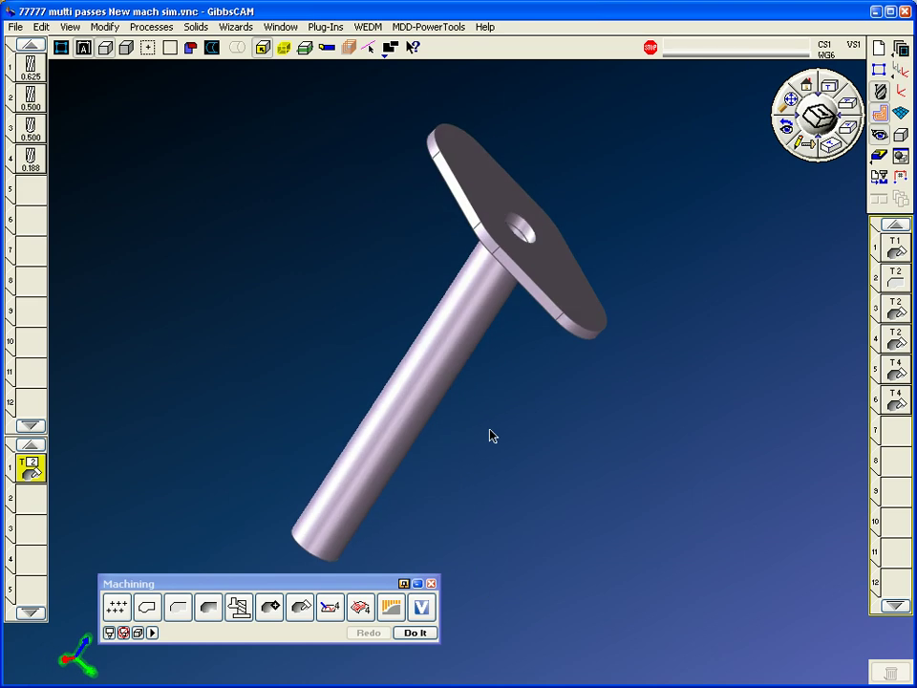
{"action": "key", "text": "Down"}
{"action": "key", "text": "Down"}
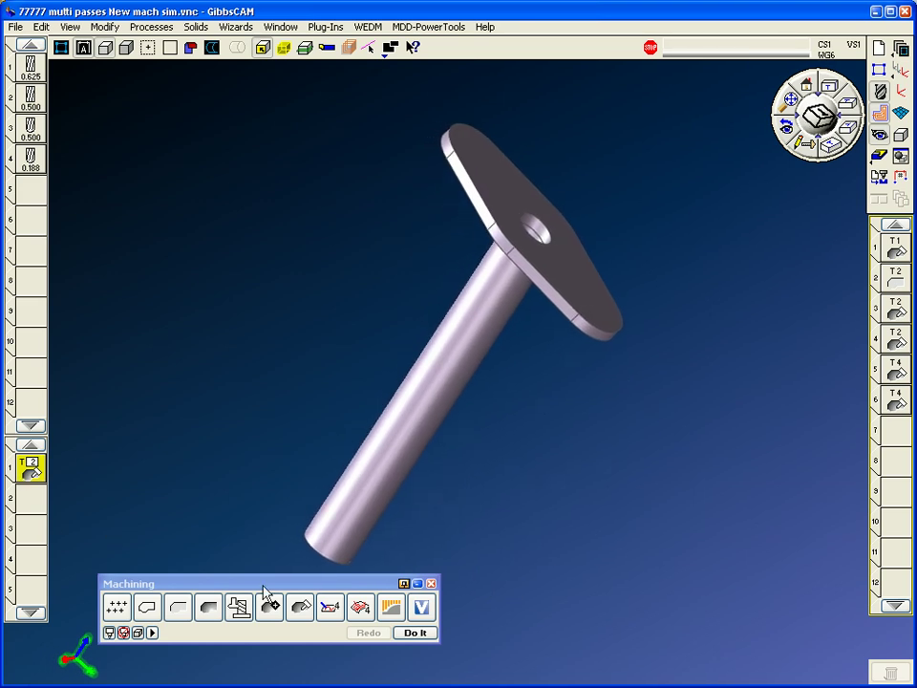
Open the tool 2 process's 5-axis parameters and switch the strategy to Swarf Milling to view its settings
{"action": "left_click_drag", "start_coordinate": [260, 584], "coordinate": [225, 558]}
{"action": "left_click", "coordinate": [29, 466]}
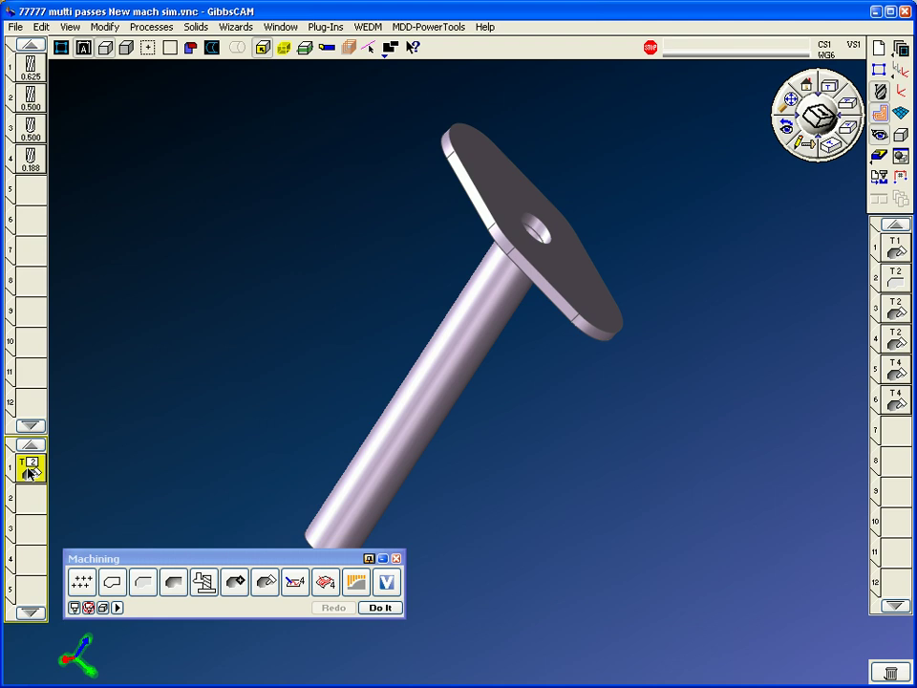
{"action": "left_click", "coordinate": [204, 580]}
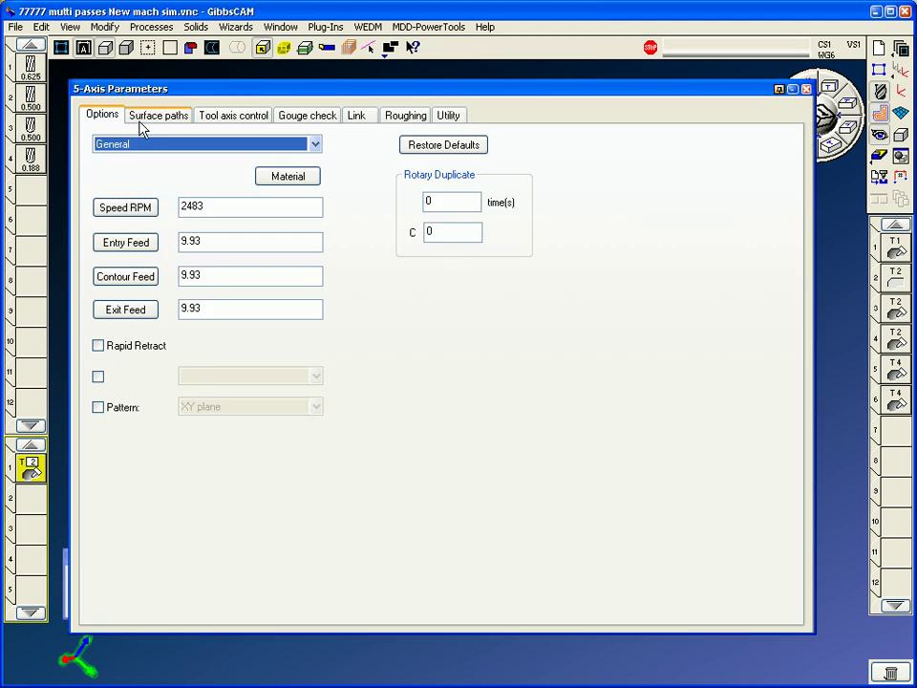
{"action": "left_click", "coordinate": [146, 145]}
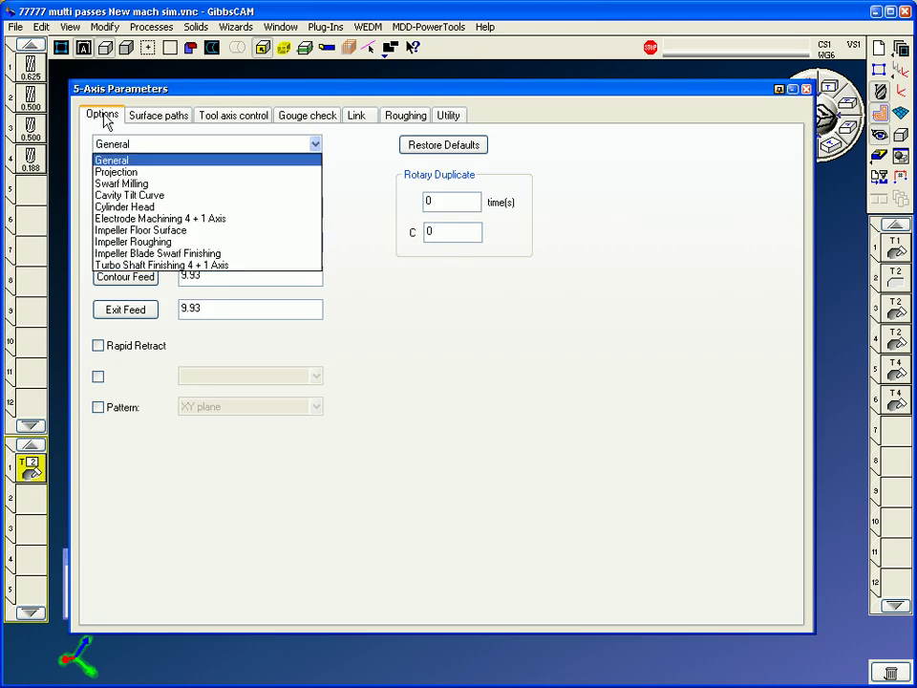
{"action": "left_click", "coordinate": [133, 183]}
{"action": "left_click", "coordinate": [421, 359]}
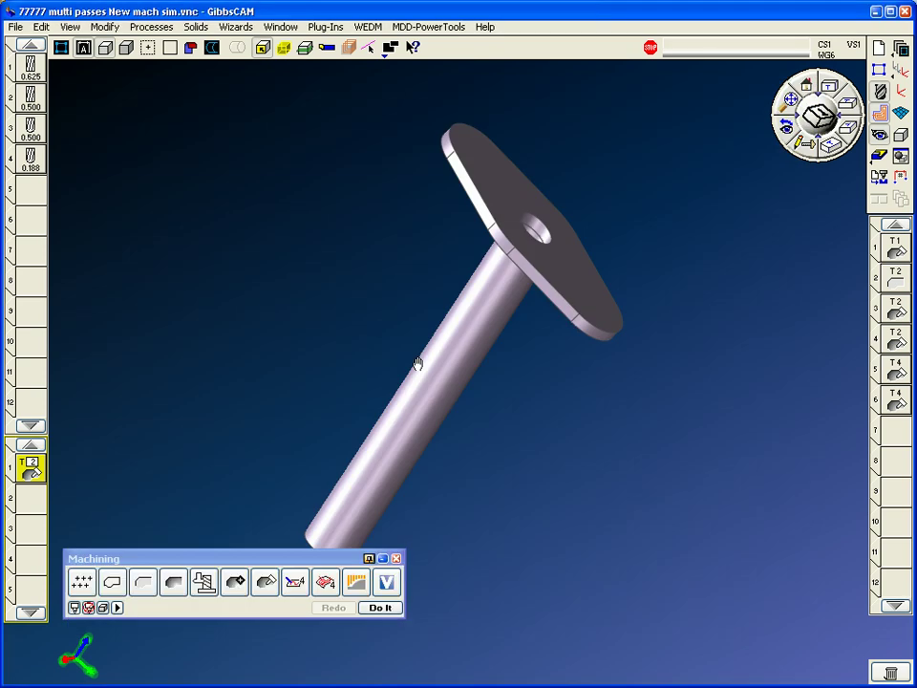
{"action": "left_click", "coordinate": [157, 114]}
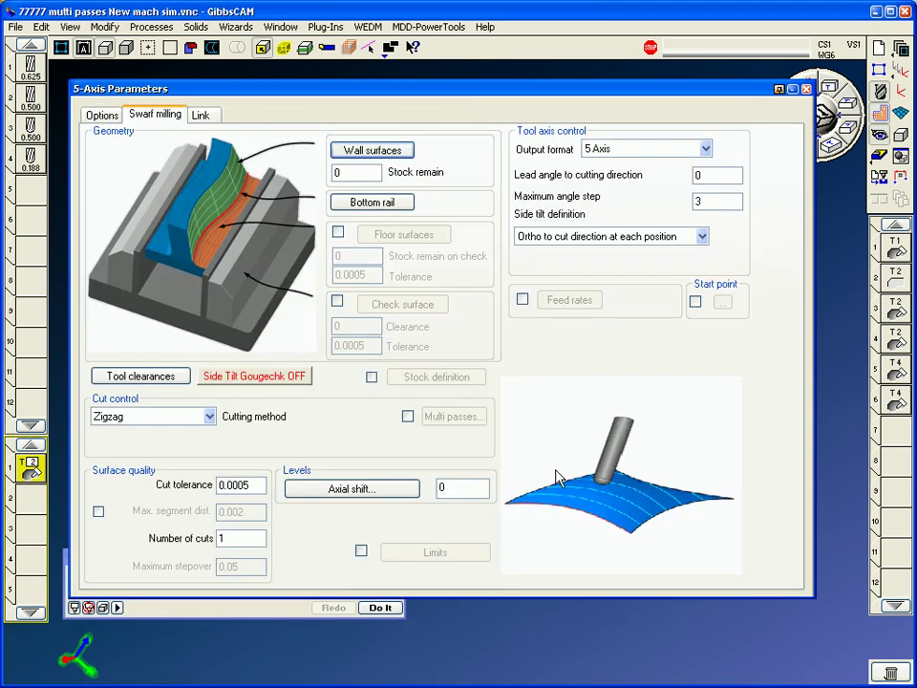
Switch the 5-axis strategy to Cylinder Head and view its port machining settings
{"action": "left_click", "coordinate": [103, 117]}
{"action": "left_click", "coordinate": [316, 144]}
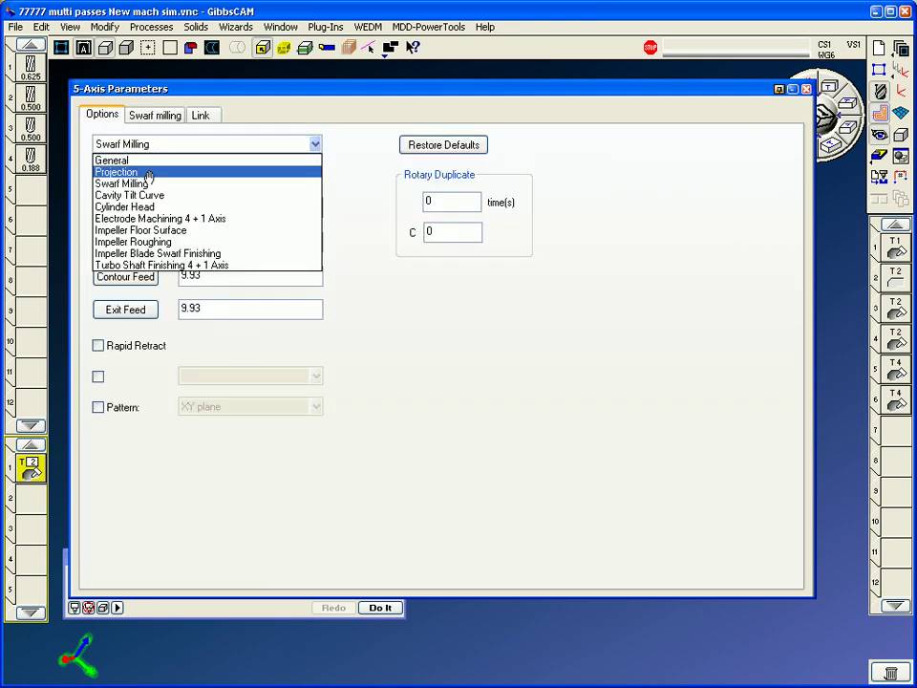
{"action": "left_click", "coordinate": [176, 206]}
{"action": "left_click", "coordinate": [385, 367]}
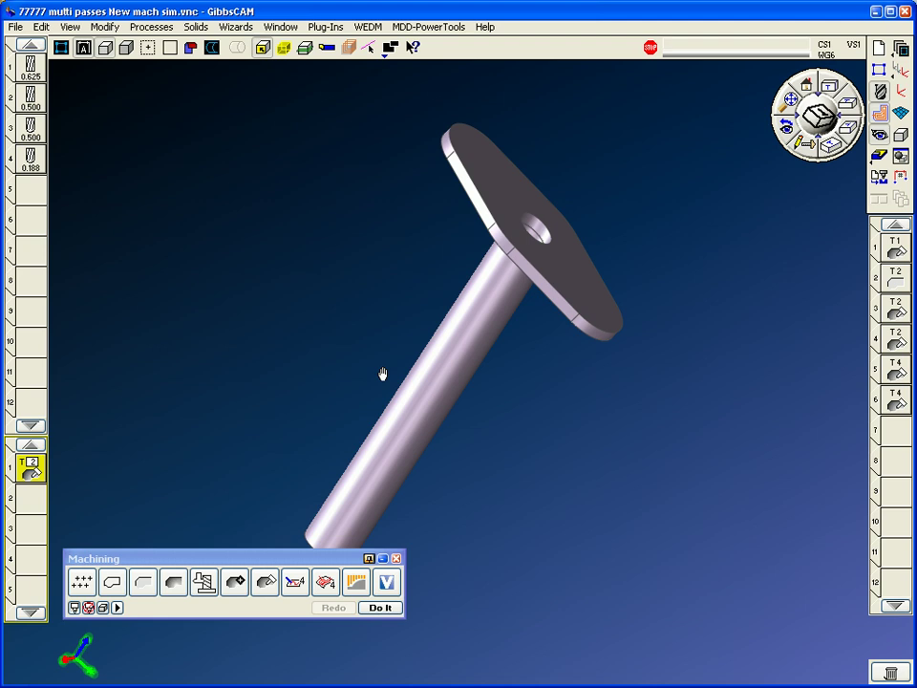
{"action": "left_click", "coordinate": [174, 117]}
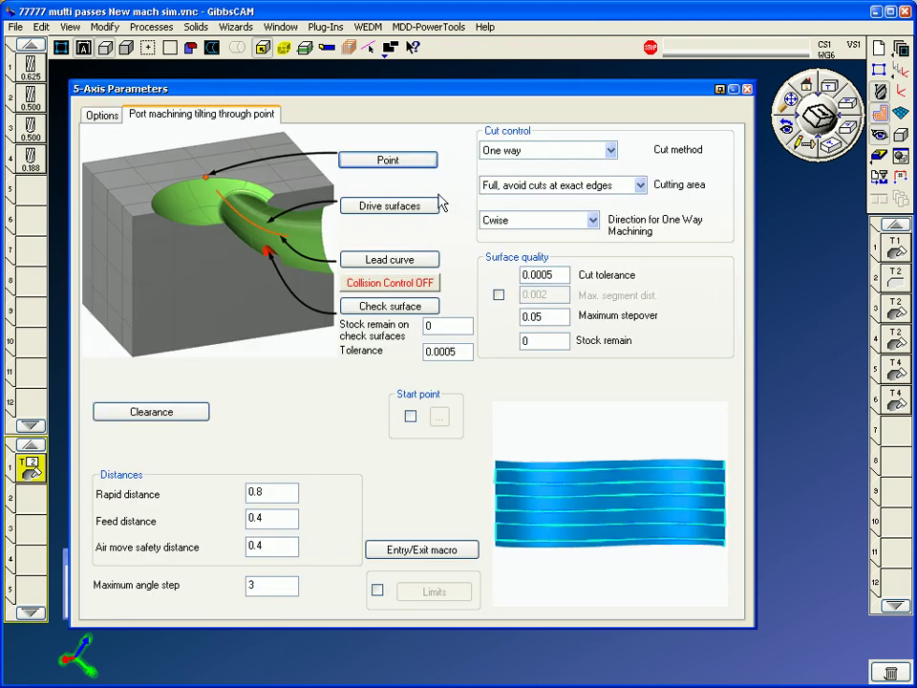
Set the 5-axis strategy back to General and view the available surface path patterns
{"action": "left_click", "coordinate": [101, 116]}
{"action": "left_click", "coordinate": [145, 145]}
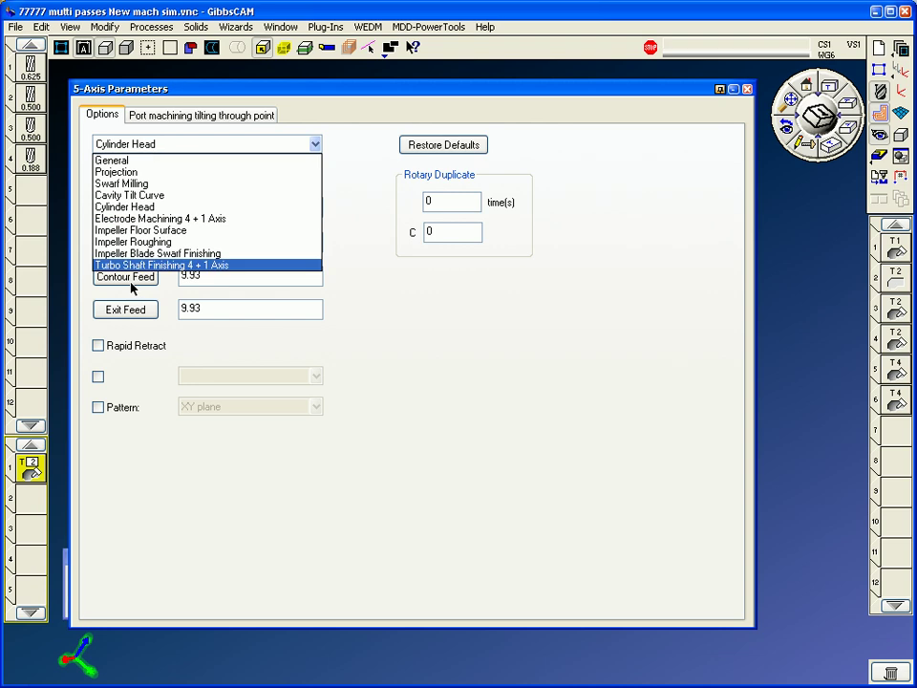
{"action": "left_click", "coordinate": [115, 161]}
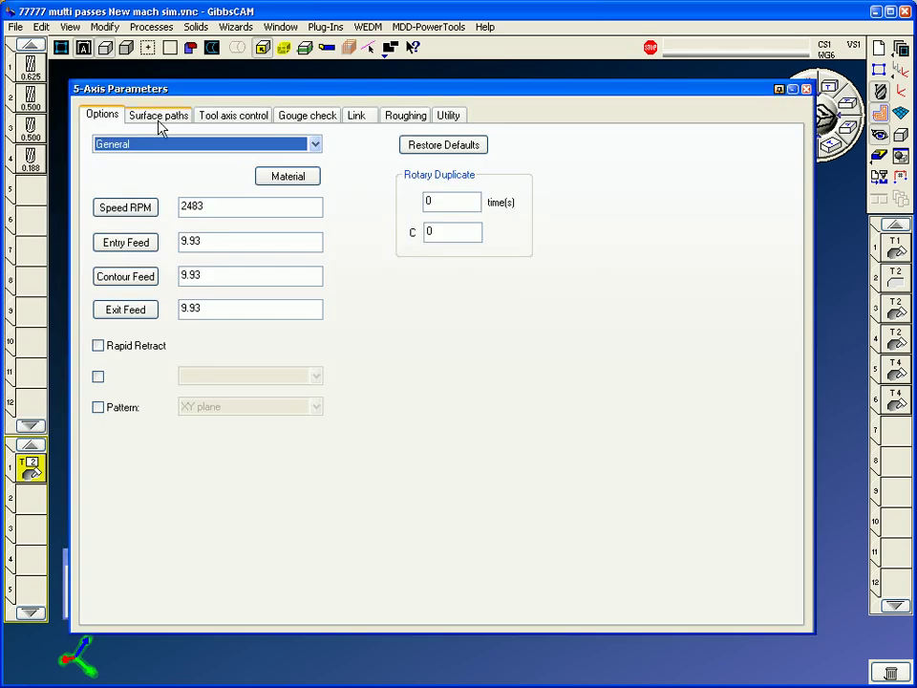
{"action": "left_click", "coordinate": [160, 118]}
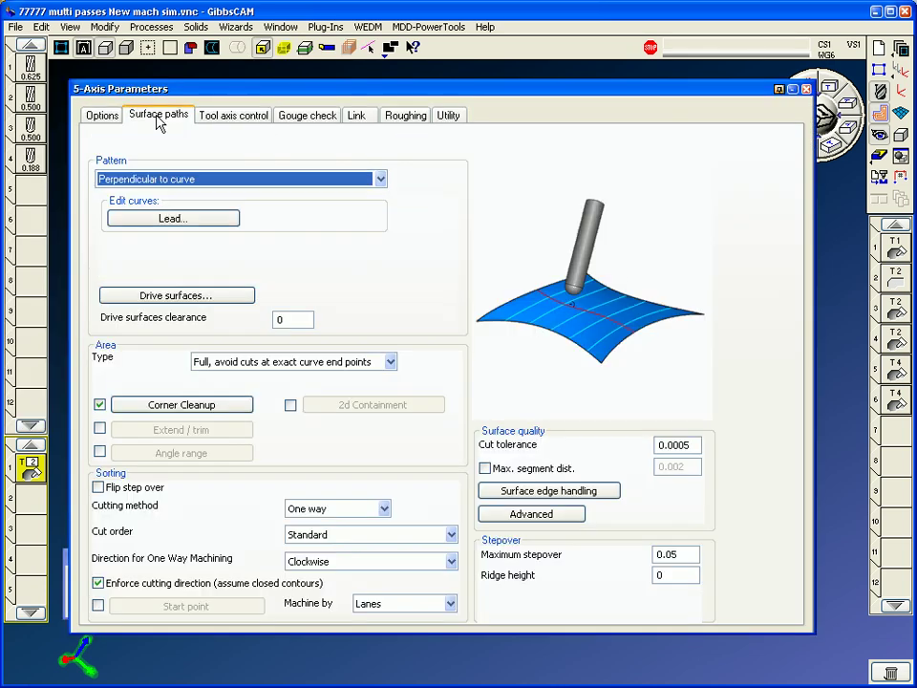
{"action": "left_click", "coordinate": [212, 182]}
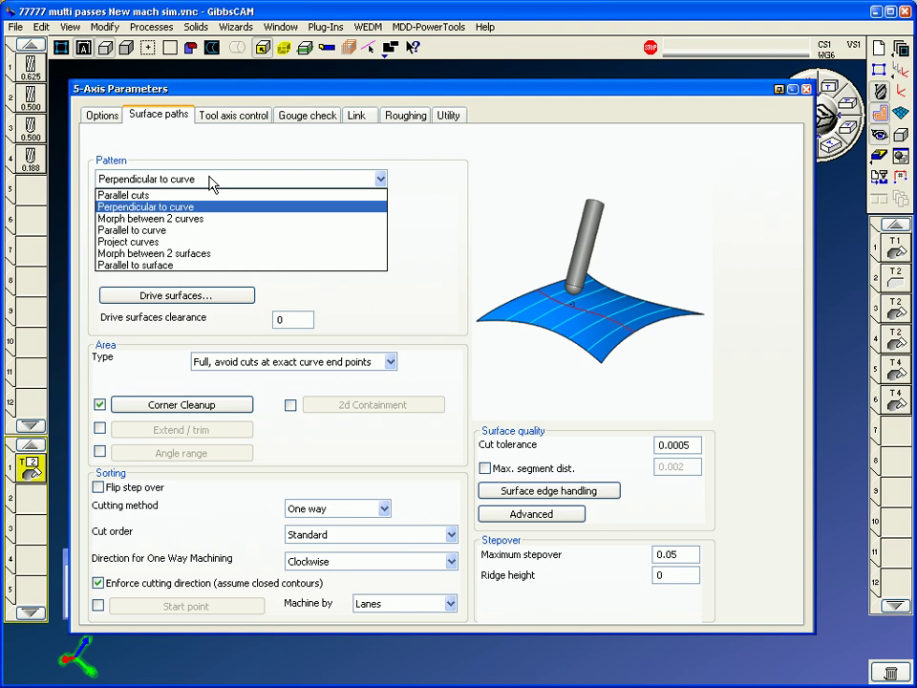
{"action": "left_click", "coordinate": [216, 151]}
Review the tool axis control and gouge check settings, and close the 5-axis parameters
{"action": "left_click", "coordinate": [227, 117]}
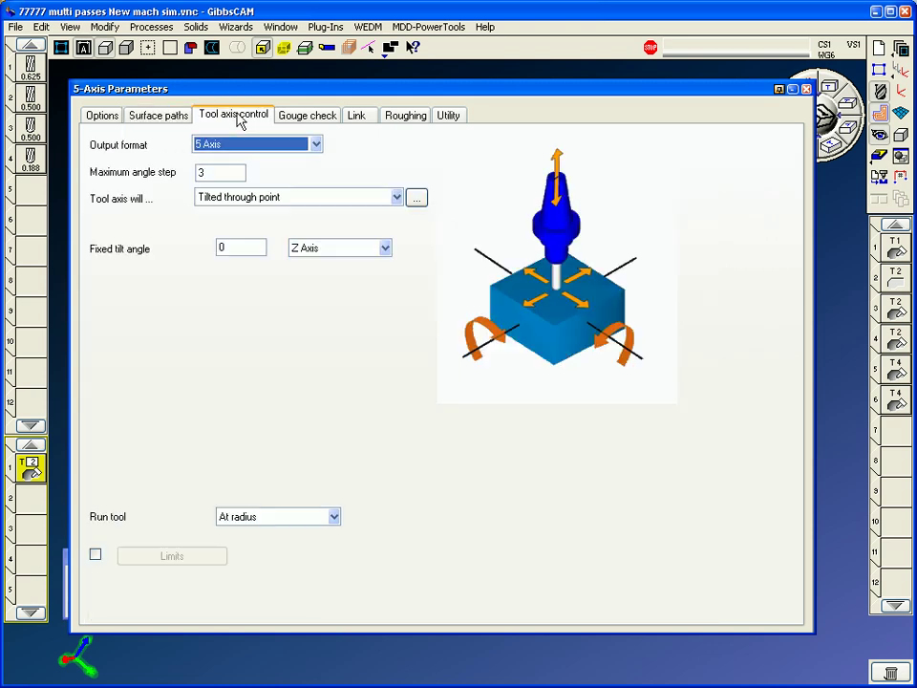
{"action": "left_click", "coordinate": [304, 116]}
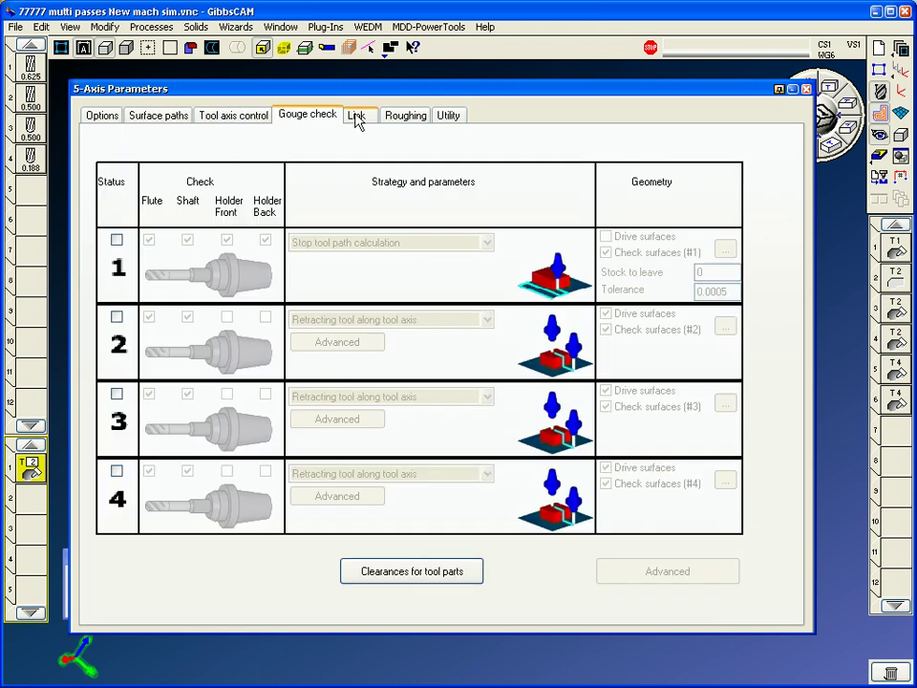
{"action": "left_click", "coordinate": [230, 118]}
{"action": "left_click", "coordinate": [180, 118]}
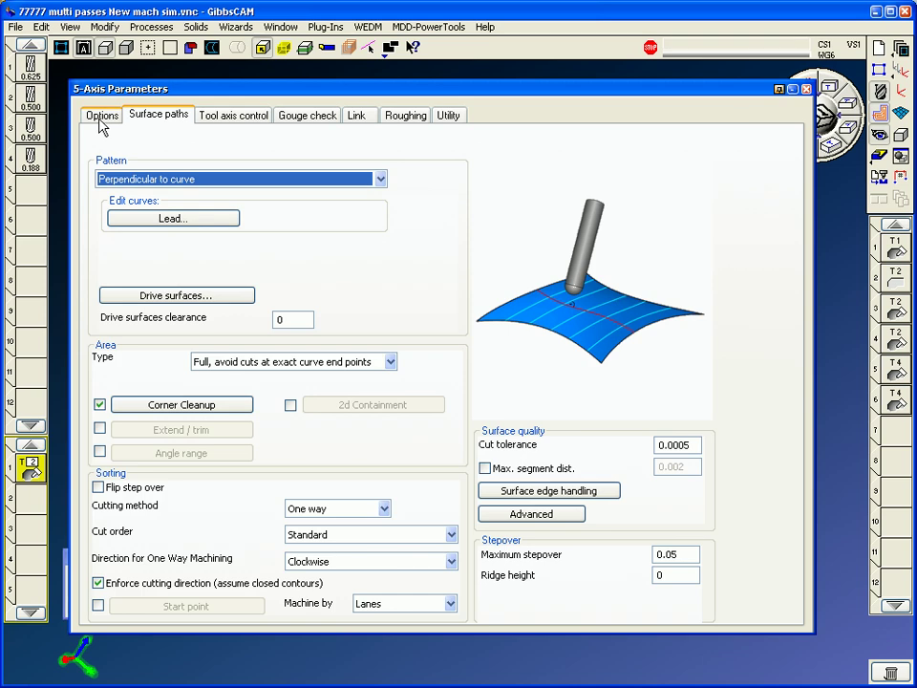
{"action": "left_click", "coordinate": [95, 116]}
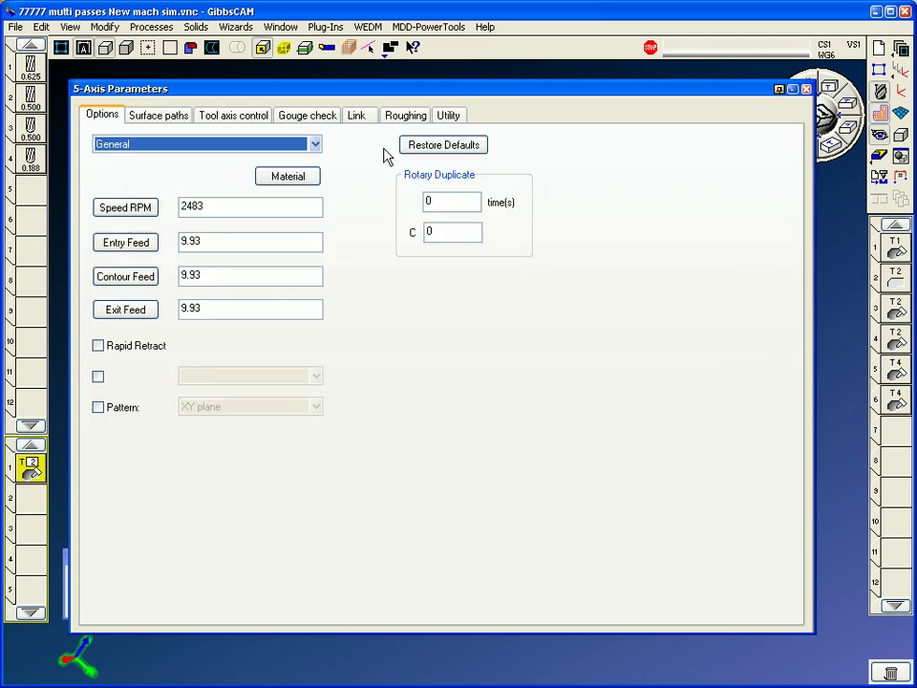
{"action": "left_click", "coordinate": [807, 89]}
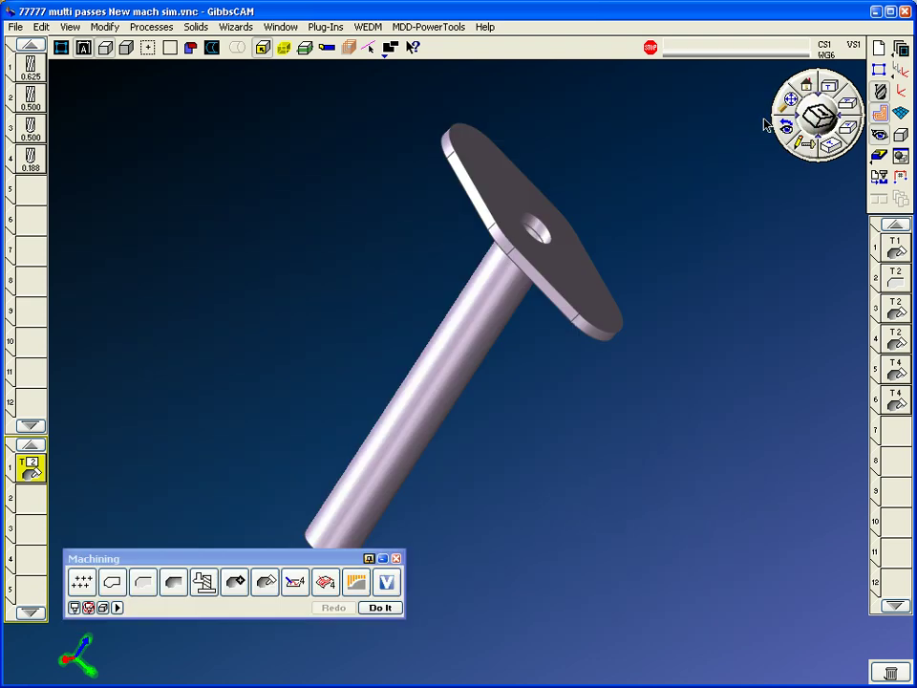
Load operation 1 and inspect its toolpath around the flange from the top and at an angle
{"action": "middle_click_drag", "start_coordinate": [602, 235], "coordinate": [650, 297]}
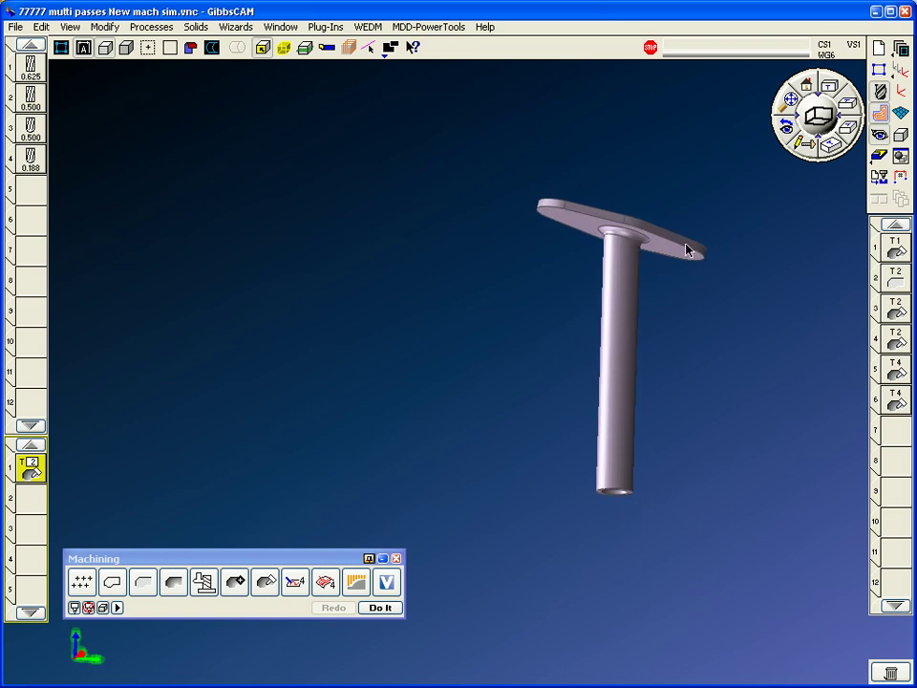
{"action": "middle_click_drag", "start_coordinate": [687, 251], "coordinate": [903, 250]}
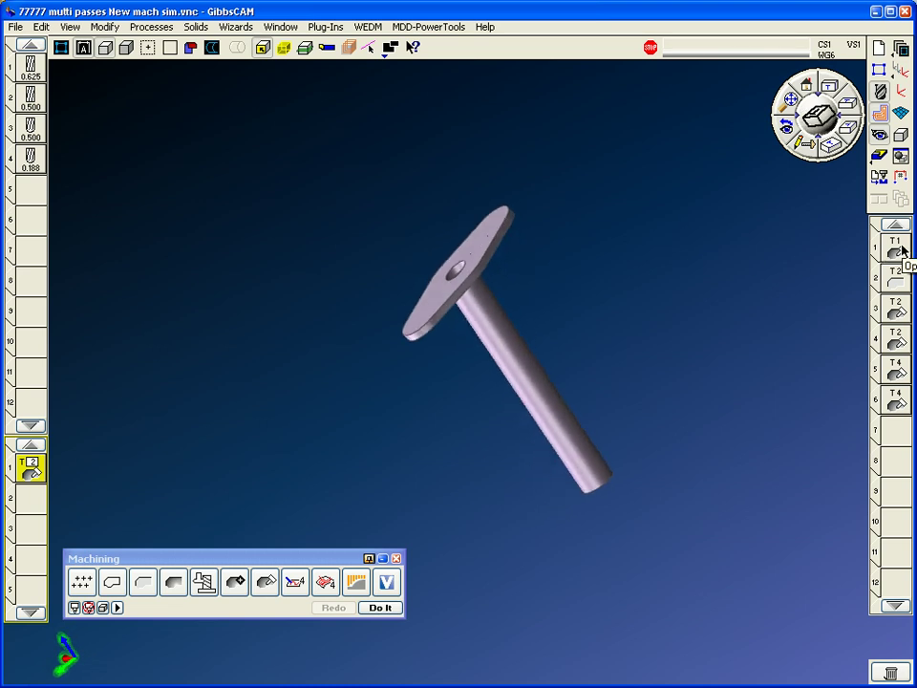
{"action": "double_click", "coordinate": [895, 249]}
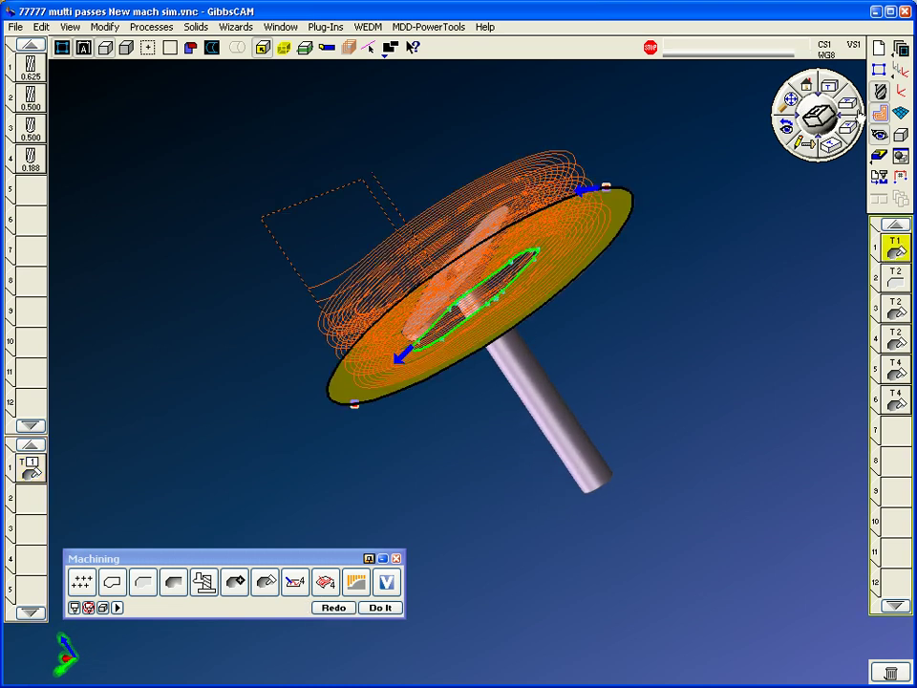
{"action": "left_click", "coordinate": [830, 86]}
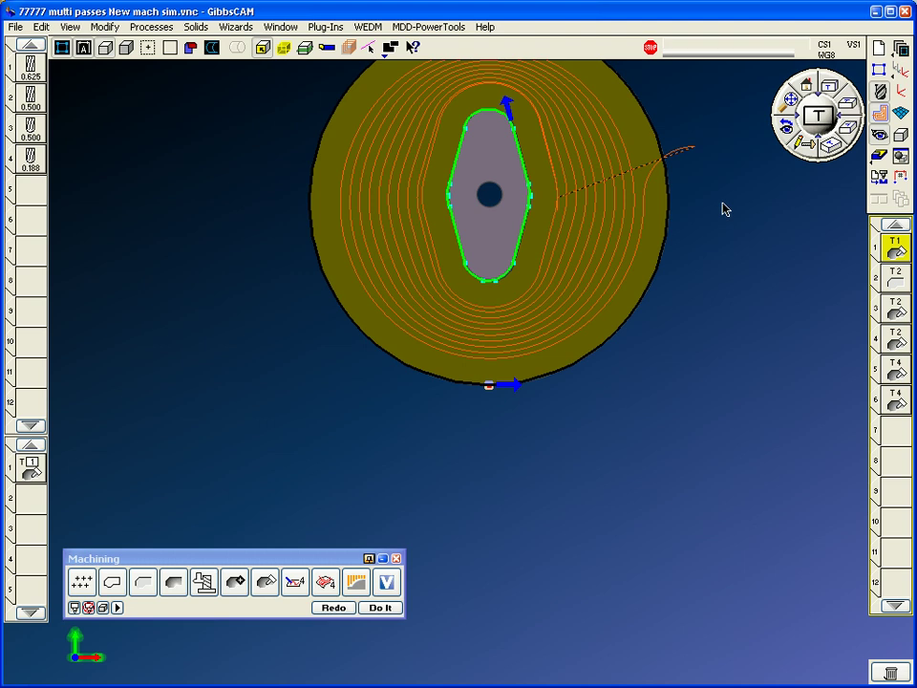
{"action": "middle_click_drag", "start_coordinate": [707, 291], "coordinate": [713, 406]}
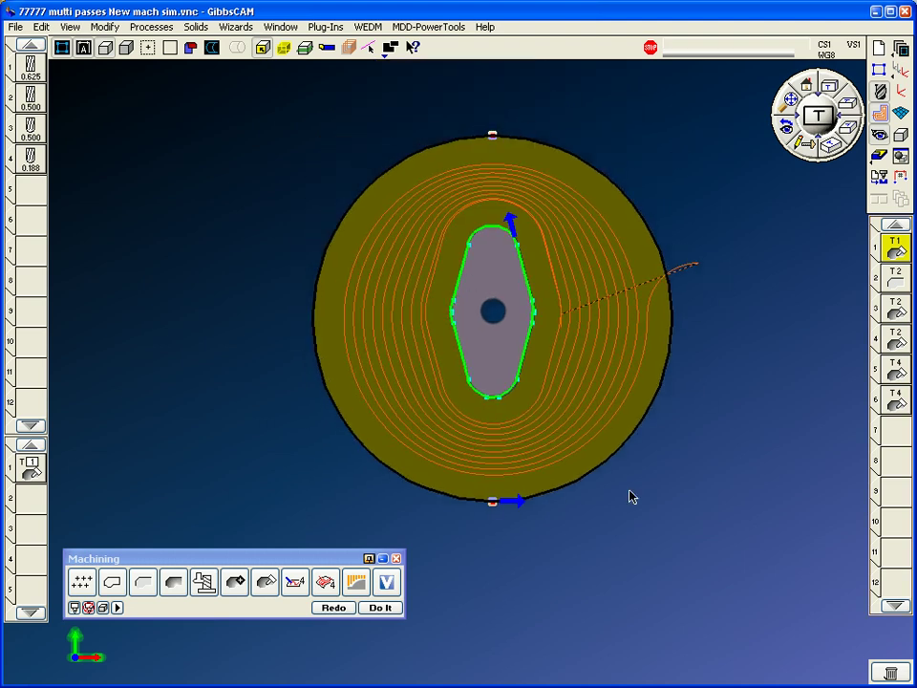
{"action": "middle_click_drag", "start_coordinate": [630, 496], "coordinate": [632, 162]}
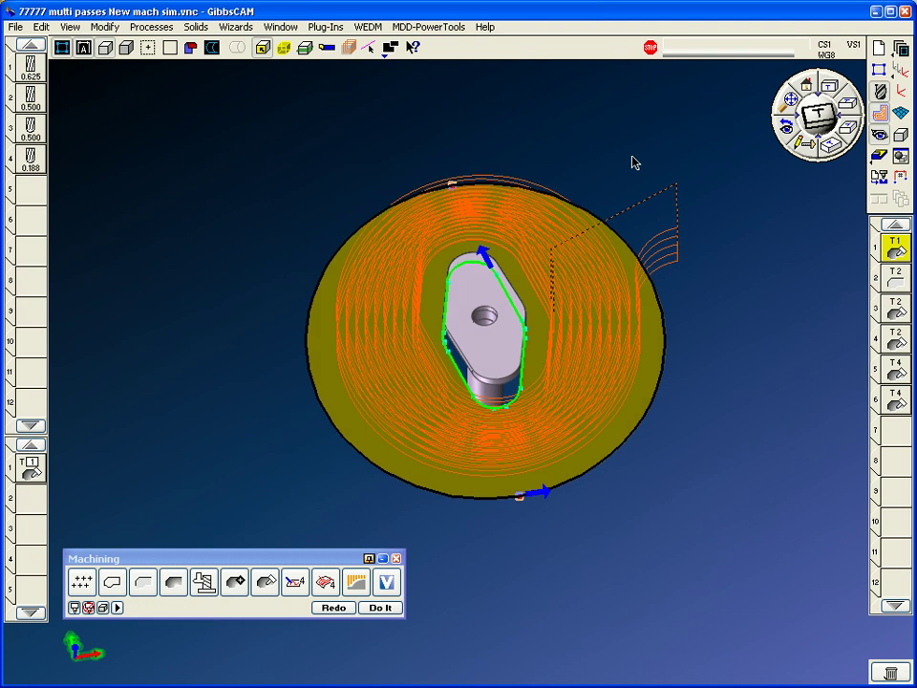
Run the machine simulation at reduced speed, zoomed in on the stock, to watch operation 1 rough the flange
{"action": "left_click", "coordinate": [877, 156]}
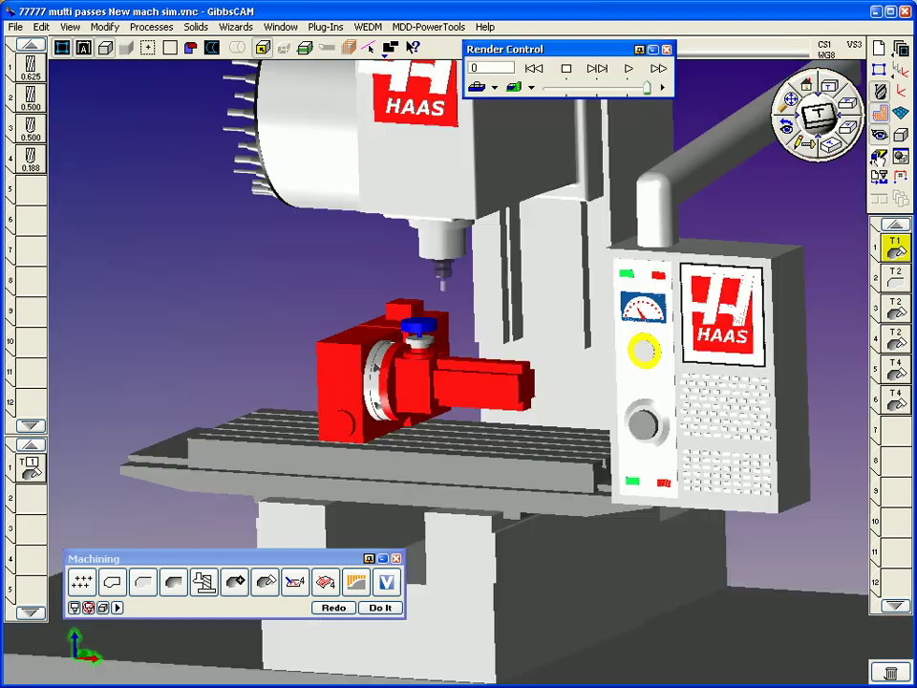
{"action": "left_click_drag", "start_coordinate": [485, 288], "coordinate": [336, 375]}
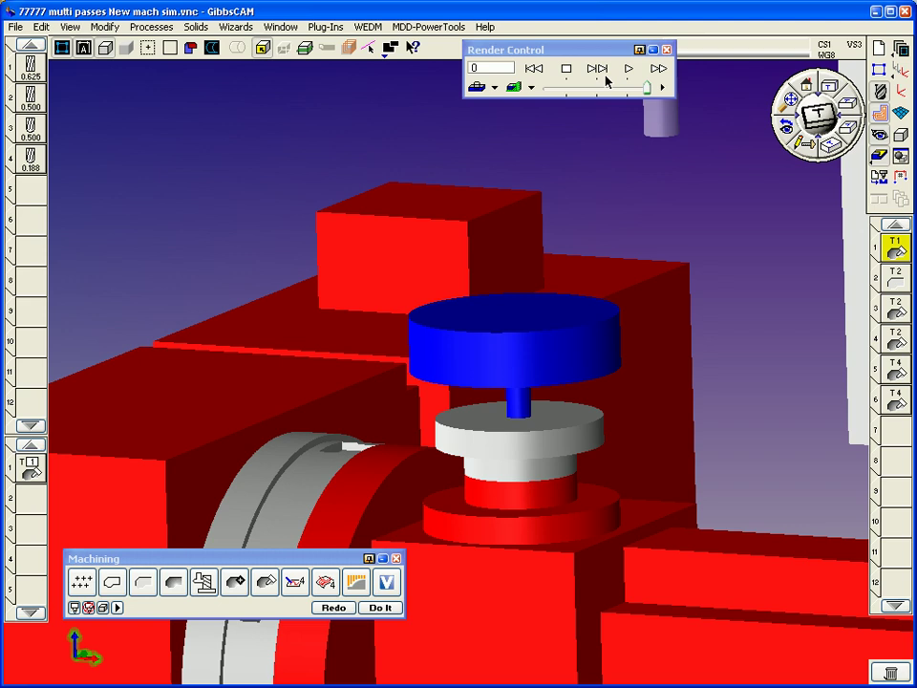
{"action": "left_click", "coordinate": [592, 87]}
{"action": "left_click", "coordinate": [629, 69]}
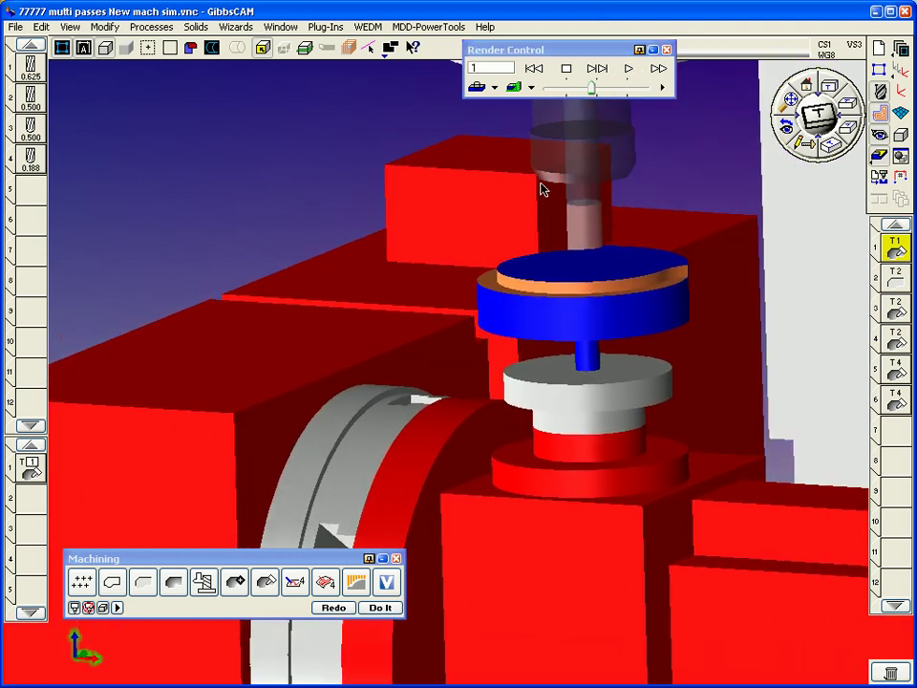
{"action": "left_click_drag", "start_coordinate": [593, 88], "coordinate": [605, 88]}
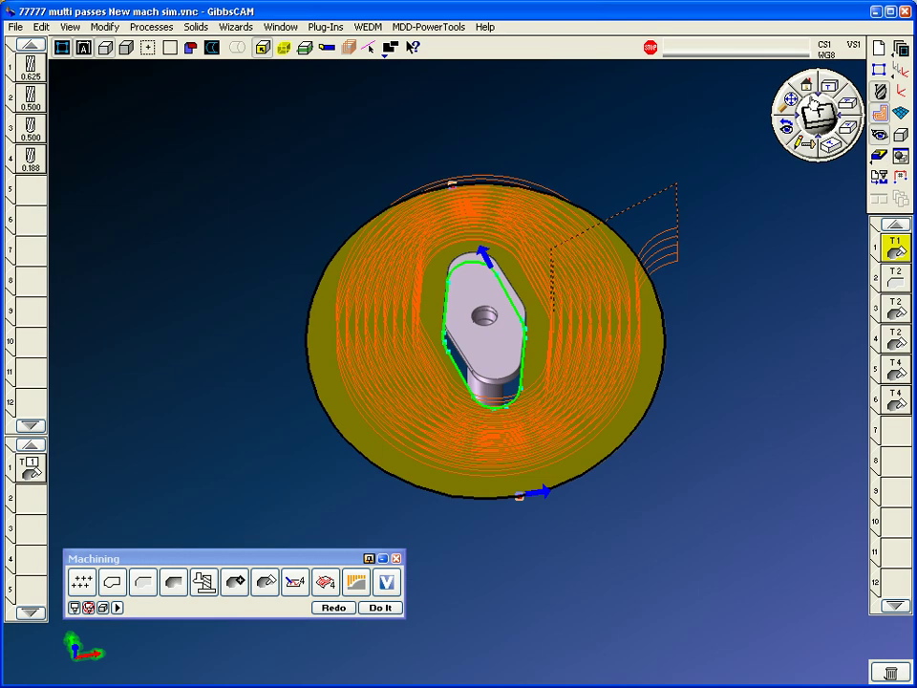
Inspect operation 1's toolpath from above and at an angle, and open its process's 5-axis parameters
{"action": "left_click", "coordinate": [829, 86]}
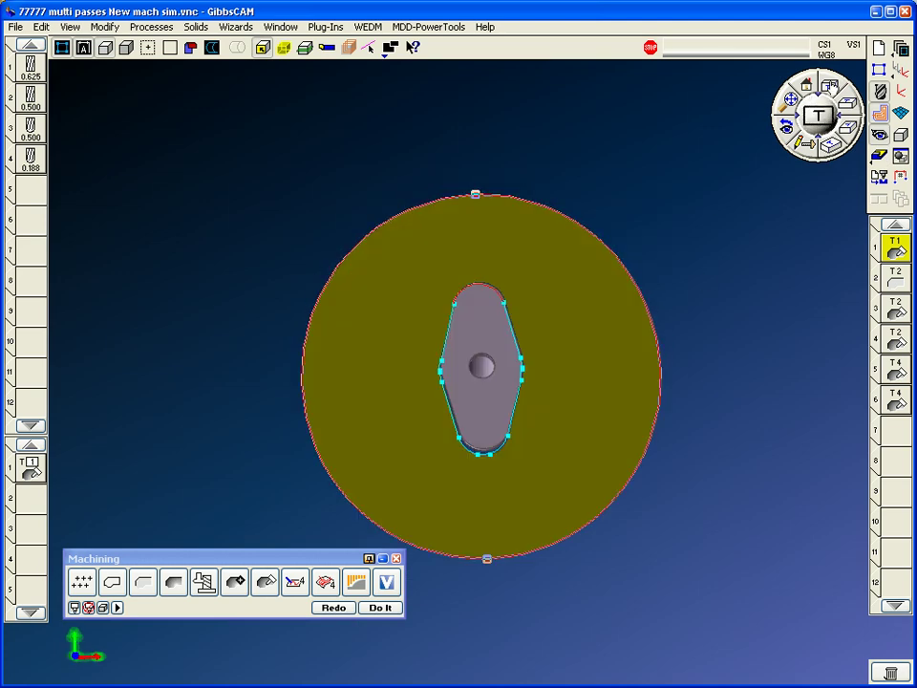
{"action": "middle_click_drag", "start_coordinate": [679, 297], "coordinate": [684, 232]}
{"action": "middle_click_drag", "start_coordinate": [669, 409], "coordinate": [681, 315]}
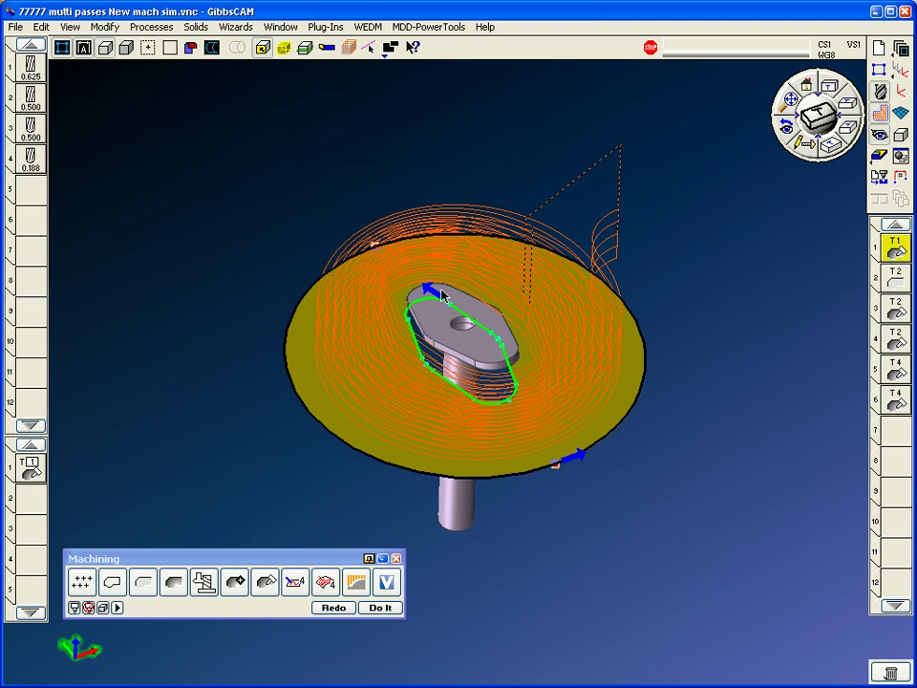
{"action": "left_click", "coordinate": [36, 463]}
{"action": "double_click", "coordinate": [35, 467]}
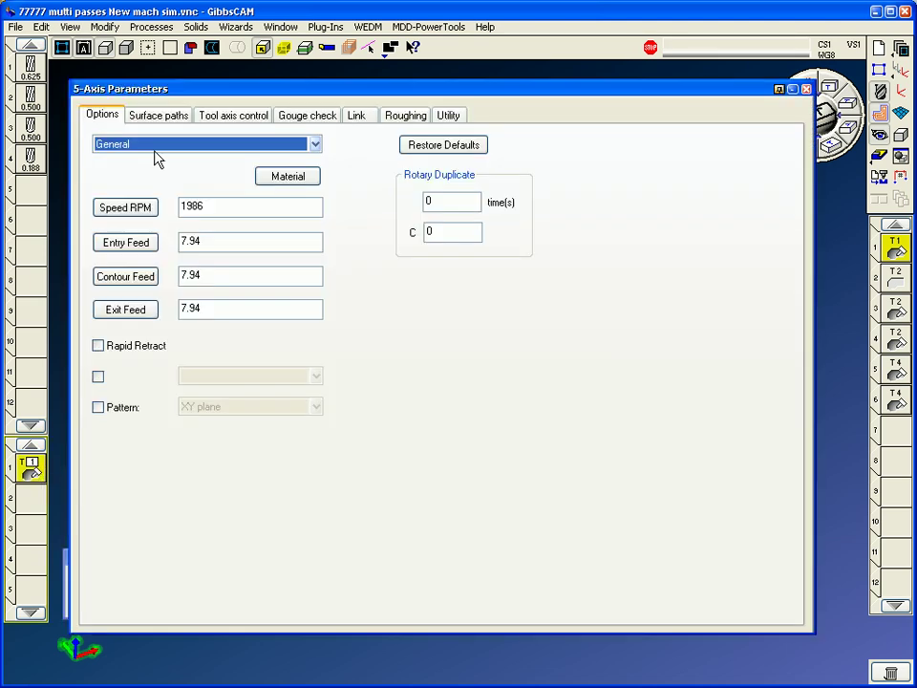
Review the first and second edge curves and the drive surface used by operation 1's Morph between 2 curves pattern
{"action": "left_click", "coordinate": [158, 118]}
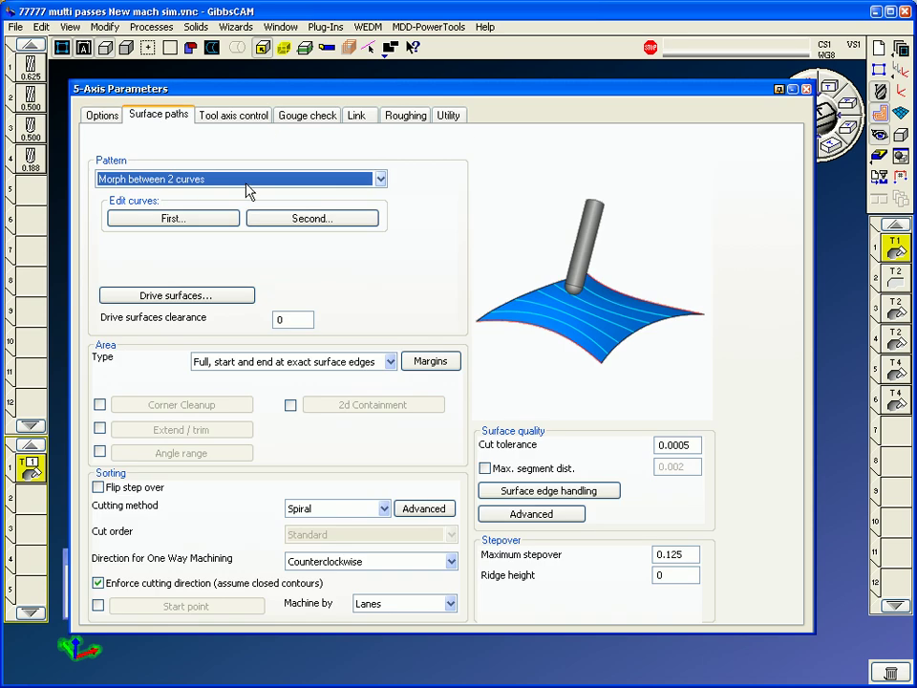
{"action": "left_click", "coordinate": [211, 225]}
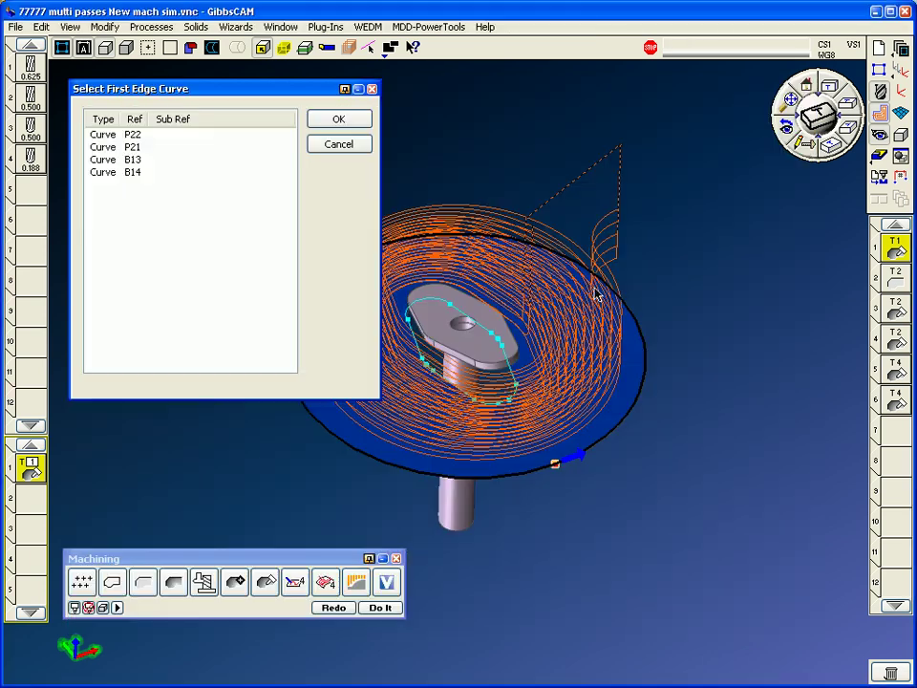
{"action": "left_click", "coordinate": [327, 125]}
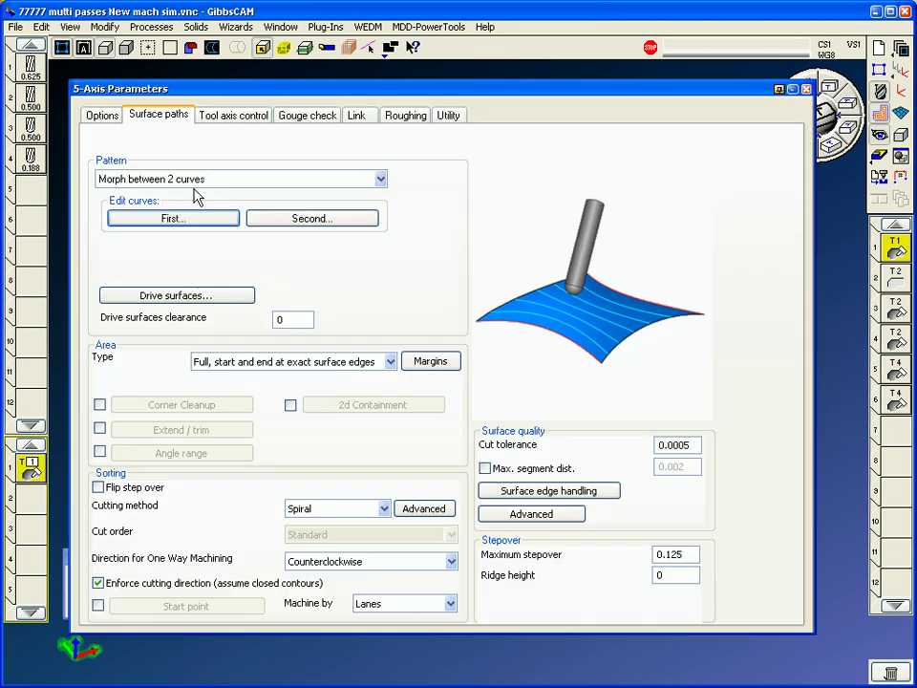
{"action": "left_click", "coordinate": [281, 231]}
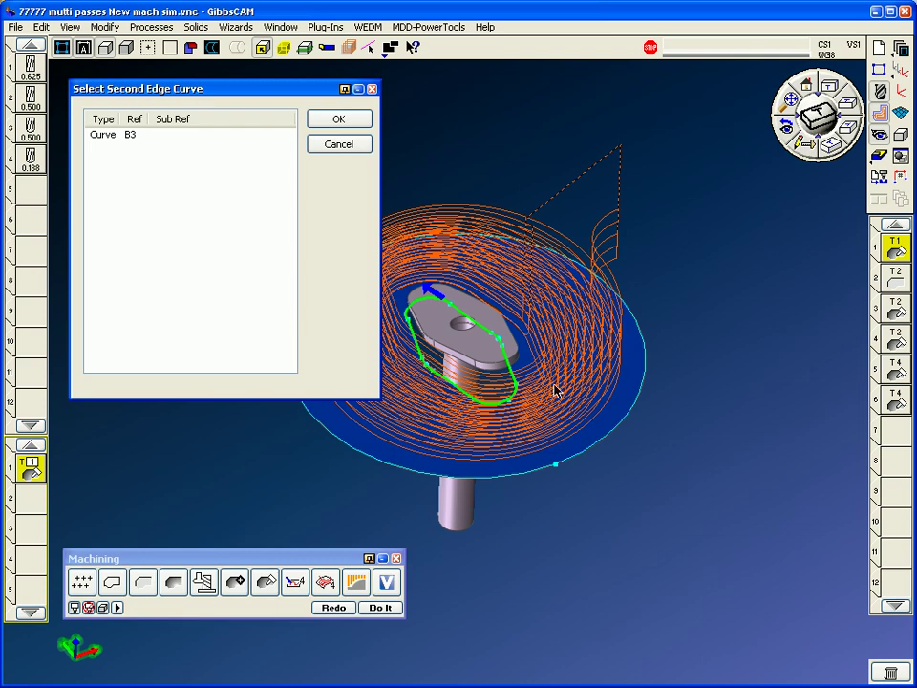
{"action": "left_click", "coordinate": [343, 121]}
{"action": "left_click", "coordinate": [192, 294]}
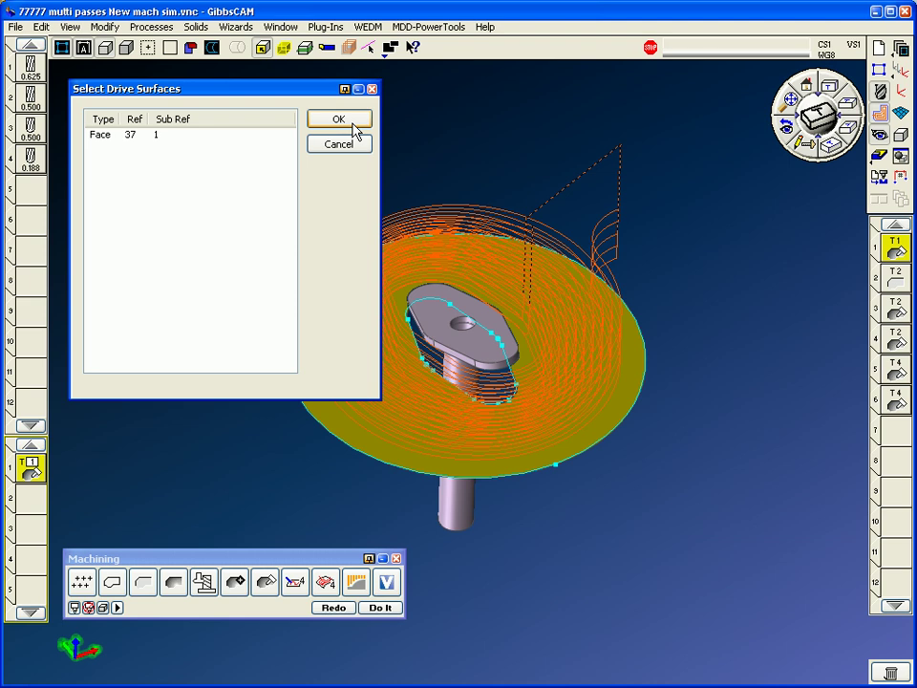
{"action": "left_click", "coordinate": [355, 127]}
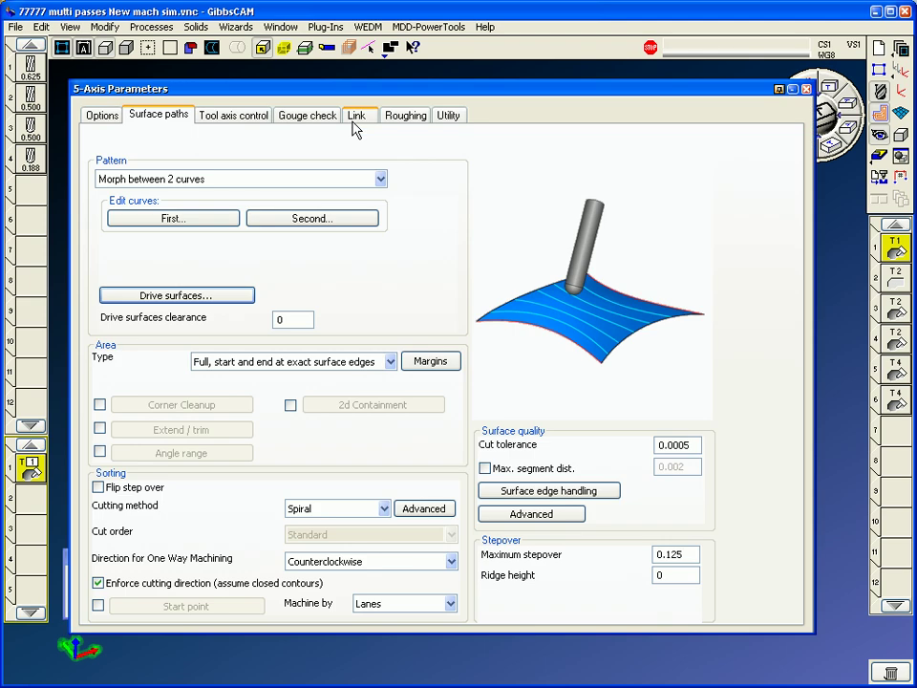
Review the area and sorting choices, keeping full cuts at exact surface edges, Spiral cutting and Counterclockwise direction
{"action": "left_click", "coordinate": [384, 364]}
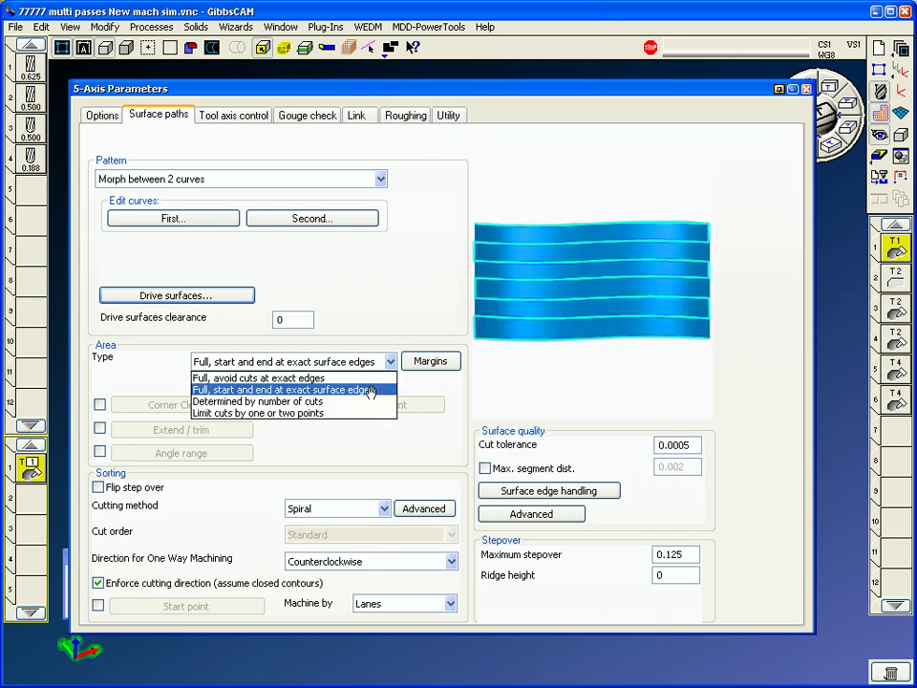
{"action": "left_click", "coordinate": [369, 392]}
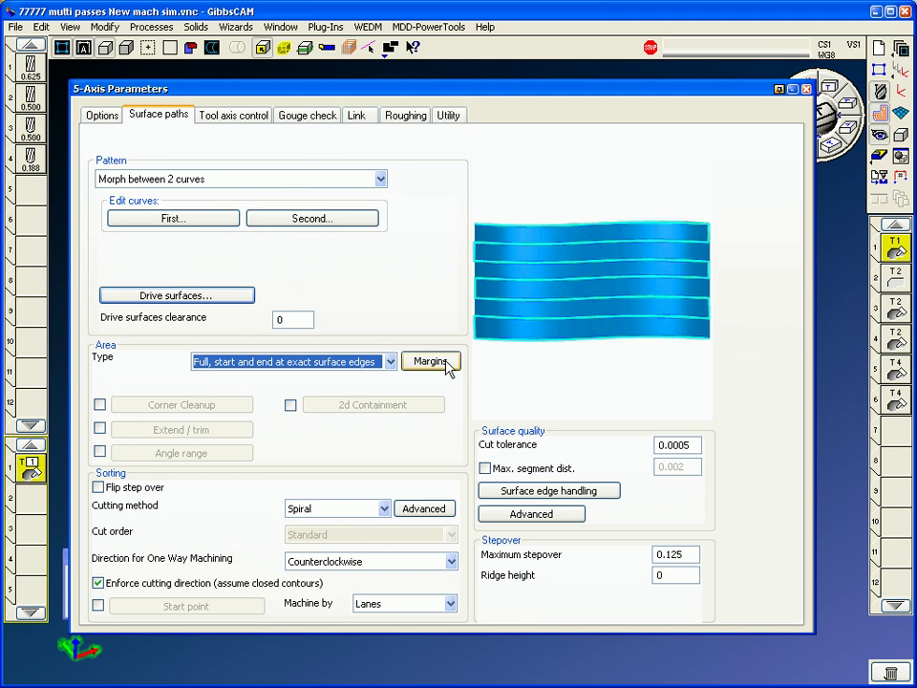
{"action": "left_click", "coordinate": [355, 509]}
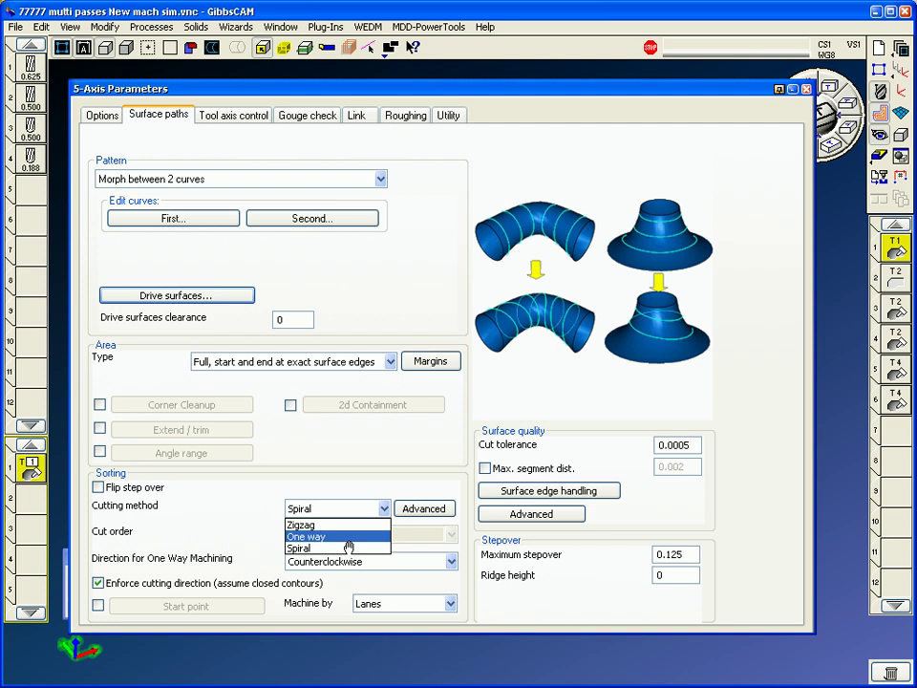
{"action": "left_click", "coordinate": [348, 550]}
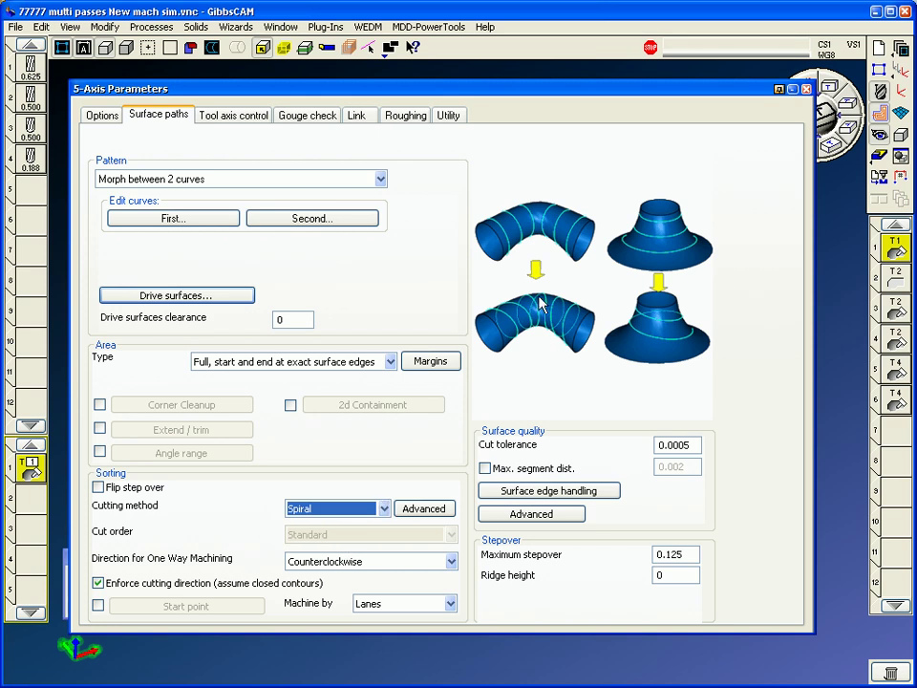
{"action": "left_click", "coordinate": [372, 569]}
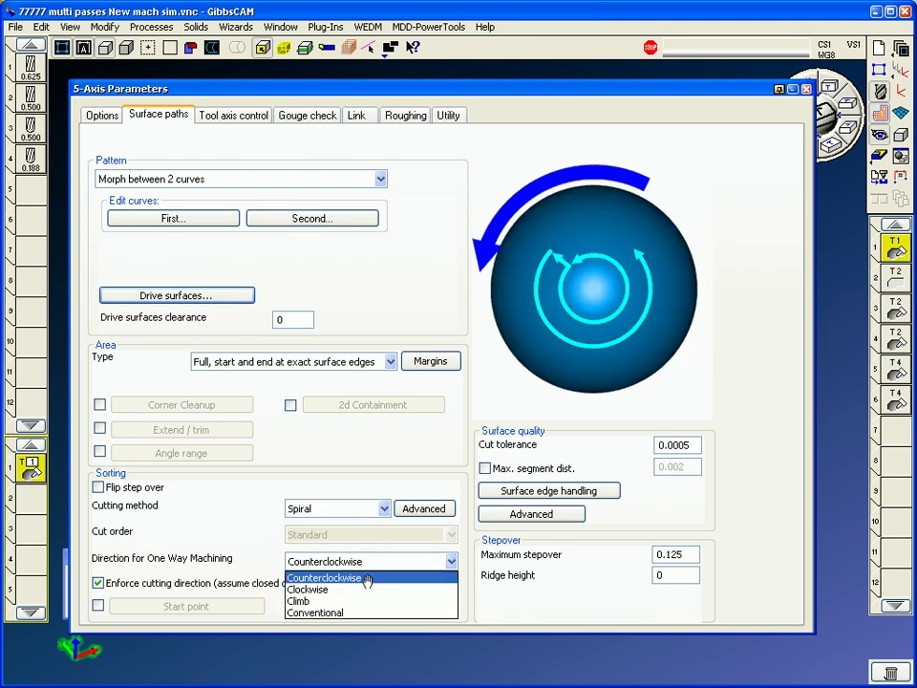
{"action": "left_click", "coordinate": [367, 579]}
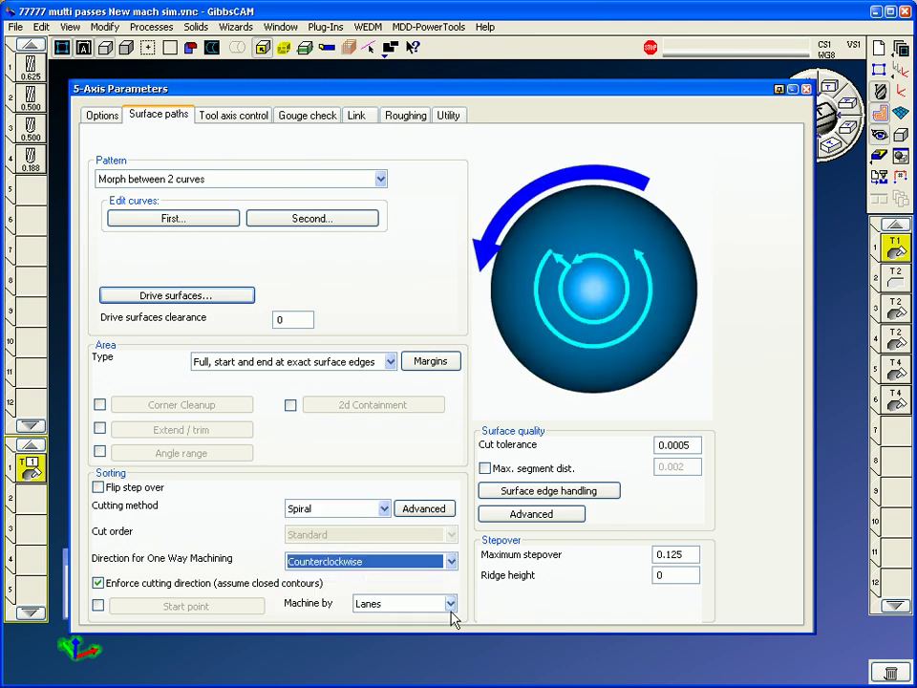
Review operation 1's tool axis output format, gouge check strategy and link settings
{"action": "left_click", "coordinate": [227, 116]}
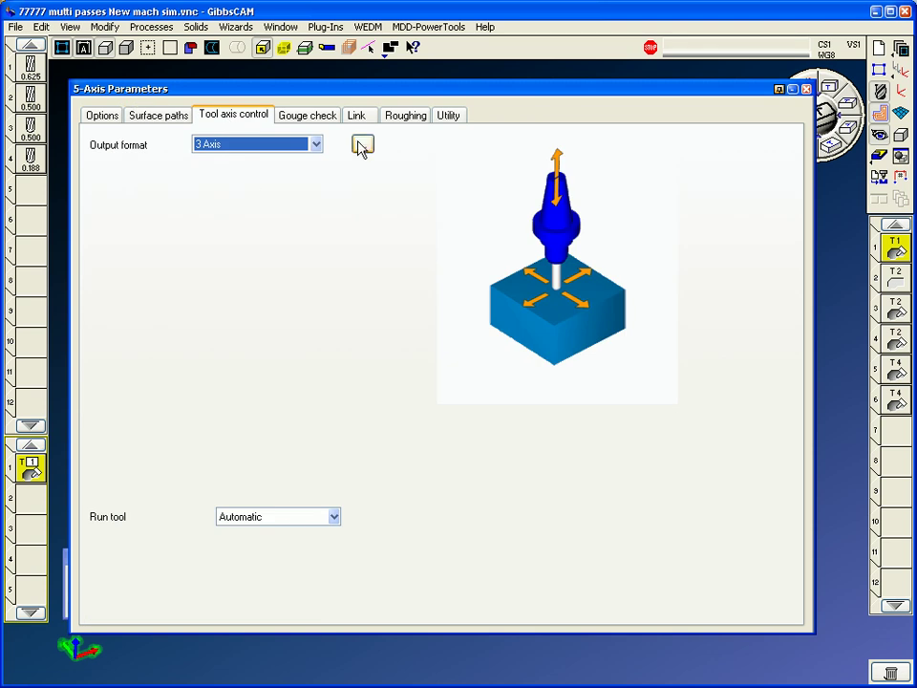
{"action": "left_click", "coordinate": [315, 118]}
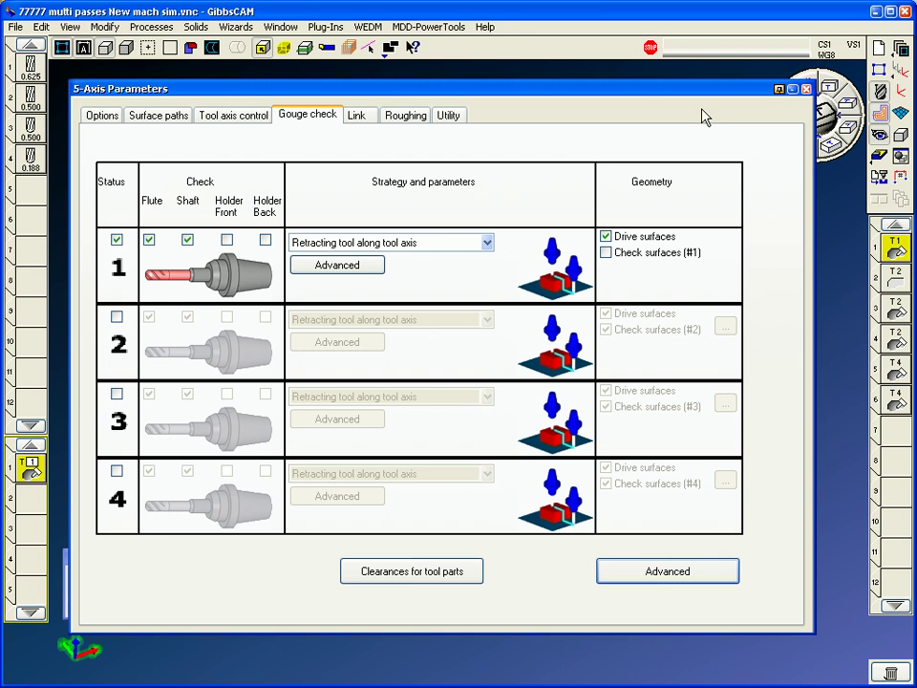
{"action": "left_click", "coordinate": [373, 118]}
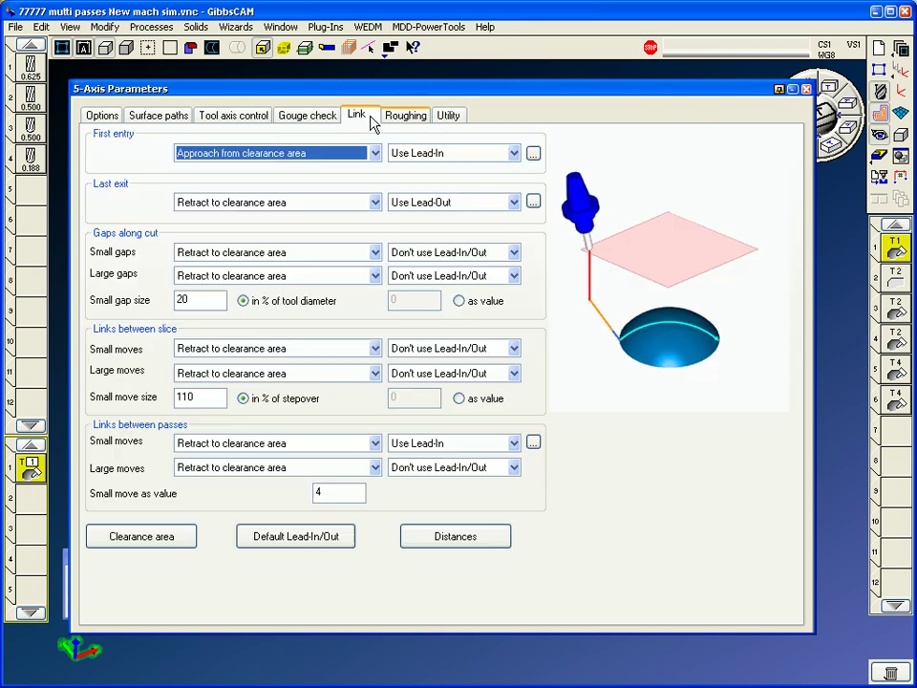
Preview the reverse tangent and reverse vertical tangent lead-in arcs, return to Tangential arc, and close the 5-axis parameters
{"action": "left_click", "coordinate": [328, 542]}
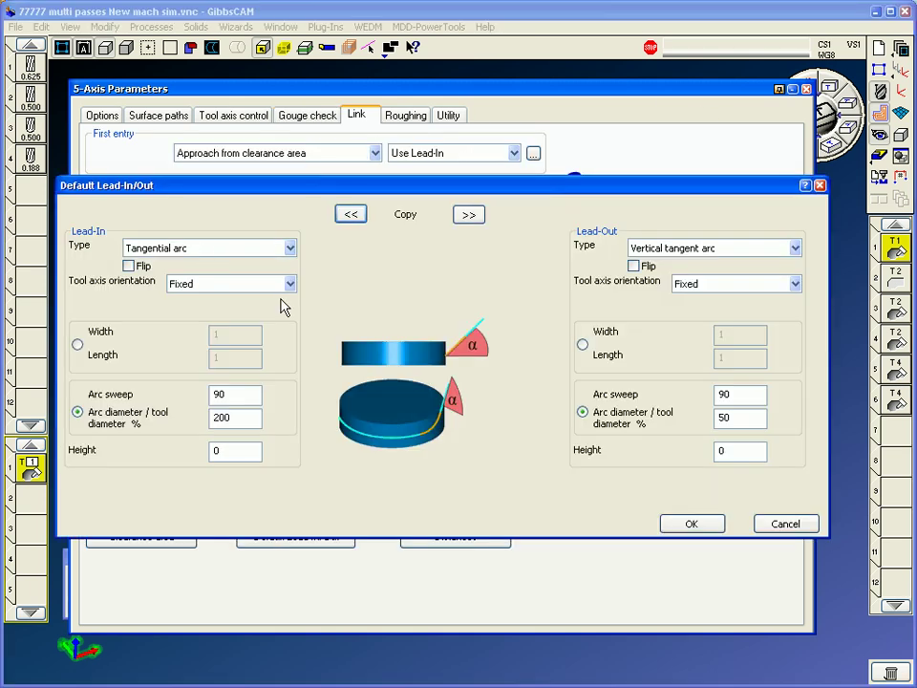
{"action": "left_click", "coordinate": [247, 249]}
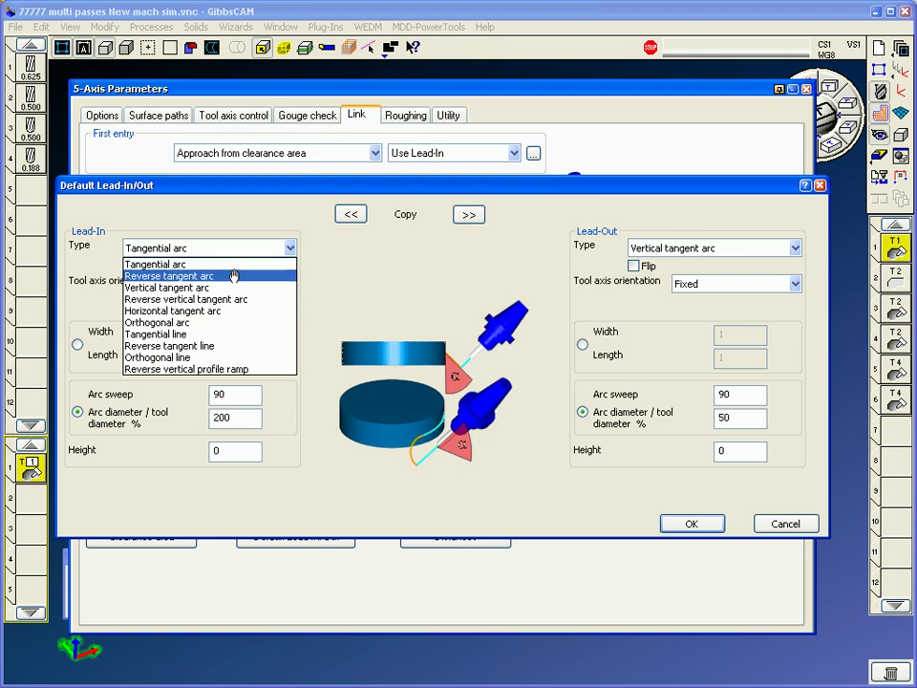
{"action": "left_click", "coordinate": [232, 277]}
{"action": "left_click", "coordinate": [229, 250]}
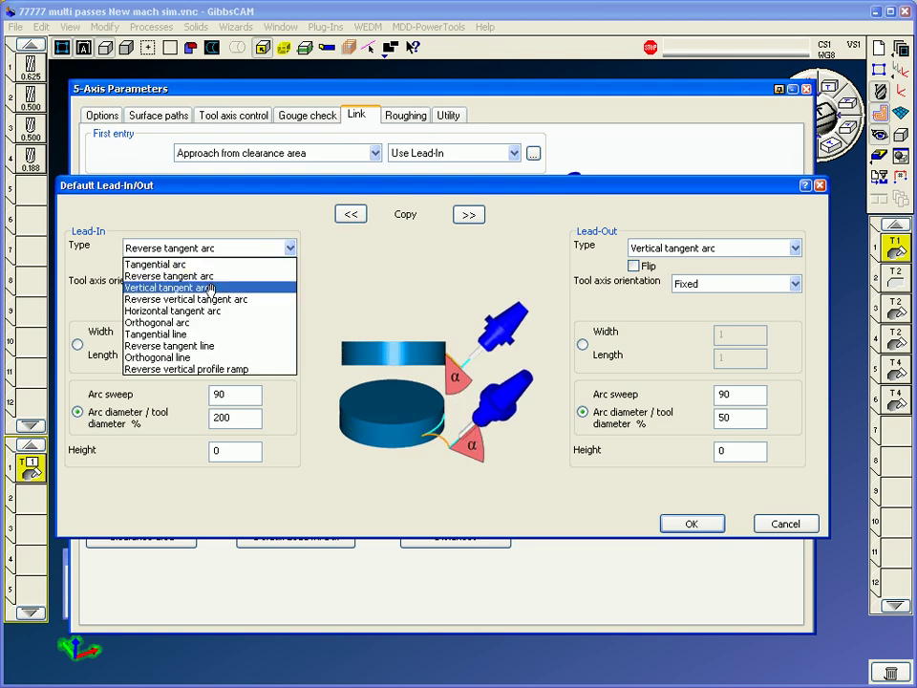
{"action": "left_click", "coordinate": [204, 299]}
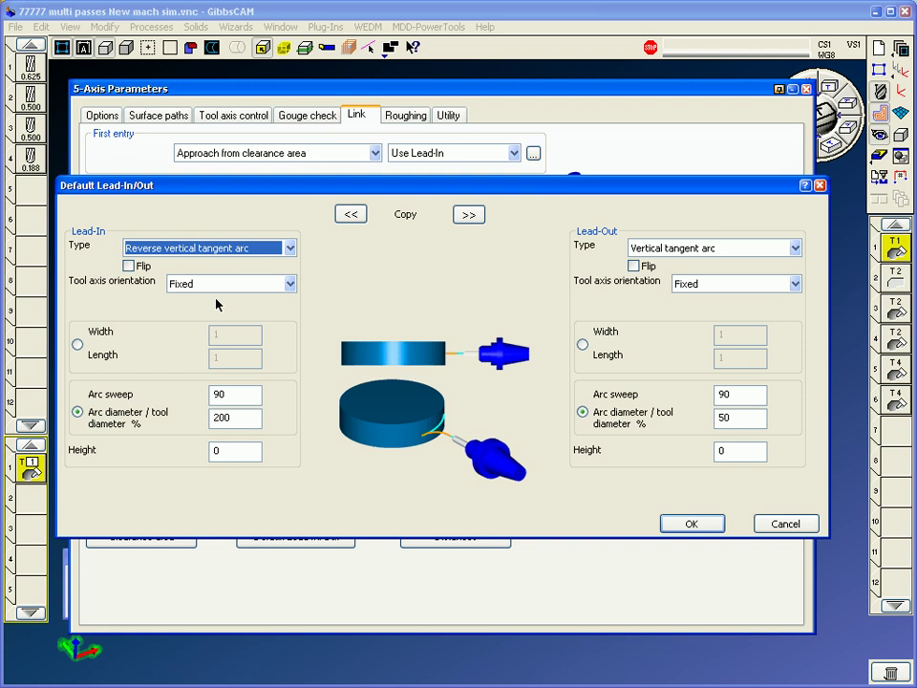
{"action": "left_click", "coordinate": [237, 250]}
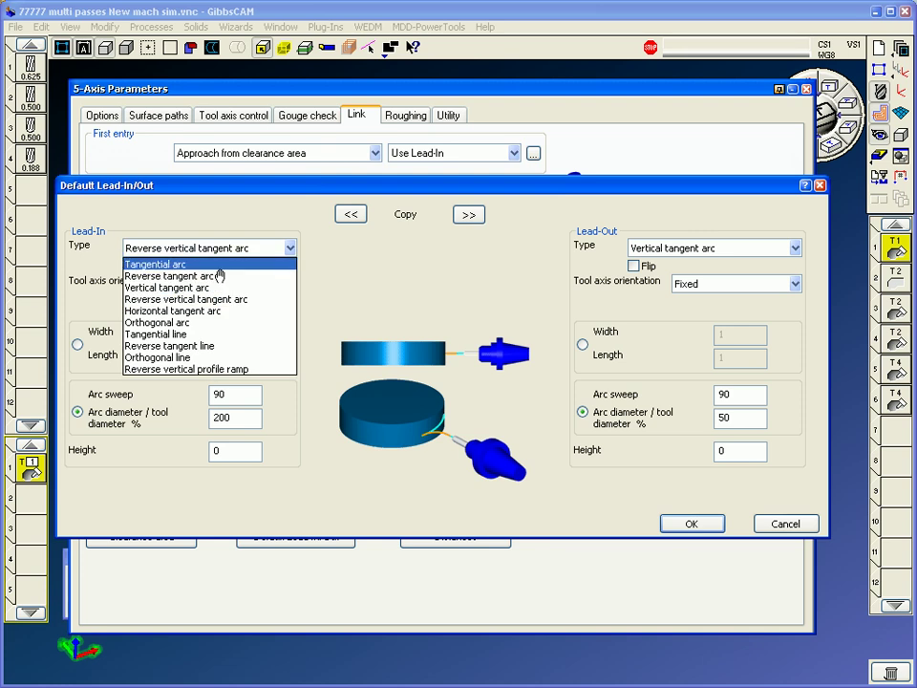
{"action": "left_click", "coordinate": [164, 262]}
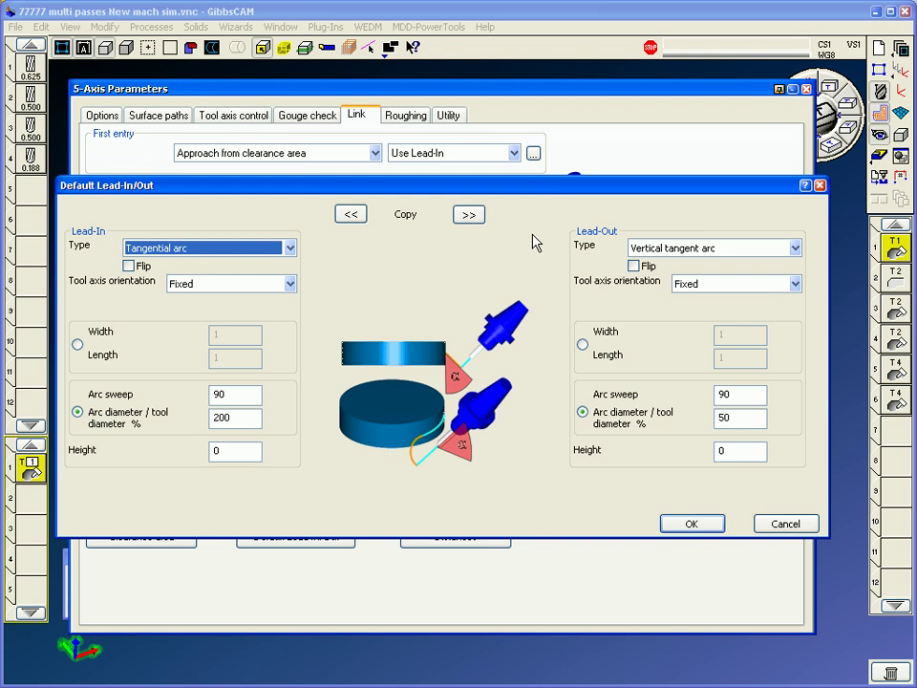
{"action": "left_click", "coordinate": [819, 186]}
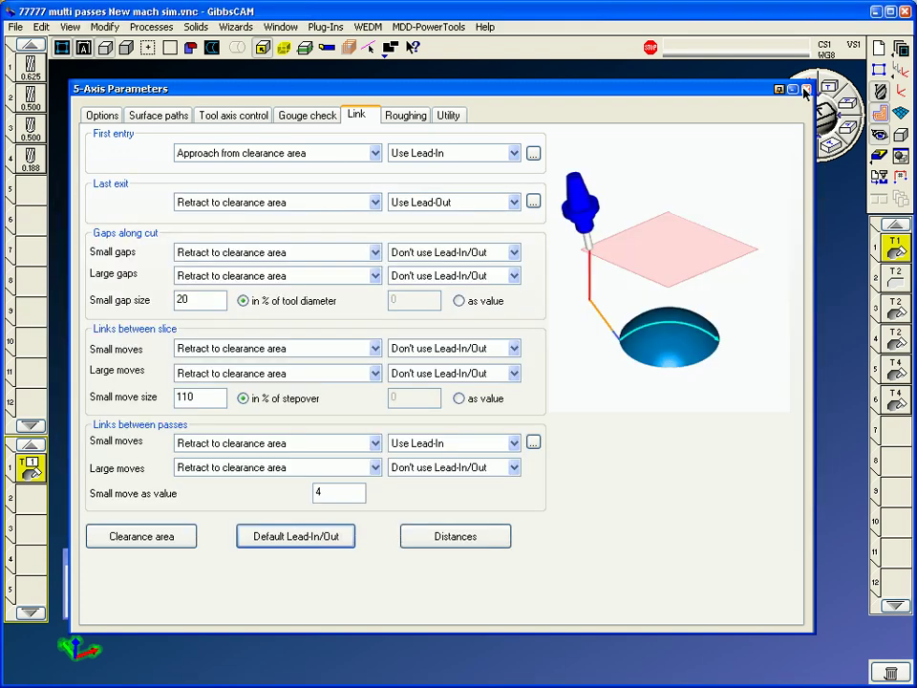
{"action": "left_click", "coordinate": [807, 89]}
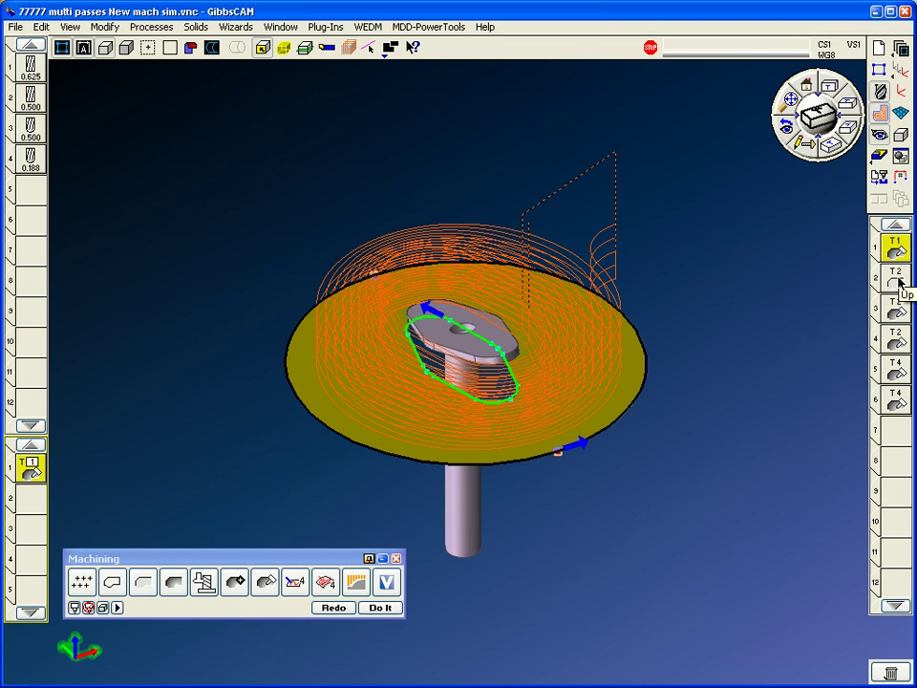
Load operation 2 and examine its face milling toolpath over the flange along with its roughing process settings
{"action": "left_click", "coordinate": [896, 280]}
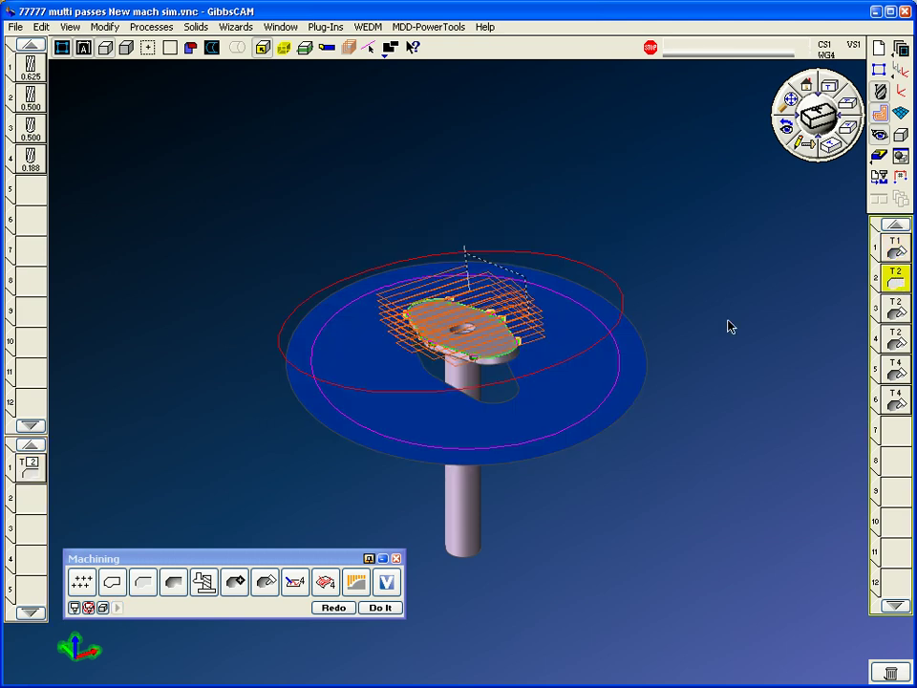
{"action": "left_click_drag", "start_coordinate": [606, 213], "coordinate": [269, 464]}
{"action": "middle_click_drag", "start_coordinate": [506, 468], "coordinate": [744, 318]}
{"action": "double_click", "coordinate": [35, 475]}
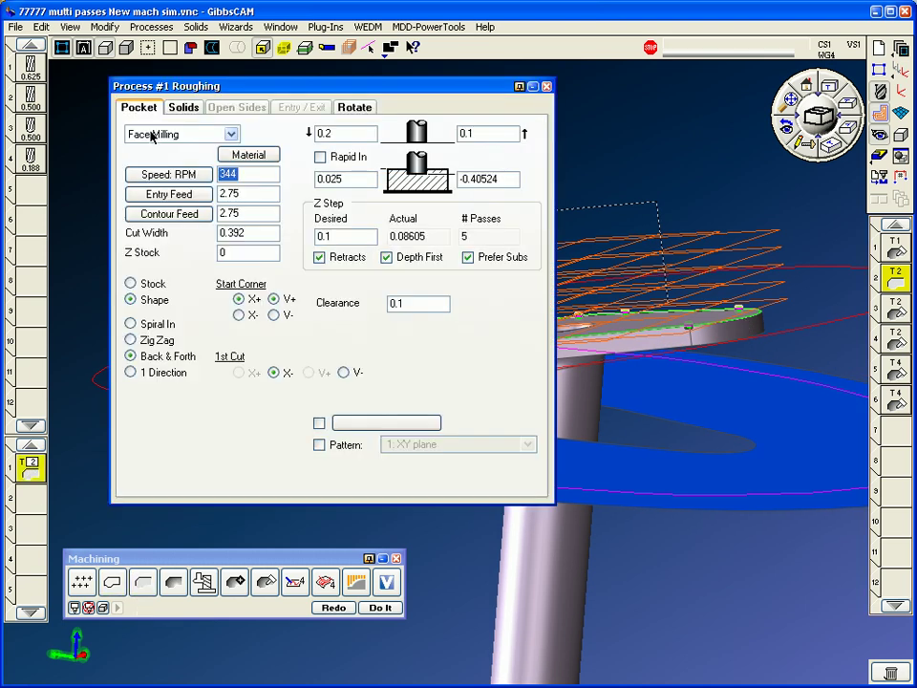
{"action": "left_click", "coordinate": [545, 87]}
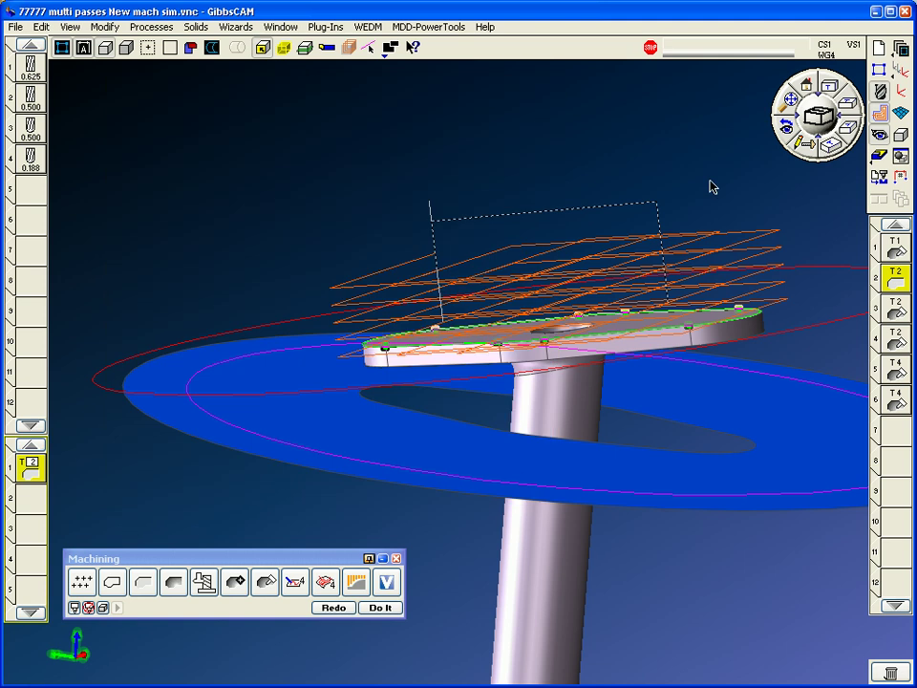
{"action": "middle_click_drag", "start_coordinate": [710, 186], "coordinate": [604, 295]}
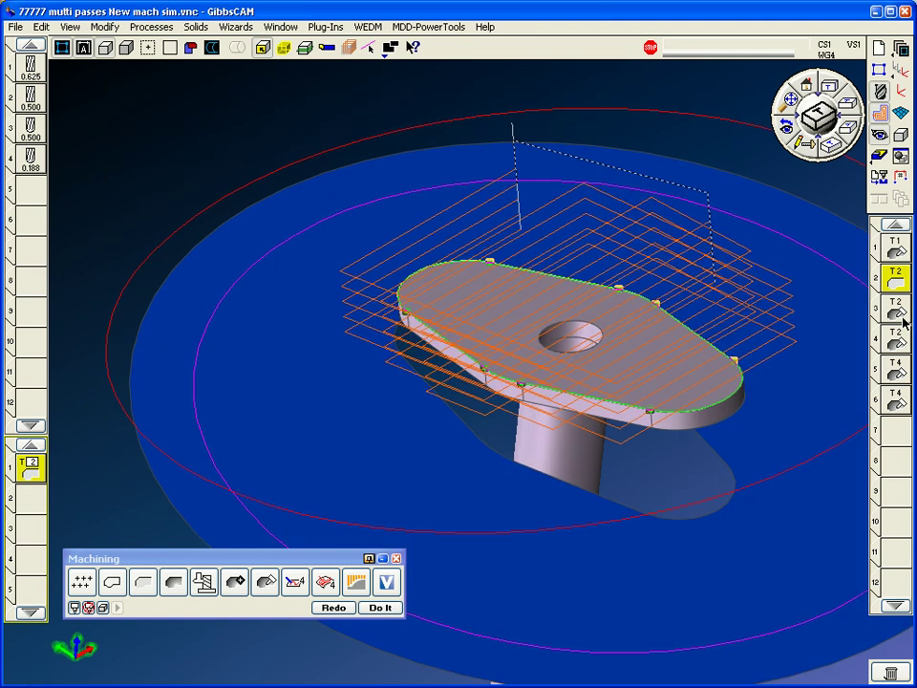
Put the blue disc surface into the Body Bag and load operation 3
{"action": "double_click", "coordinate": [816, 409]}
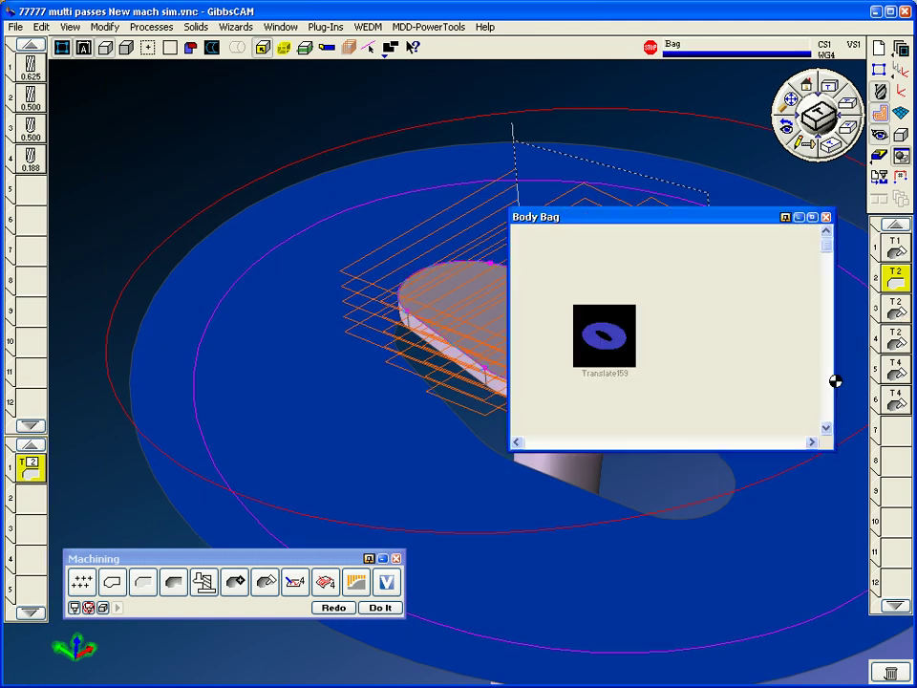
{"action": "left_click", "coordinate": [898, 306]}
{"action": "left_click", "coordinate": [825, 219]}
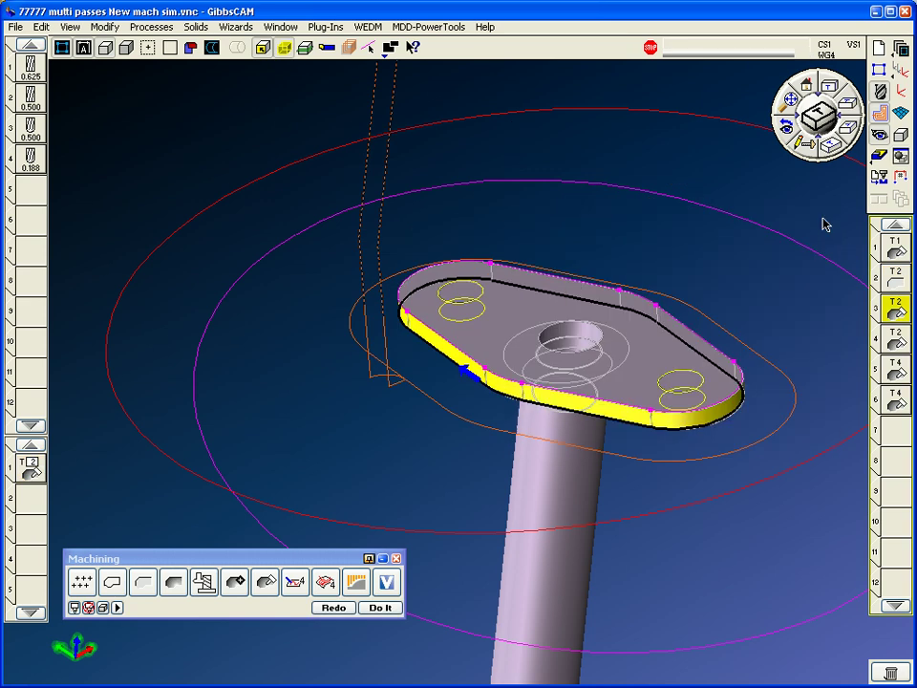
Examine operation 3's toolpath around the flange and review the edge curves used for its Parallel to curve pattern
{"action": "middle_click_drag", "start_coordinate": [657, 318], "coordinate": [444, 330]}
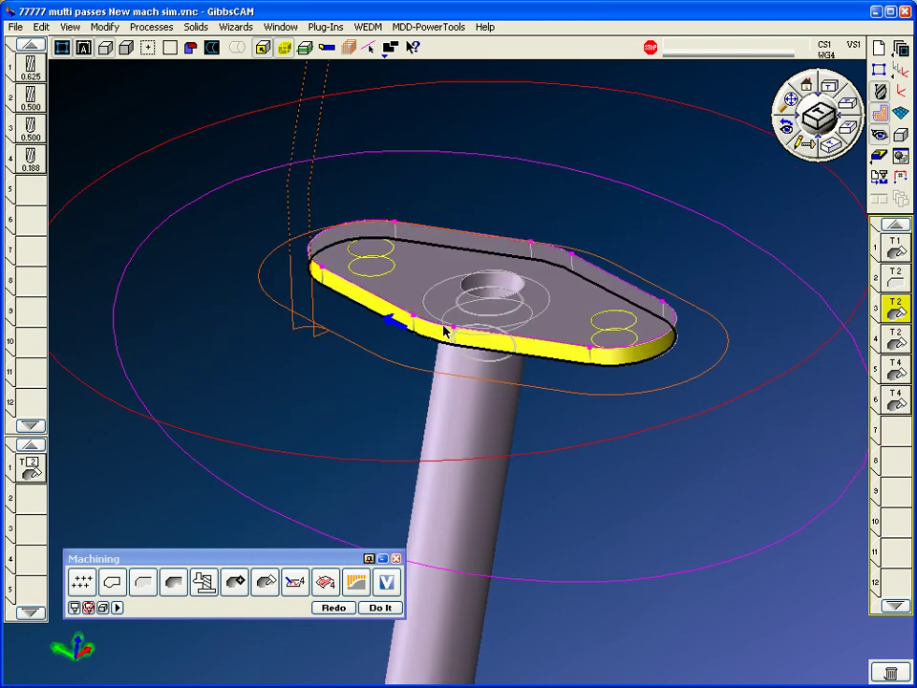
{"action": "mouse_move", "coordinate": [466, 429]}
{"action": "middle_mouse_down"}
{"action": "mouse_move", "coordinate": [287, 364]}
{"action": "mouse_move", "coordinate": [459, 451]}
{"action": "middle_mouse_up"}
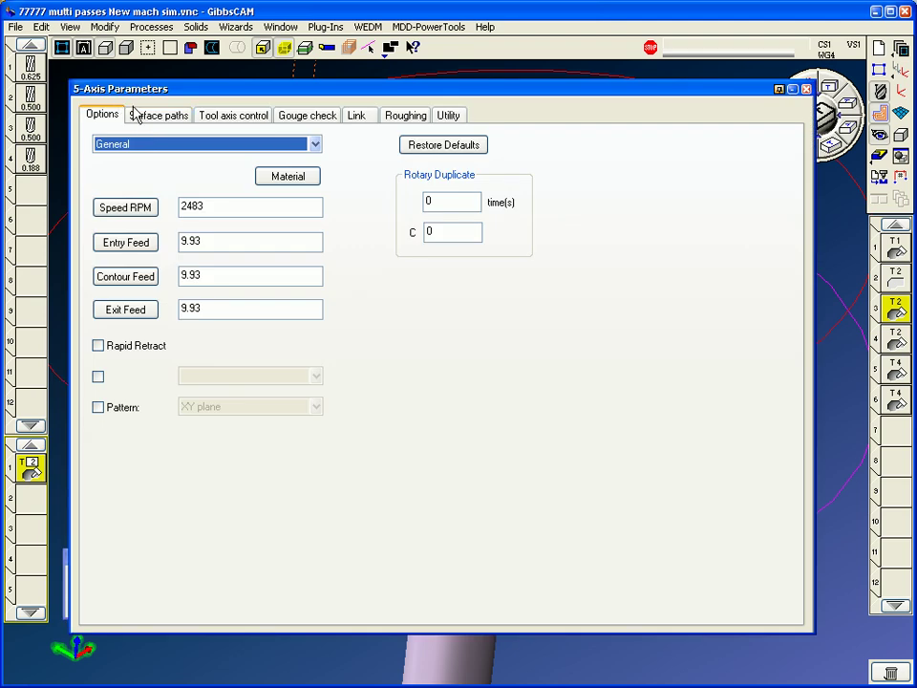
{"action": "left_click", "coordinate": [153, 116]}
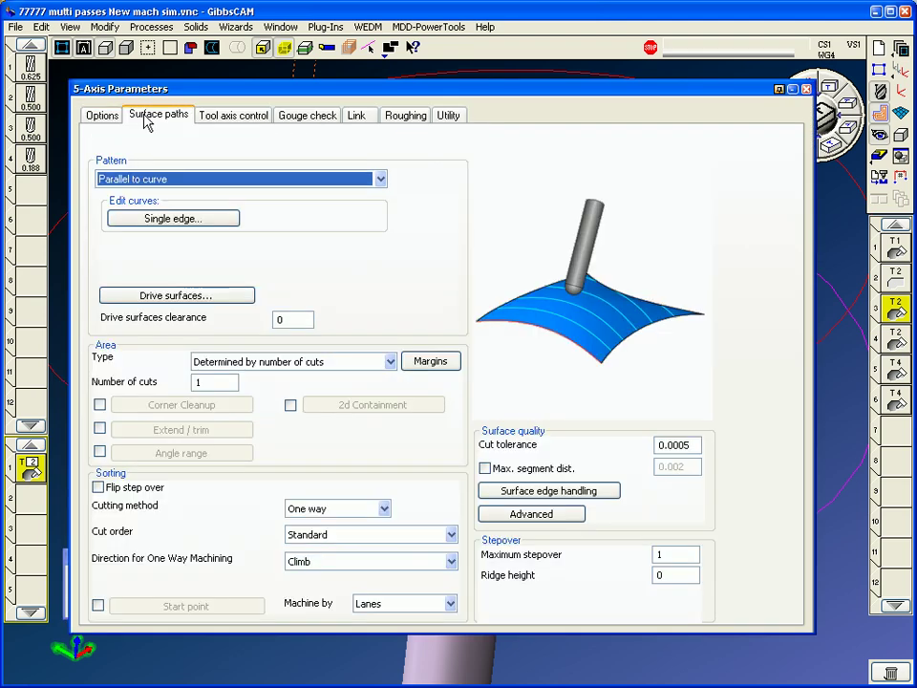
{"action": "left_click", "coordinate": [216, 219]}
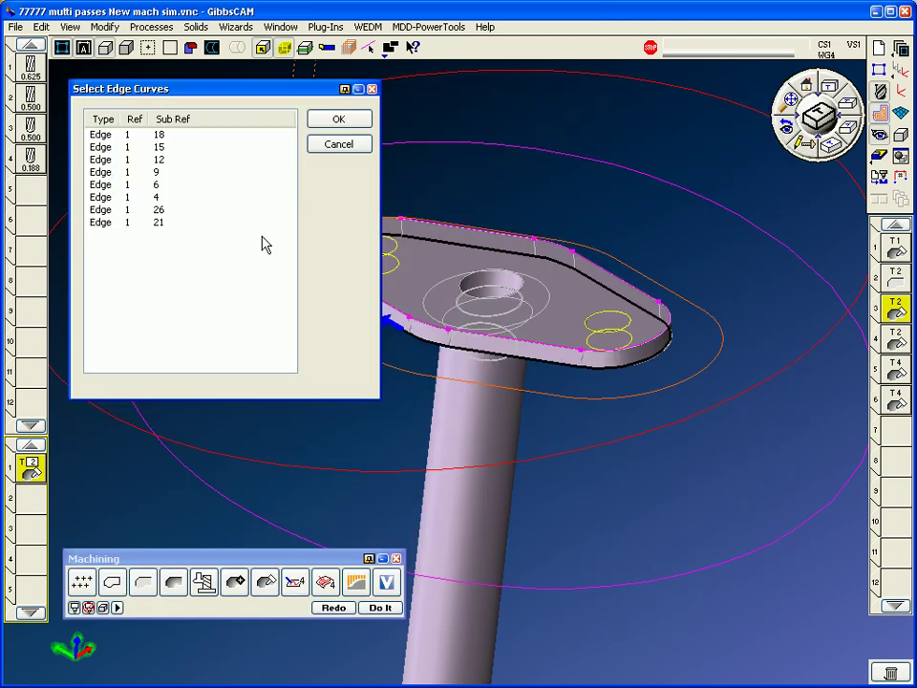
{"action": "left_click", "coordinate": [339, 120]}
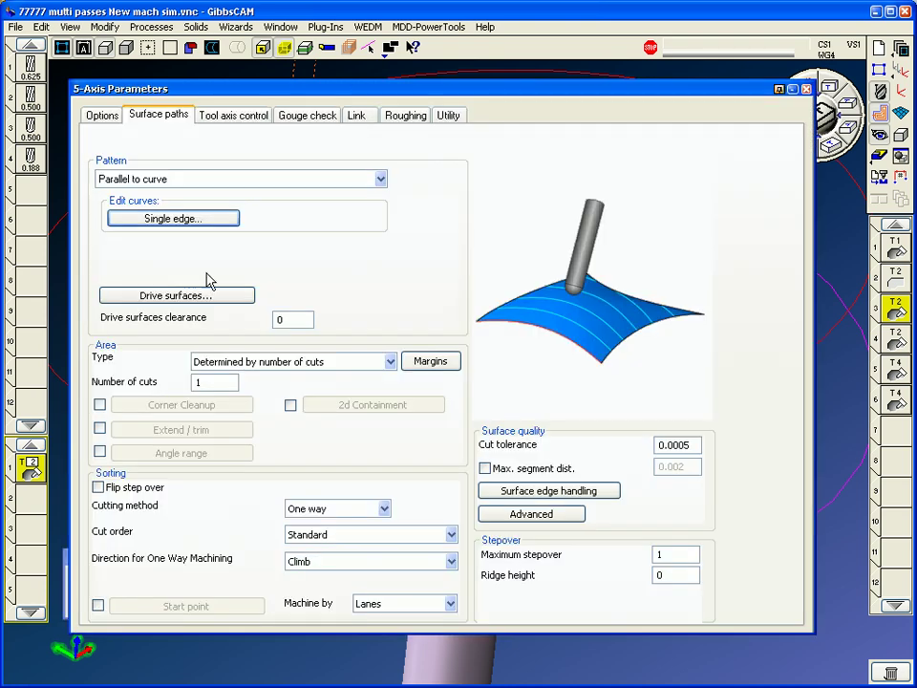
Reselect the flange's side walls as drive surfaces from one front face and all faces tangent to it
{"action": "left_click", "coordinate": [227, 297]}
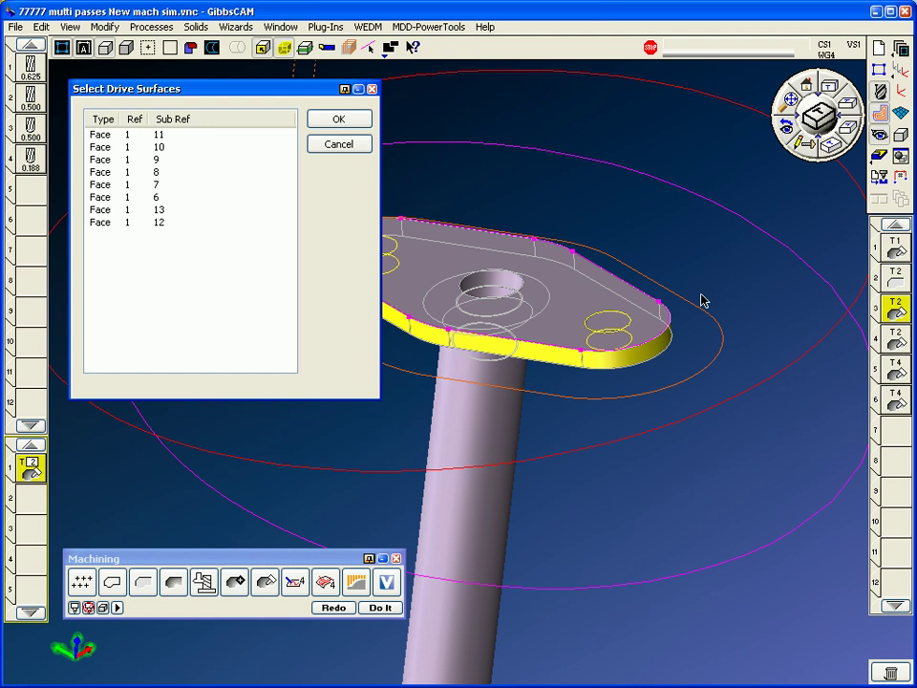
{"action": "left_click", "coordinate": [703, 301]}
{"action": "left_click", "coordinate": [563, 359]}
{"action": "right_click", "coordinate": [556, 350]}
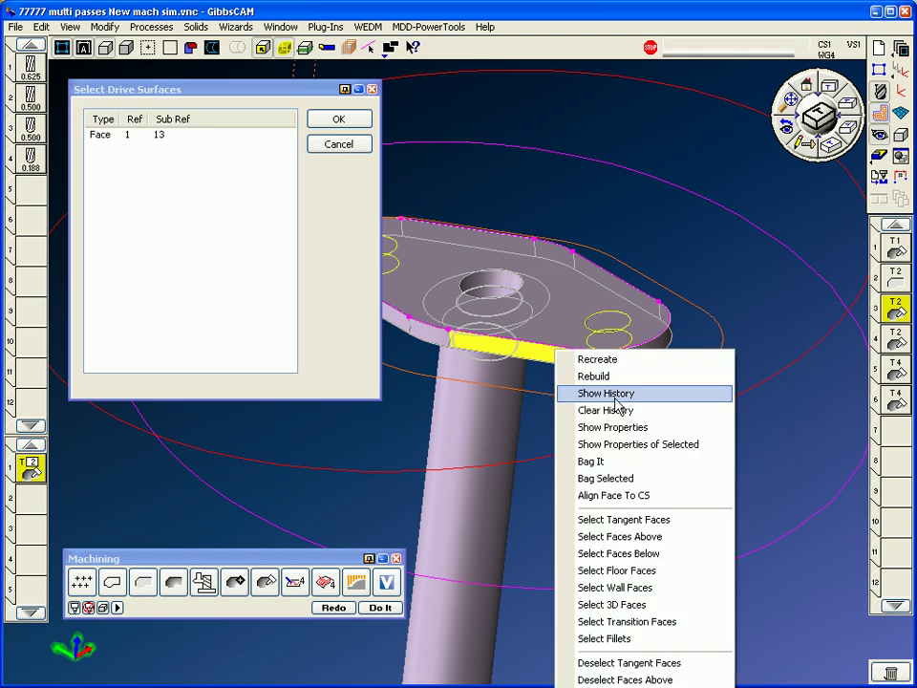
{"action": "left_click", "coordinate": [633, 520]}
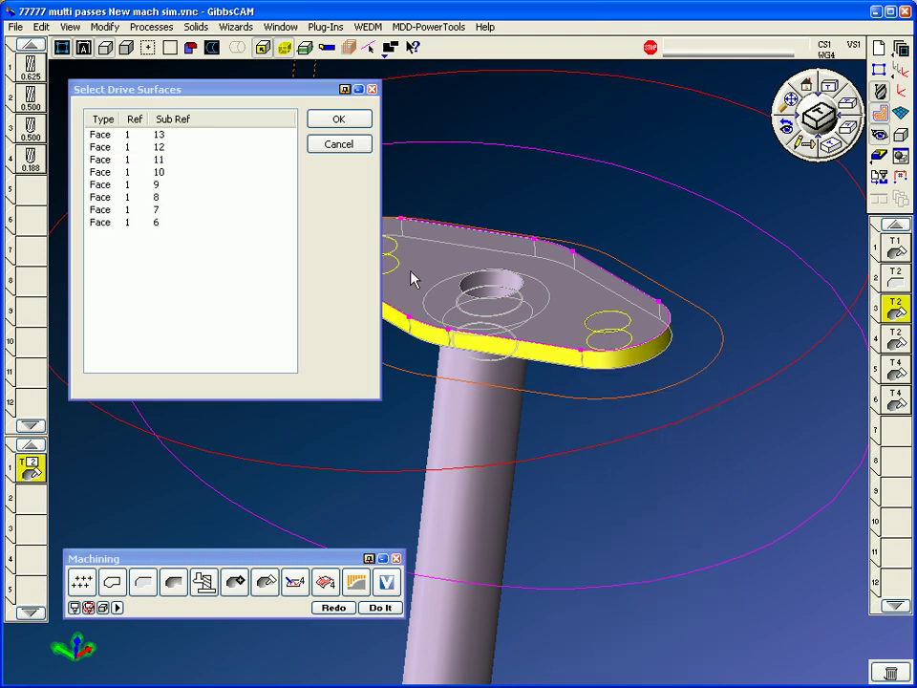
{"action": "left_click", "coordinate": [339, 119]}
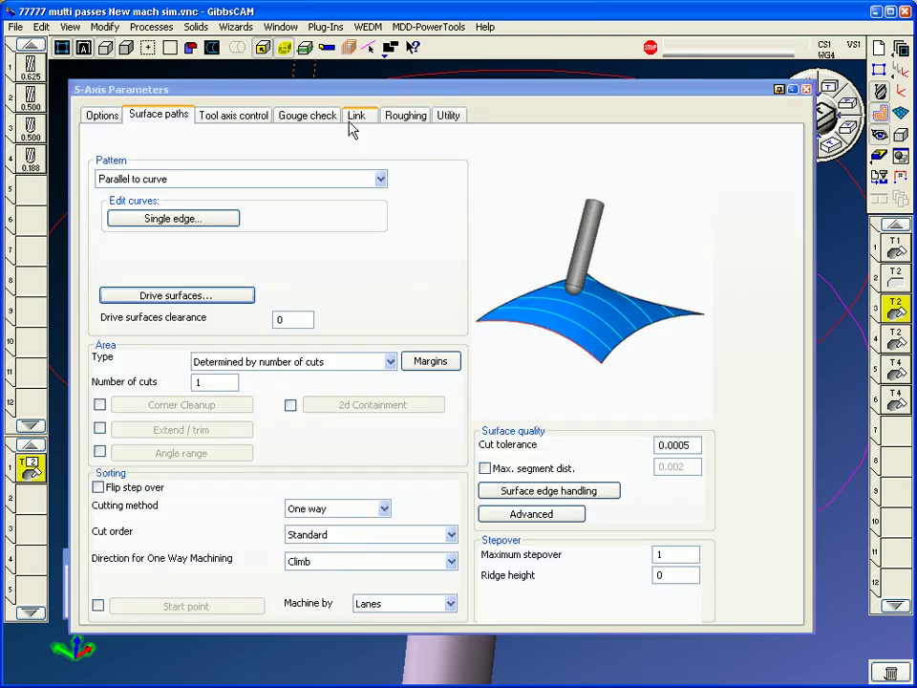
Review the cut area settings, keeping the type Determined by number of cuts, and inspect the number of cuts
{"action": "left_click", "coordinate": [334, 365]}
{"action": "left_click", "coordinate": [331, 402]}
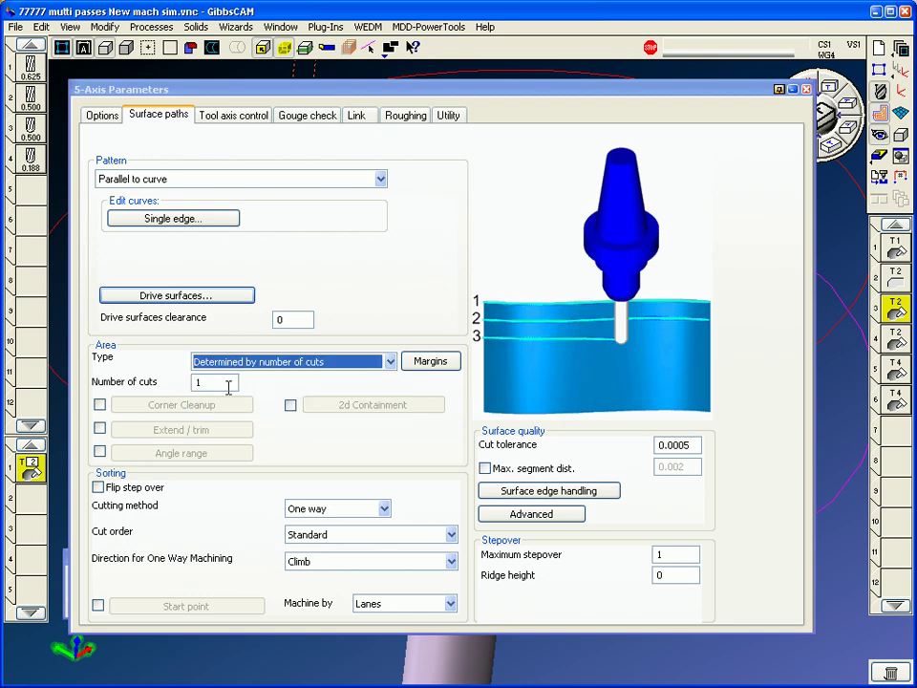
{"action": "left_click", "coordinate": [229, 386]}
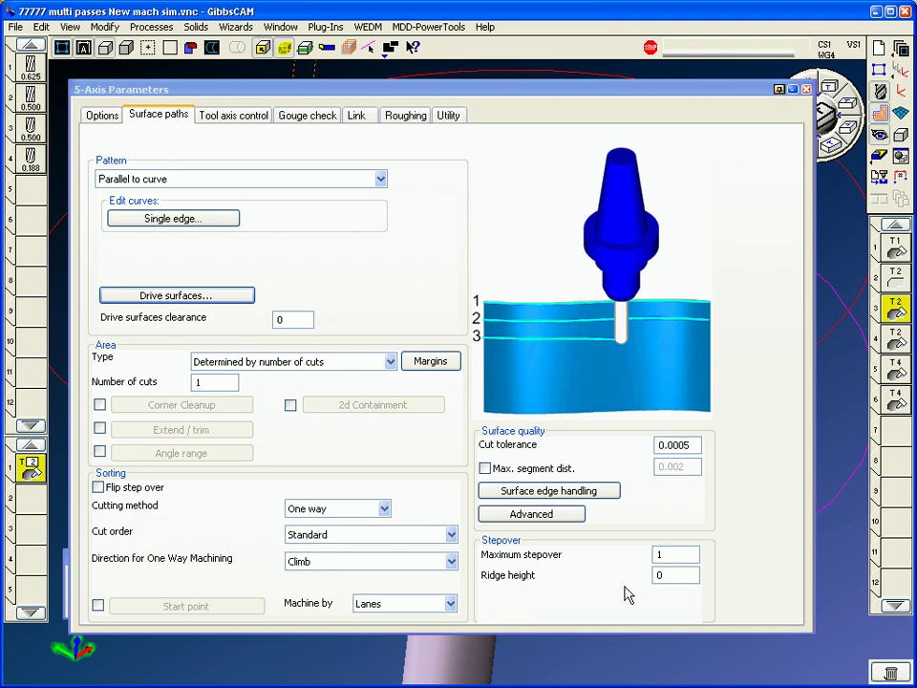
Review the tool axis side tilt angle and Run tool options, keep Automatic, and close the 5-axis parameters
{"action": "left_click", "coordinate": [236, 116]}
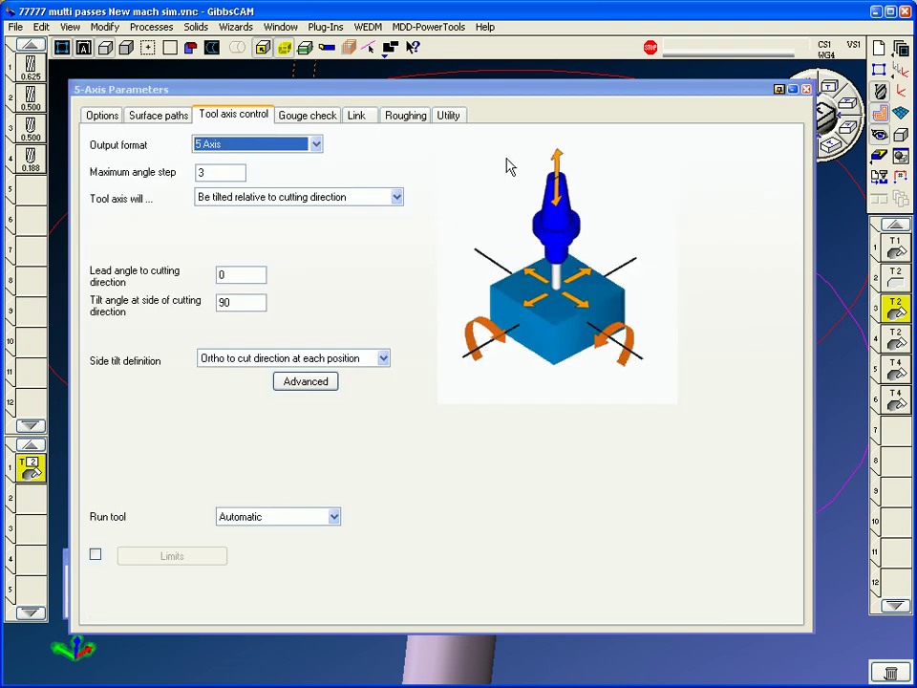
{"action": "left_click", "coordinate": [260, 302]}
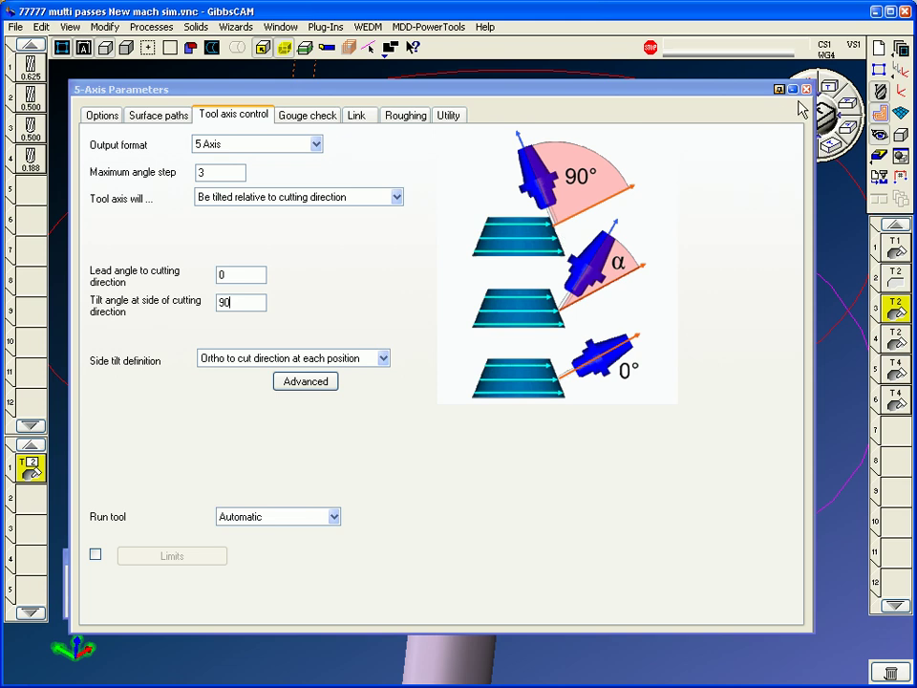
{"action": "left_click", "coordinate": [261, 517]}
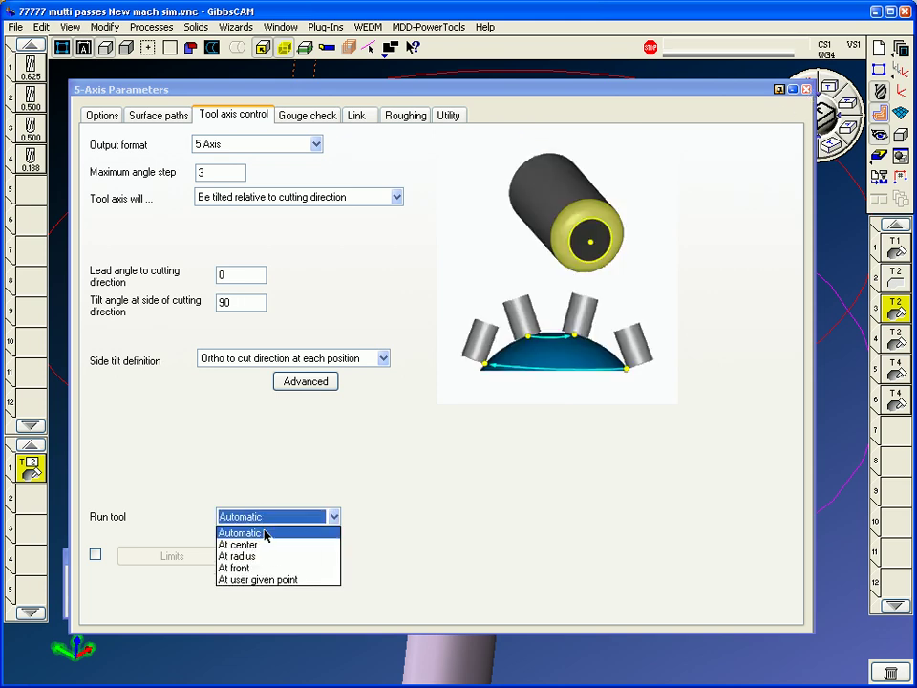
{"action": "left_click", "coordinate": [292, 531]}
{"action": "left_click", "coordinate": [806, 89]}
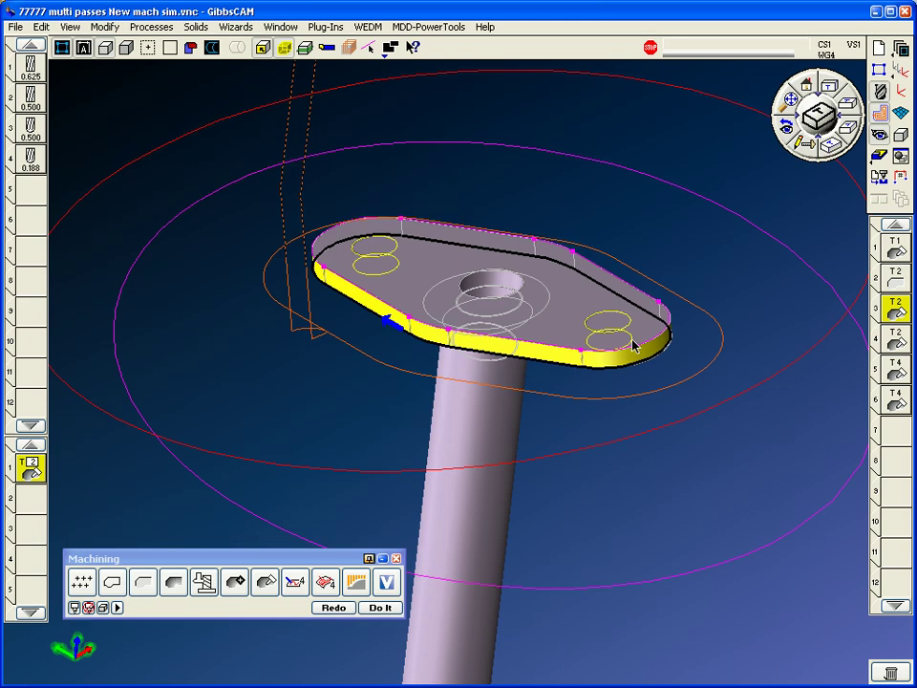
Put the overlapping flange body into the Body Bag and load operation 4 to examine its toolpath across the flange underside
{"action": "left_click", "coordinate": [894, 342]}
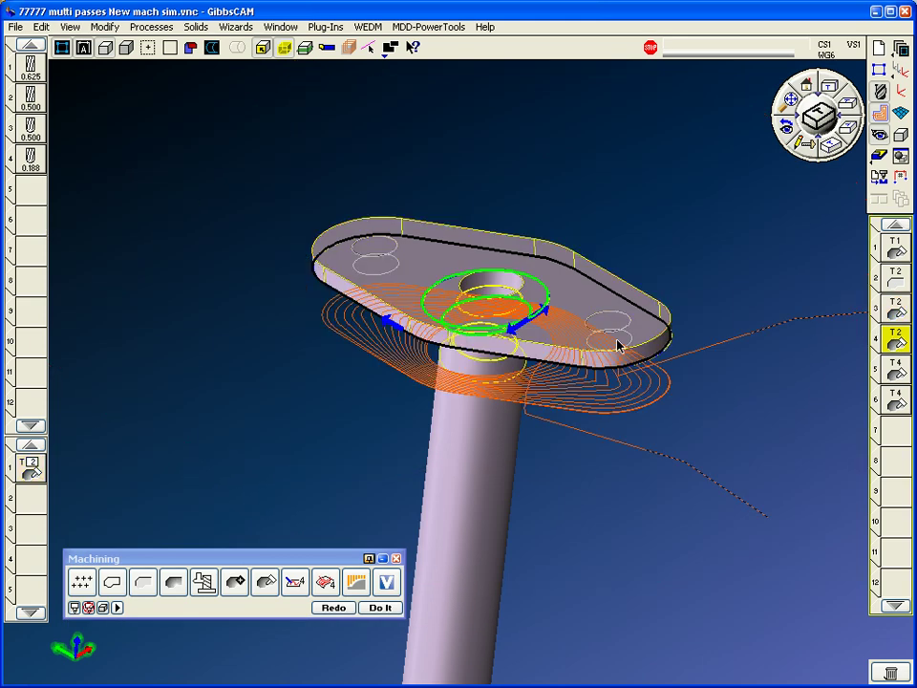
{"action": "middle_click_drag", "start_coordinate": [618, 344], "coordinate": [438, 284]}
{"action": "double_click", "coordinate": [437, 282]}
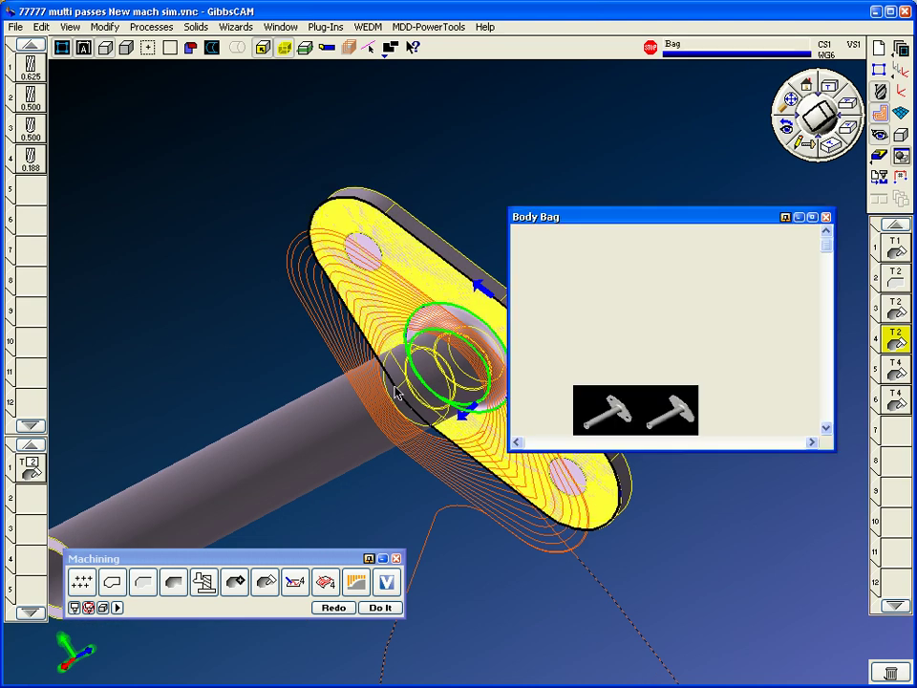
{"action": "double_click", "coordinate": [898, 340]}
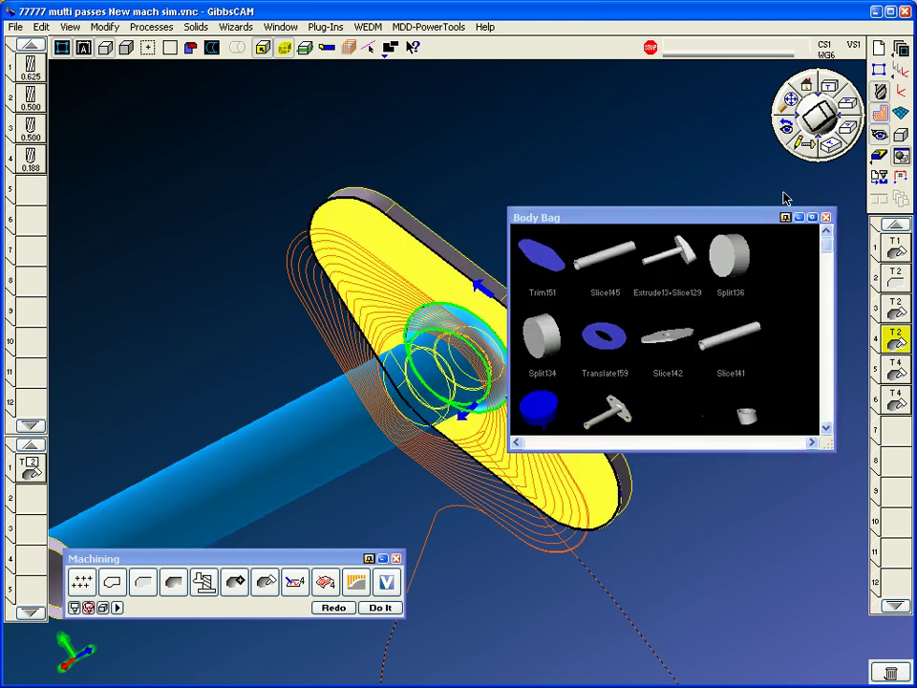
{"action": "left_click", "coordinate": [827, 217]}
{"action": "middle_click_drag", "start_coordinate": [707, 191], "coordinate": [648, 188]}
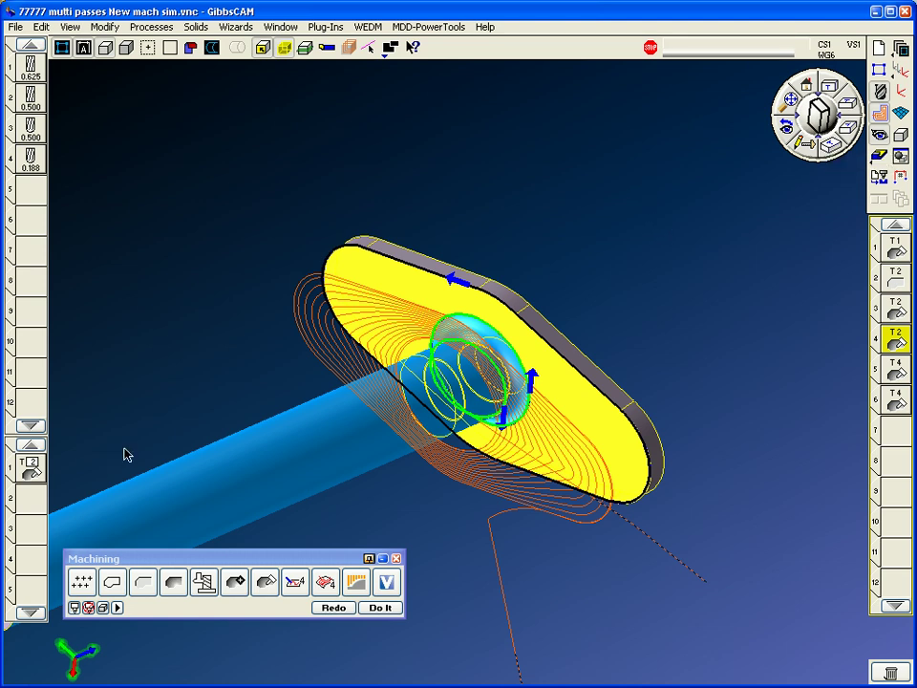
Start the machine simulation and raise its playback speed to the maximum, with the whole rotary table in view
{"action": "left_click", "coordinate": [903, 156]}
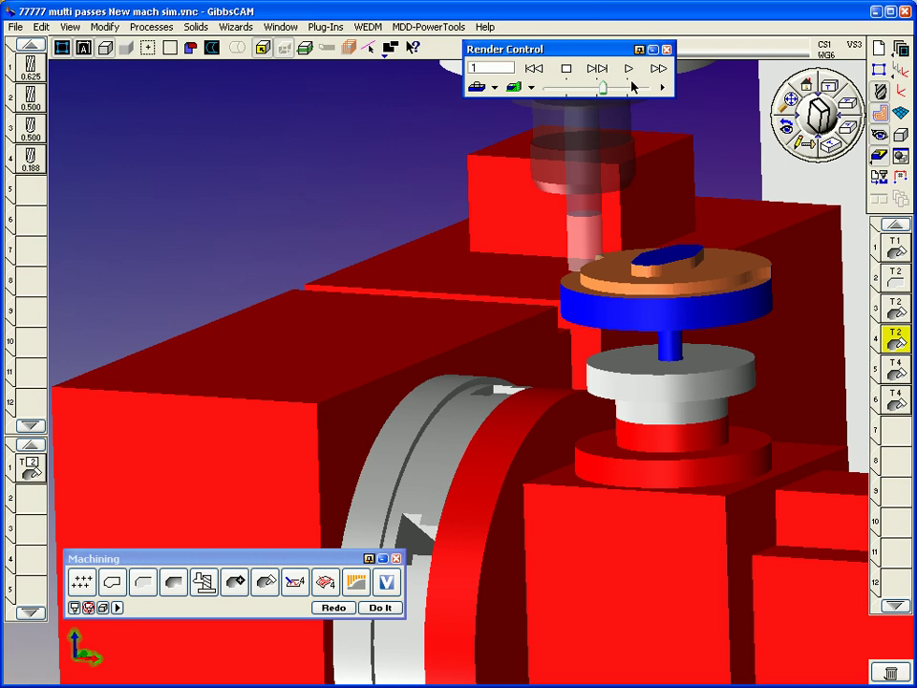
{"action": "left_click", "coordinate": [629, 68]}
{"action": "left_click", "coordinate": [626, 86]}
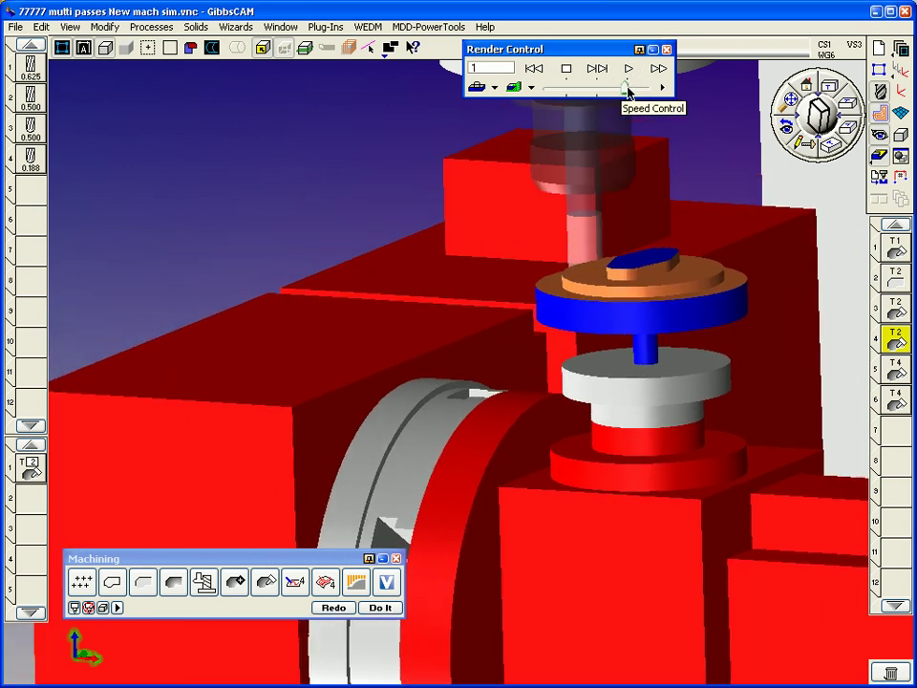
{"action": "left_click_drag", "start_coordinate": [627, 88], "coordinate": [654, 93]}
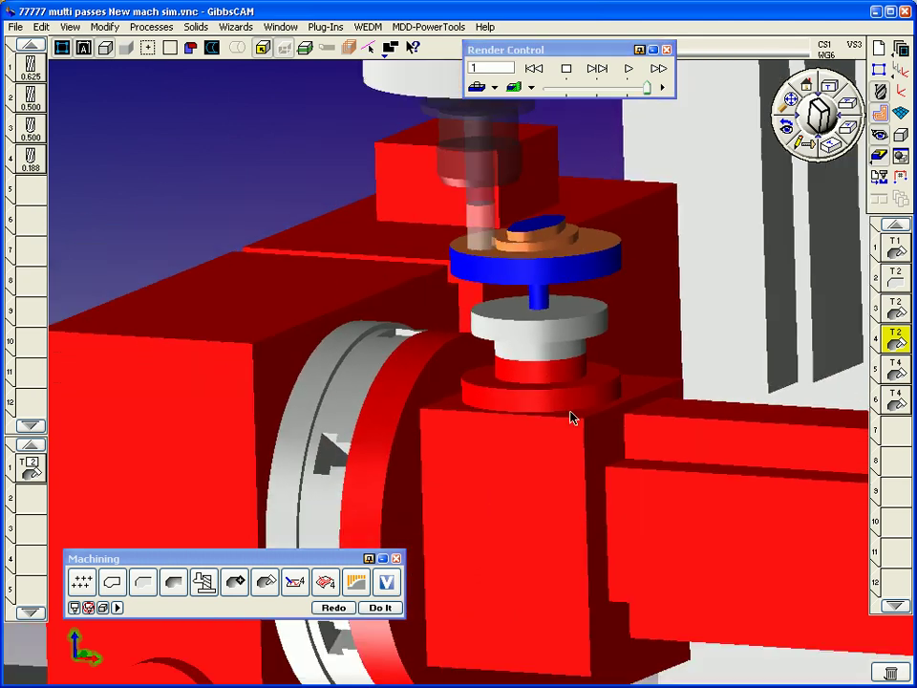
{"action": "scroll", "coordinate": [570, 418], "scroll_direction": "down", "scroll_amount": 5}
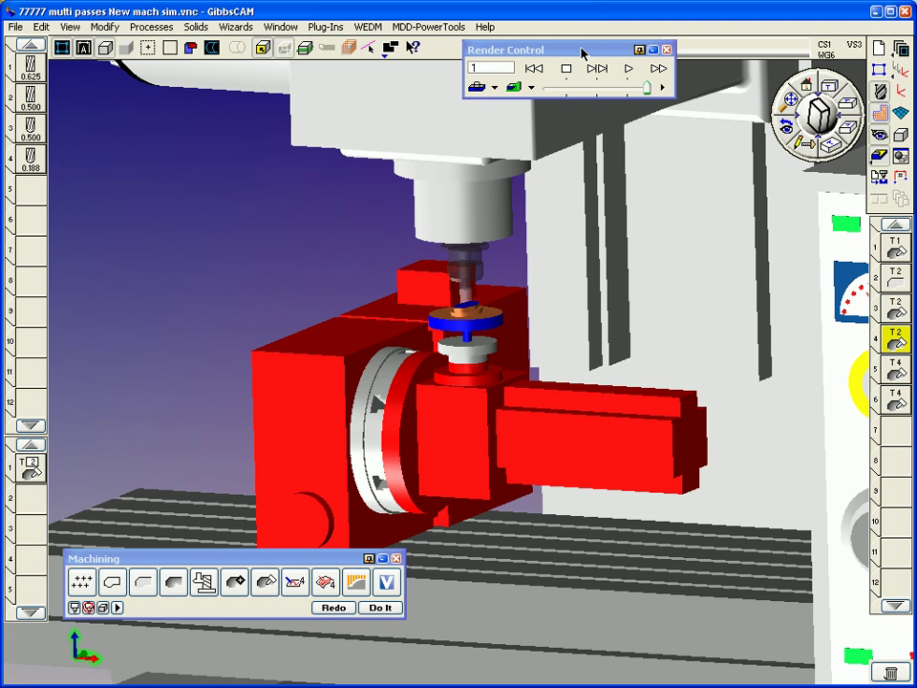
Set the simulation's Steps per Update to 10 and close the simulation settings
{"action": "right_click", "coordinate": [584, 55]}
{"action": "left_click", "coordinate": [647, 454]}
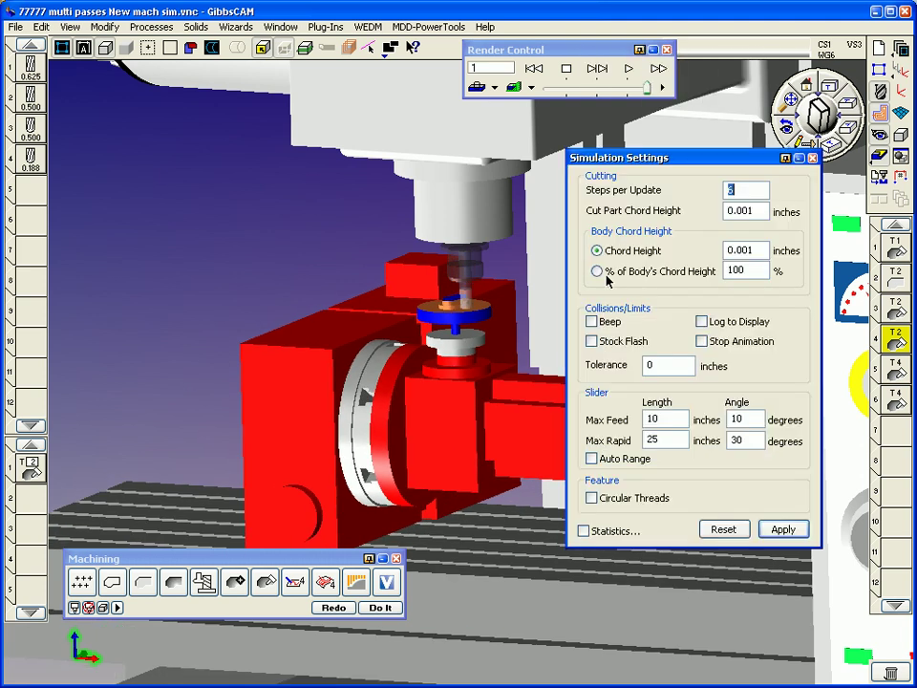
{"action": "type", "text": "2"}
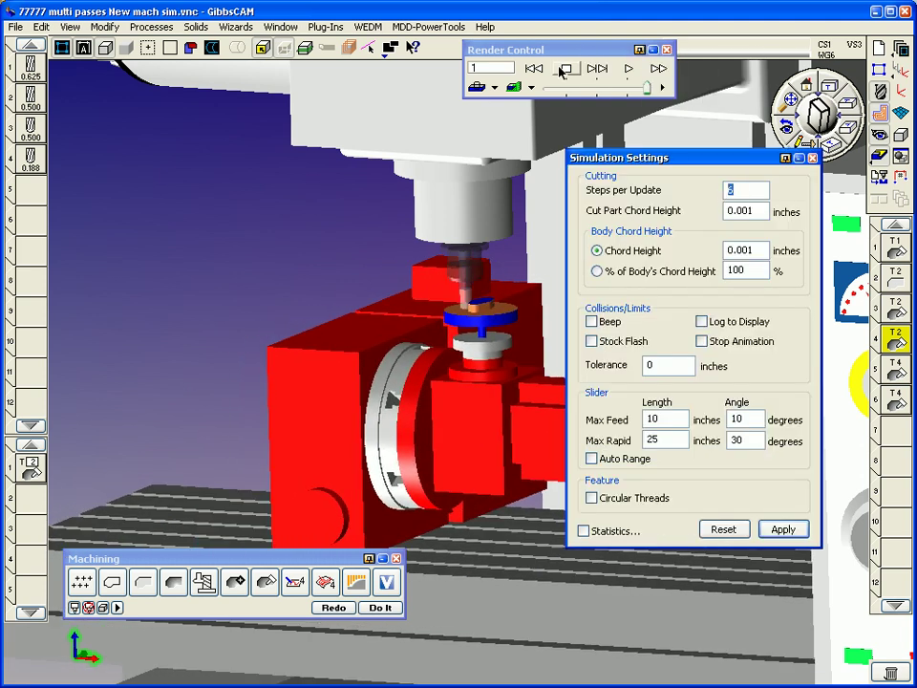
{"action": "type", "text": "5"}
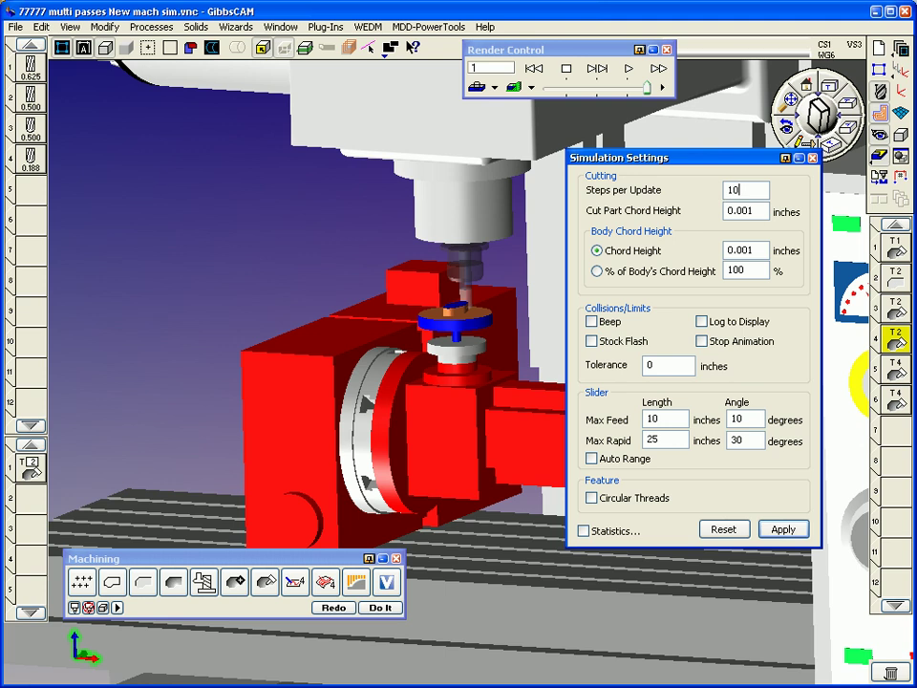
{"action": "left_click", "coordinate": [812, 159]}
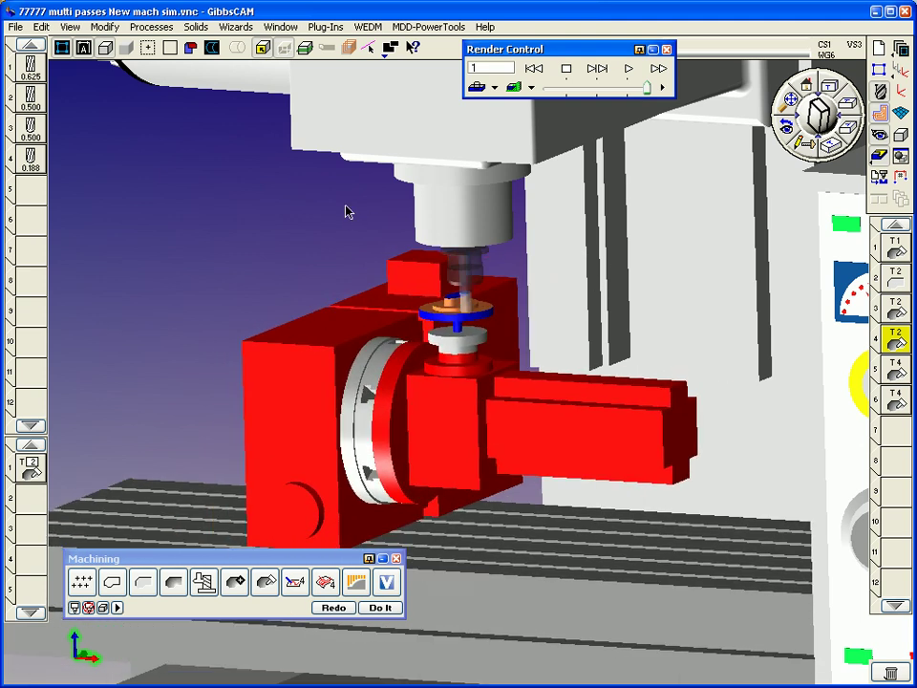
Watch the simulation from operation 1 through operation 4, slowing playback for the flange face milling and raising it to medium speed
{"action": "left_click_drag", "start_coordinate": [297, 188], "coordinate": [675, 462]}
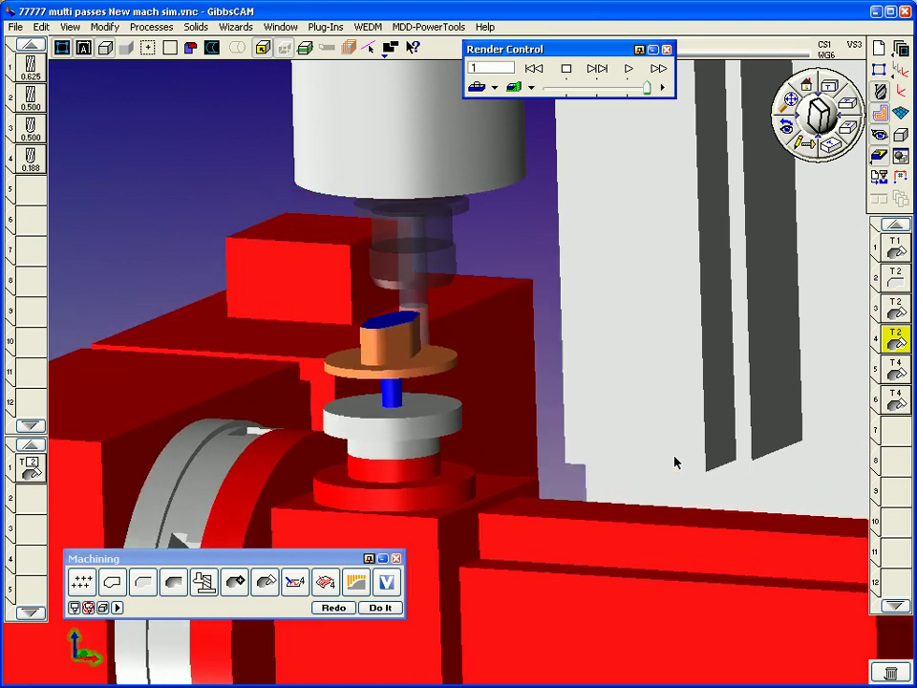
{"action": "right_click", "coordinate": [585, 53]}
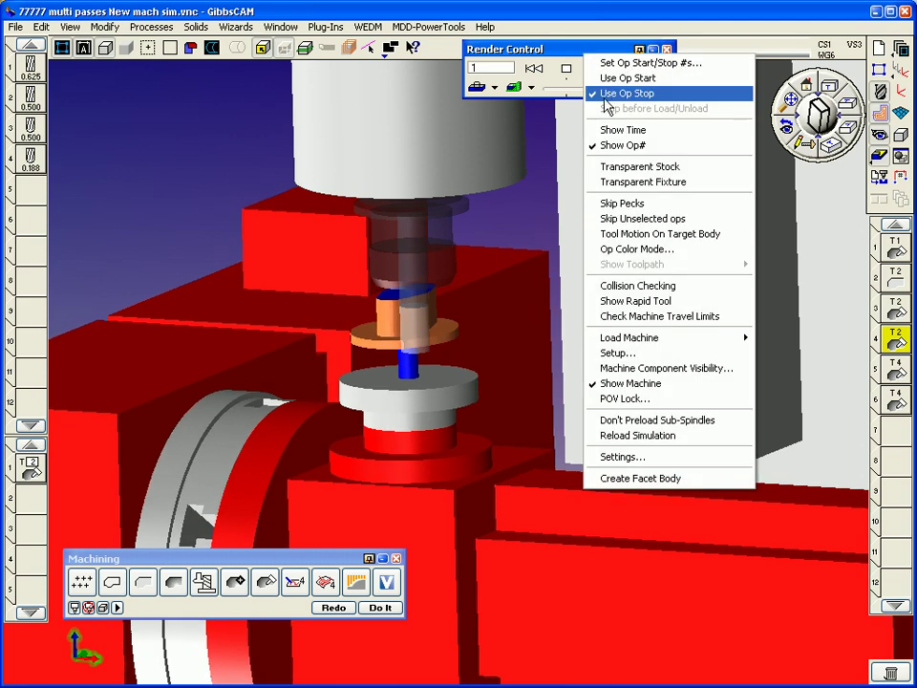
{"action": "left_click", "coordinate": [547, 113]}
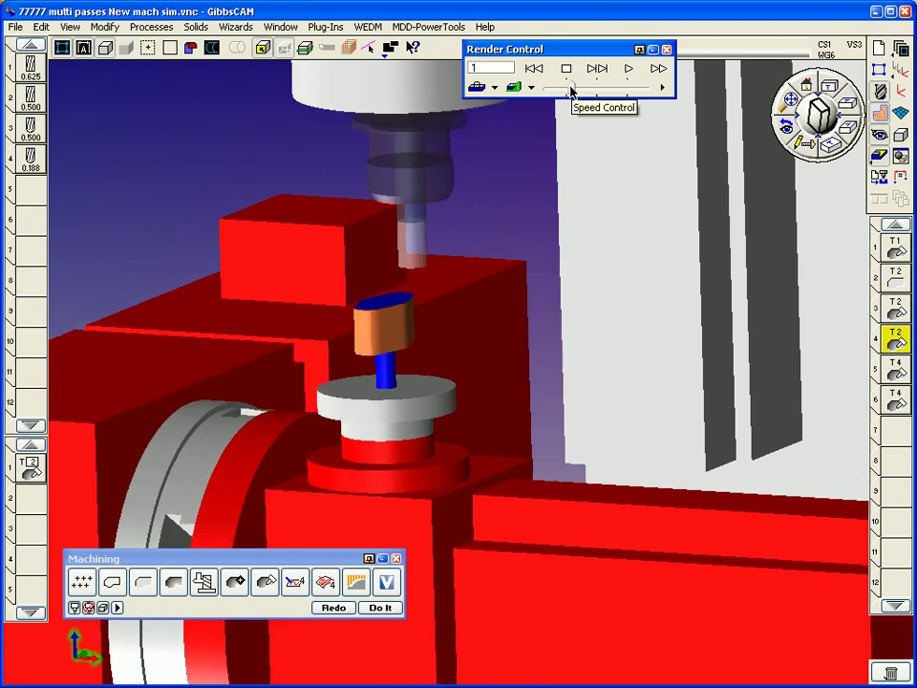
{"action": "left_click", "coordinate": [628, 70]}
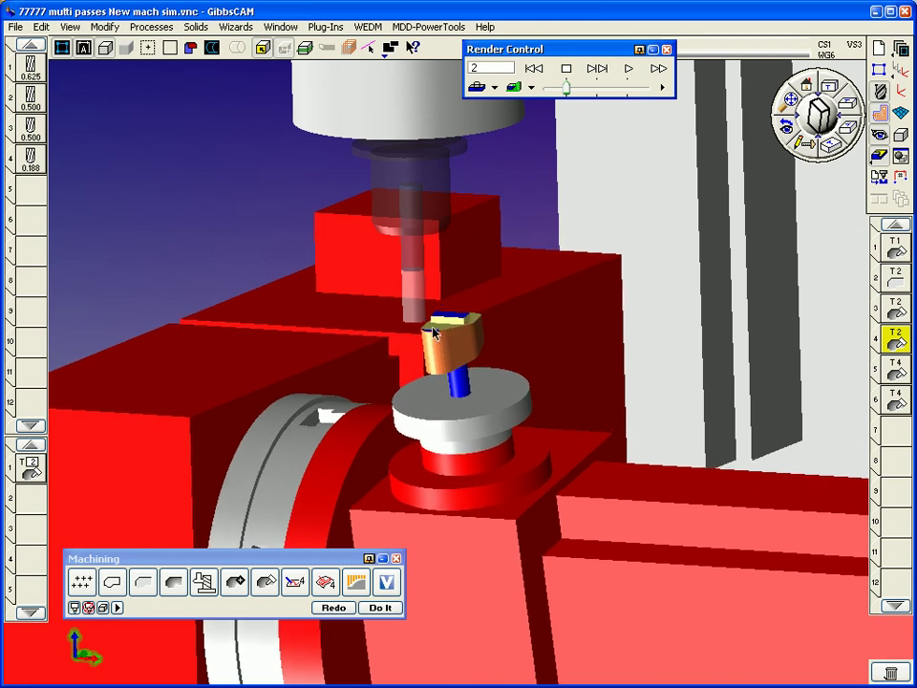
{"action": "left_click", "coordinate": [557, 88]}
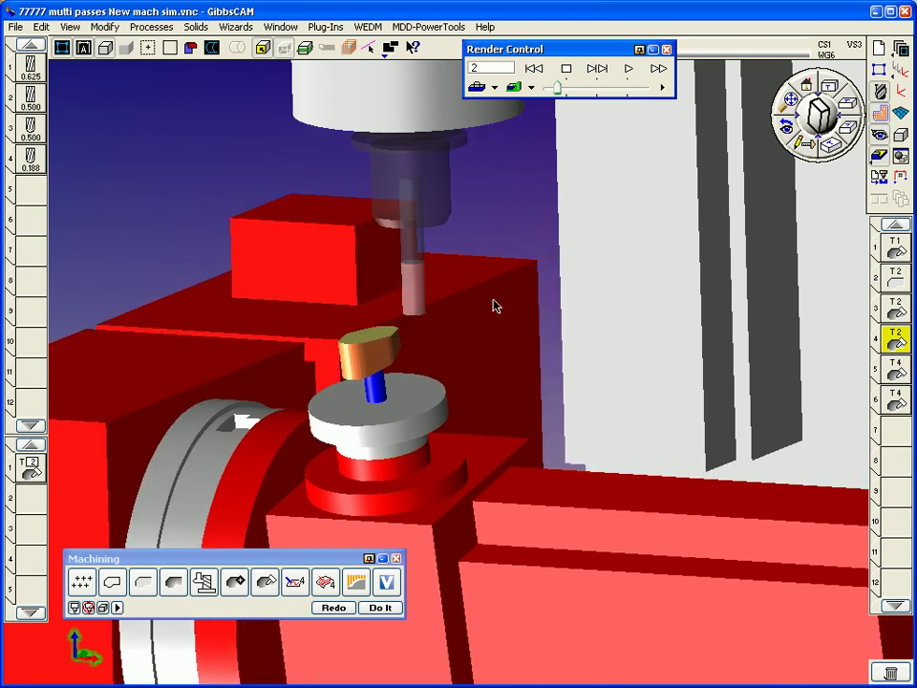
{"action": "left_click_drag", "start_coordinate": [555, 207], "coordinate": [127, 535]}
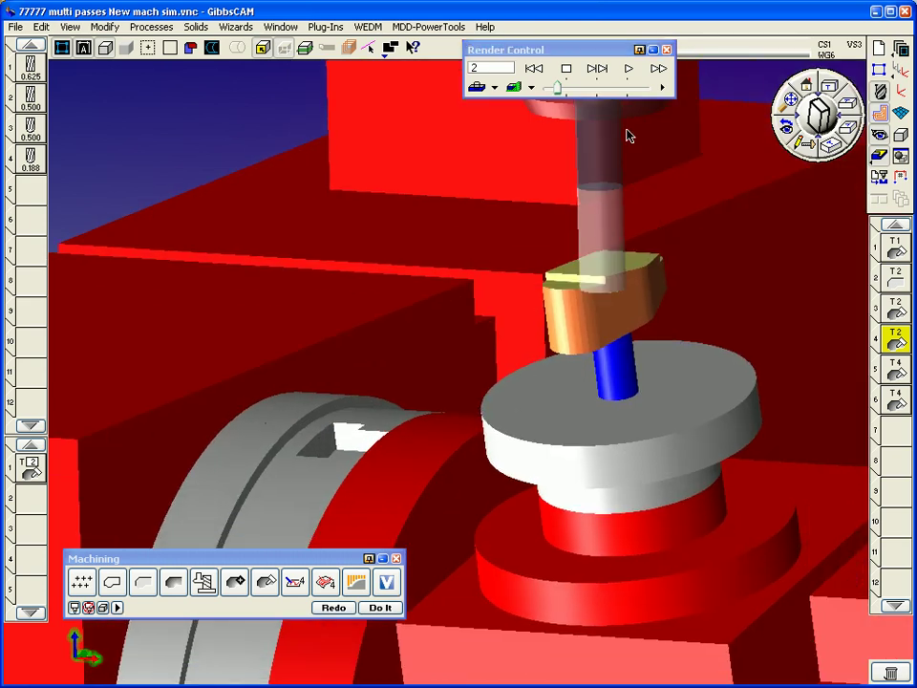
{"action": "left_click", "coordinate": [598, 88]}
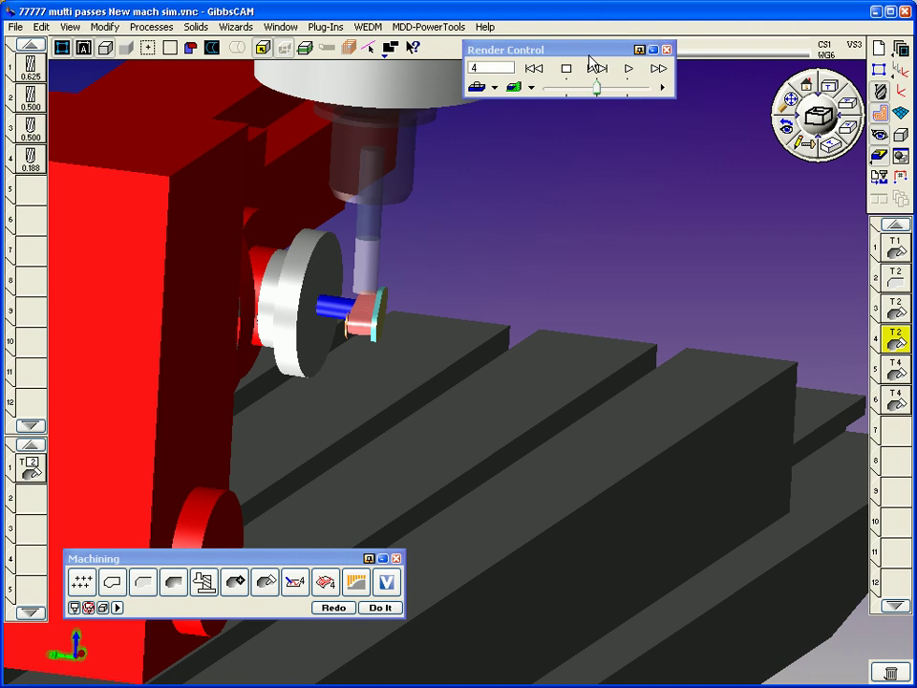
Hide the machine model in the simulation, examine the tool against the flange from behind, and exit the simulation
{"action": "right_click", "coordinate": [589, 58]}
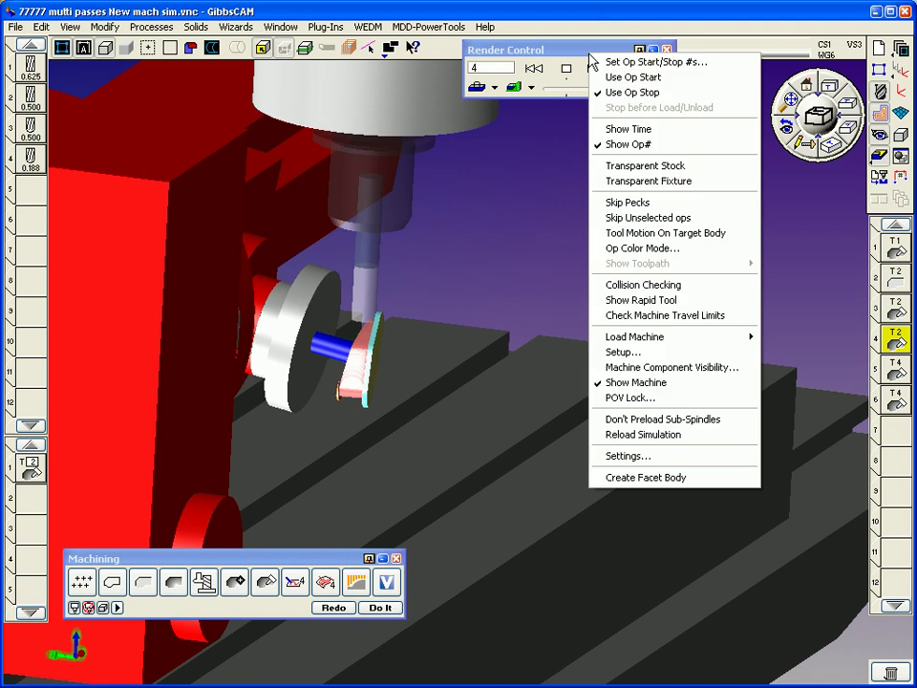
{"action": "left_click", "coordinate": [639, 383]}
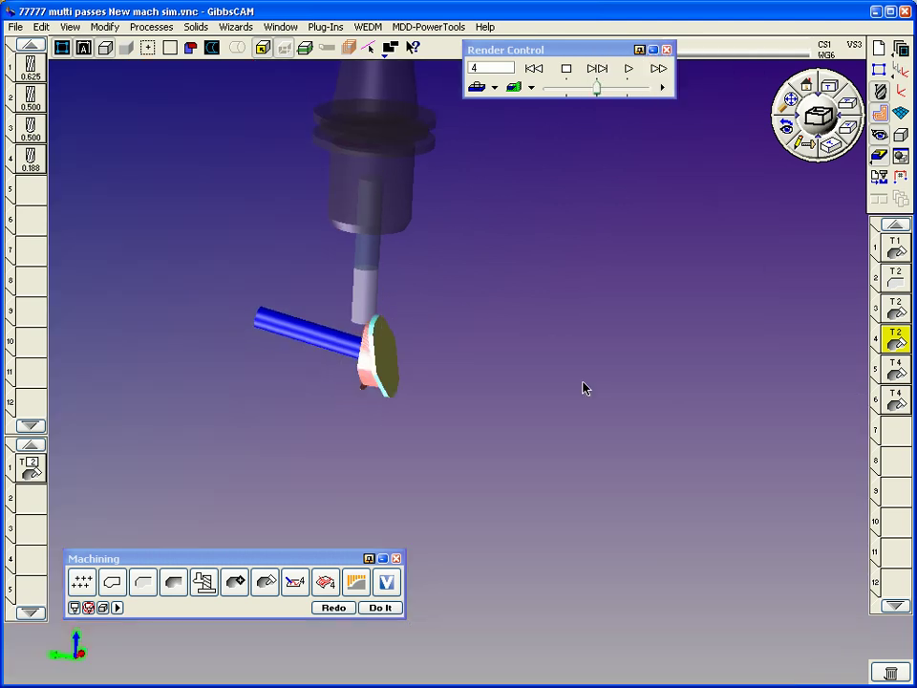
{"action": "left_click_drag", "start_coordinate": [229, 292], "coordinate": [215, 285]}
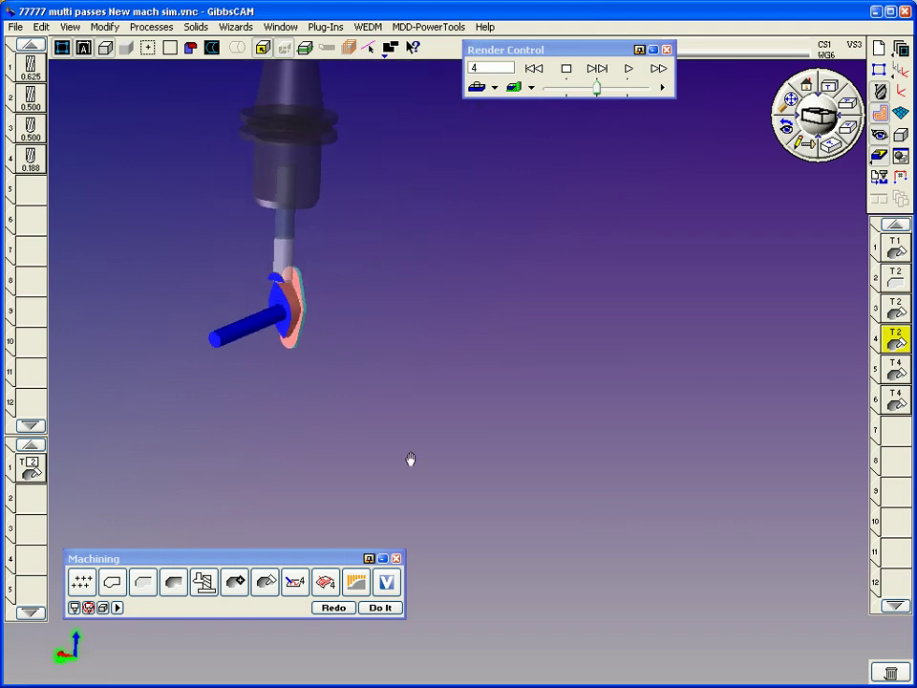
{"action": "left_click", "coordinate": [879, 156]}
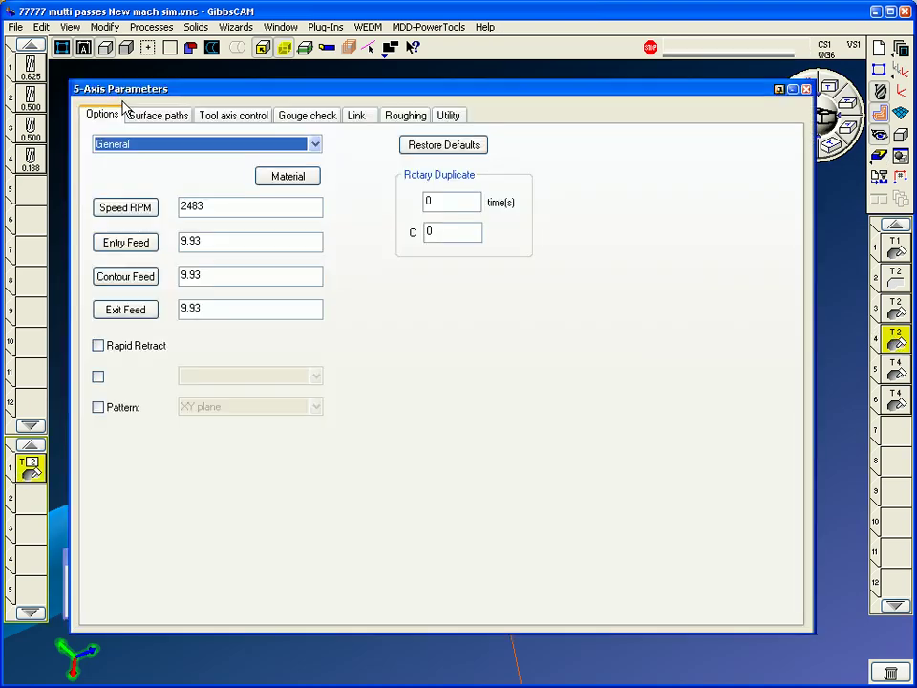
Review operation 4's surface path settings, including the first and second morph edge curves and the cutting method options
{"action": "left_click", "coordinate": [143, 122]}
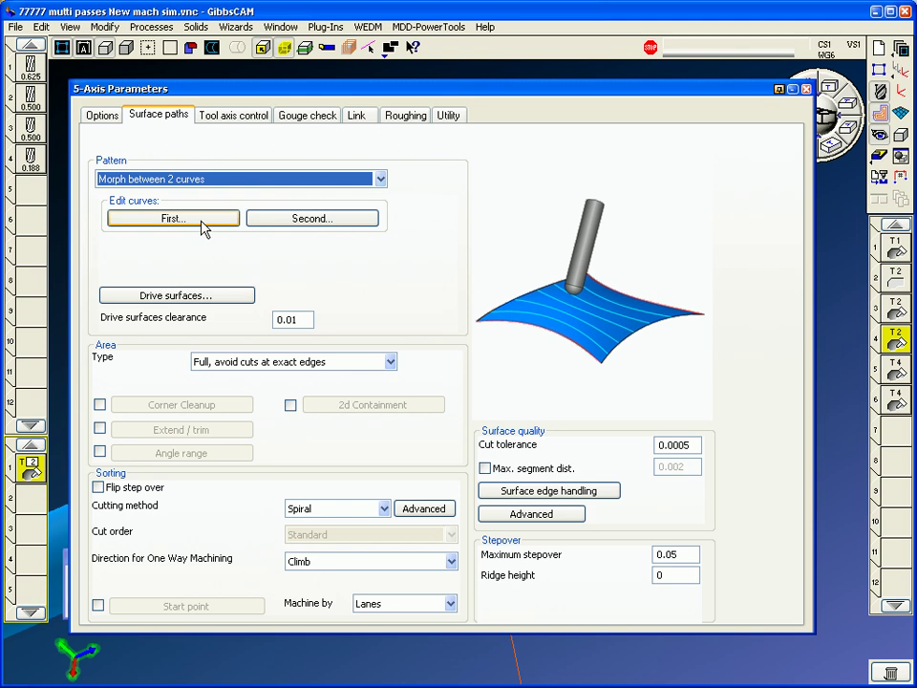
{"action": "left_click", "coordinate": [175, 219]}
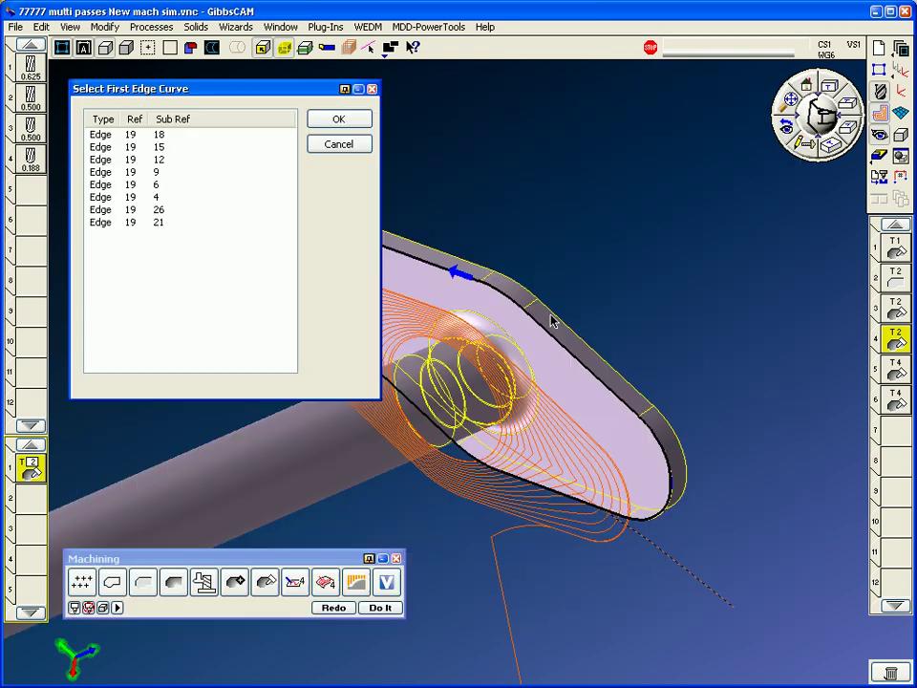
{"action": "left_click", "coordinate": [339, 120]}
{"action": "left_click", "coordinate": [364, 211]}
{"action": "left_click", "coordinate": [503, 373]}
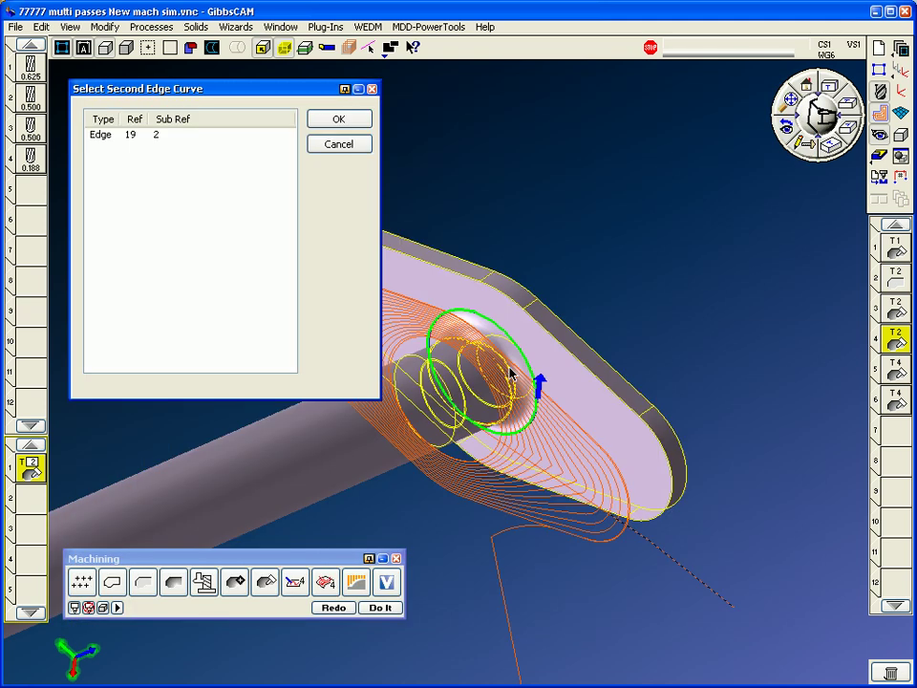
{"action": "left_click", "coordinate": [338, 119]}
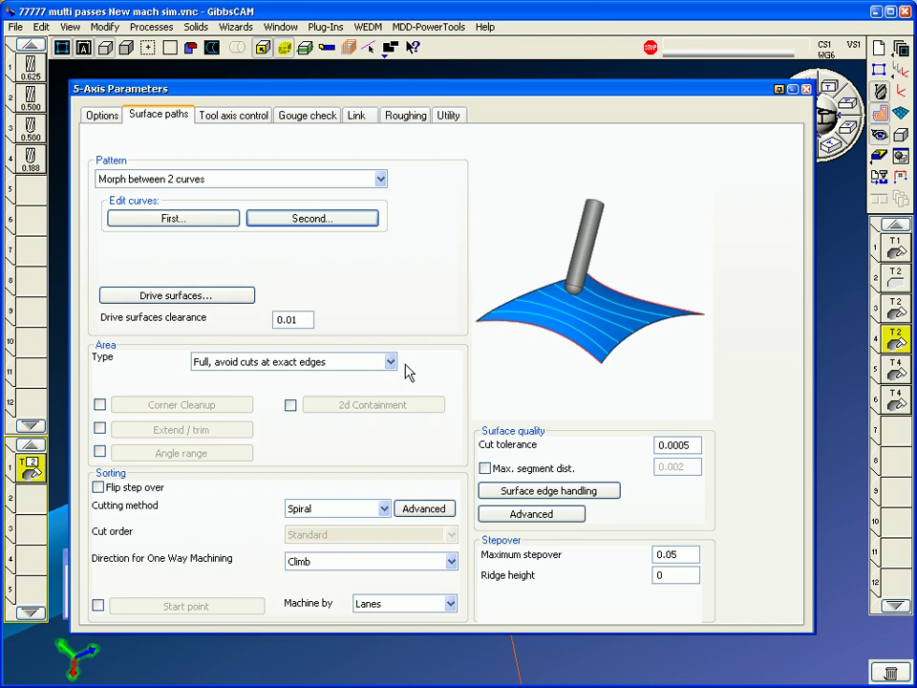
{"action": "left_click", "coordinate": [363, 517]}
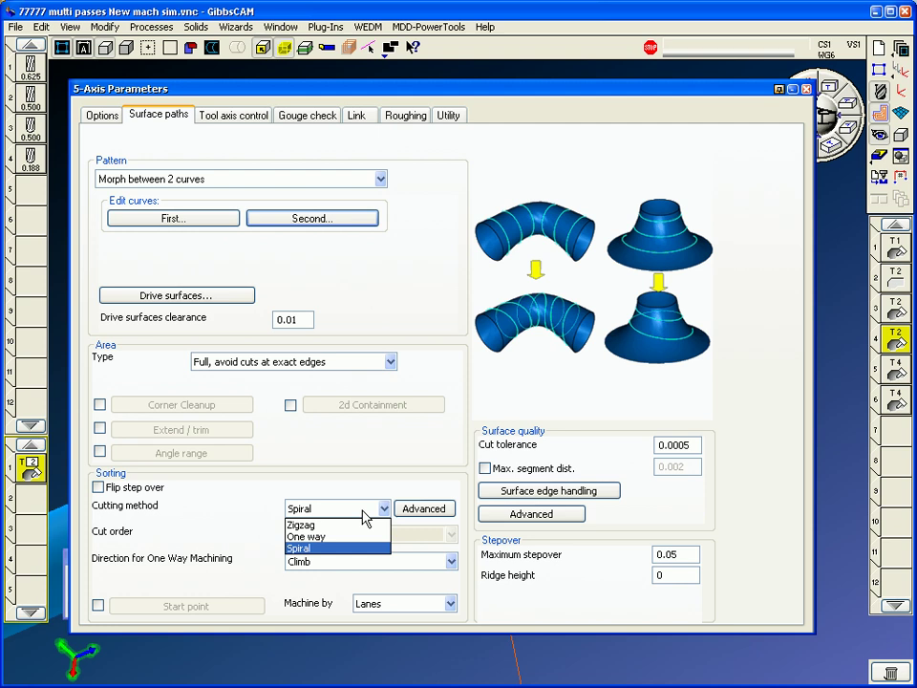
{"action": "left_click", "coordinate": [383, 509]}
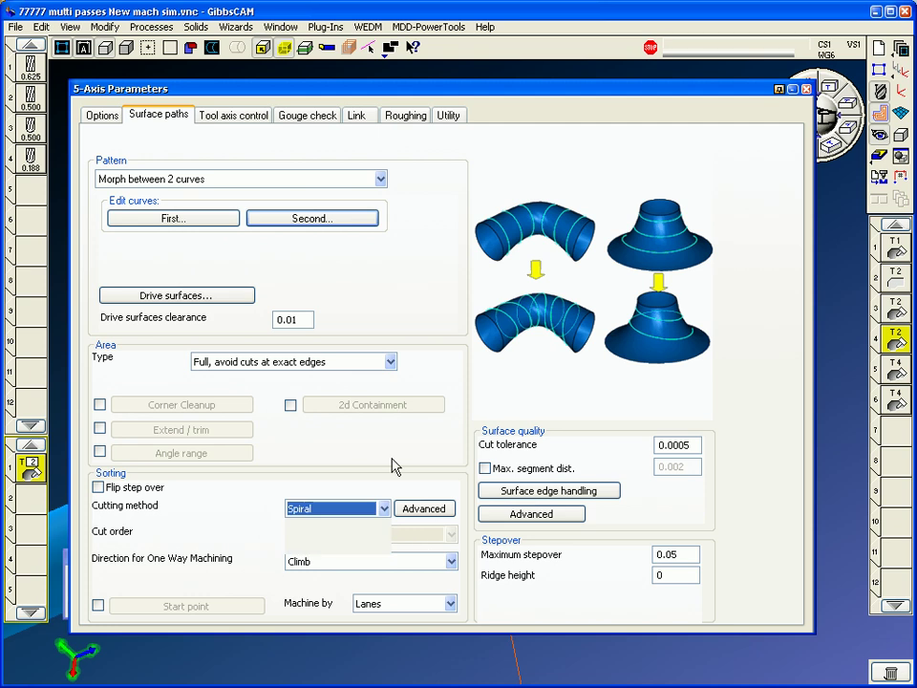
Check operation 4's tool axis control, covering side tilt angle, lead angle and the Run tool options, and close its parameters
{"action": "left_click", "coordinate": [245, 114]}
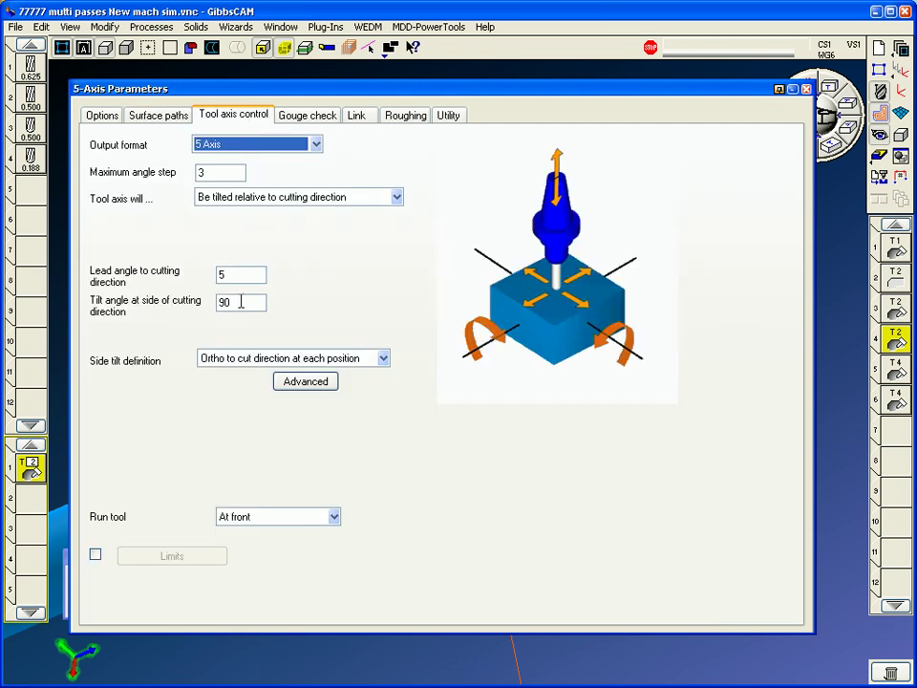
{"action": "left_click", "coordinate": [238, 304]}
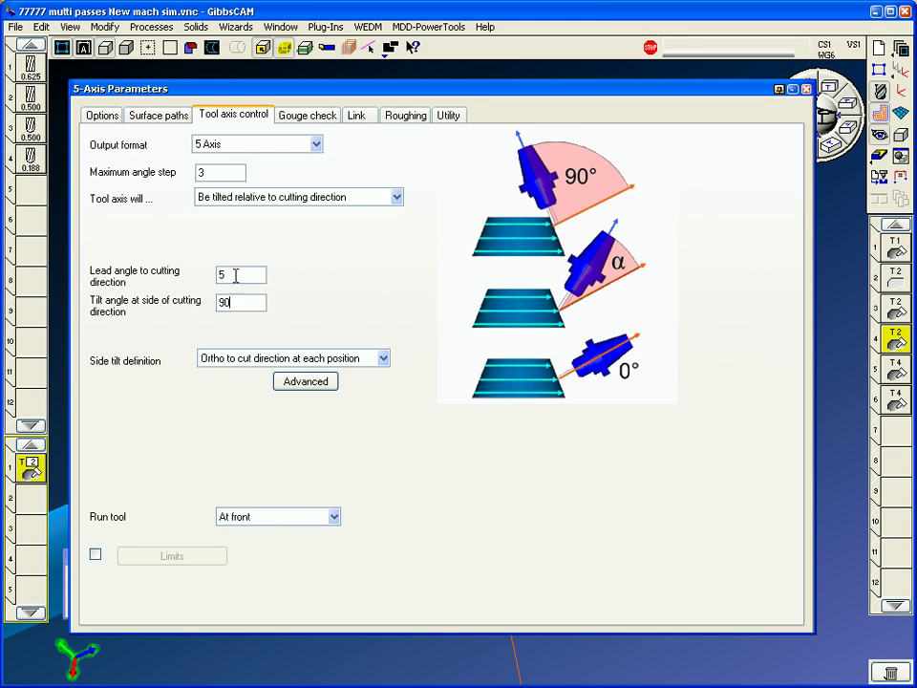
{"action": "left_click", "coordinate": [239, 276]}
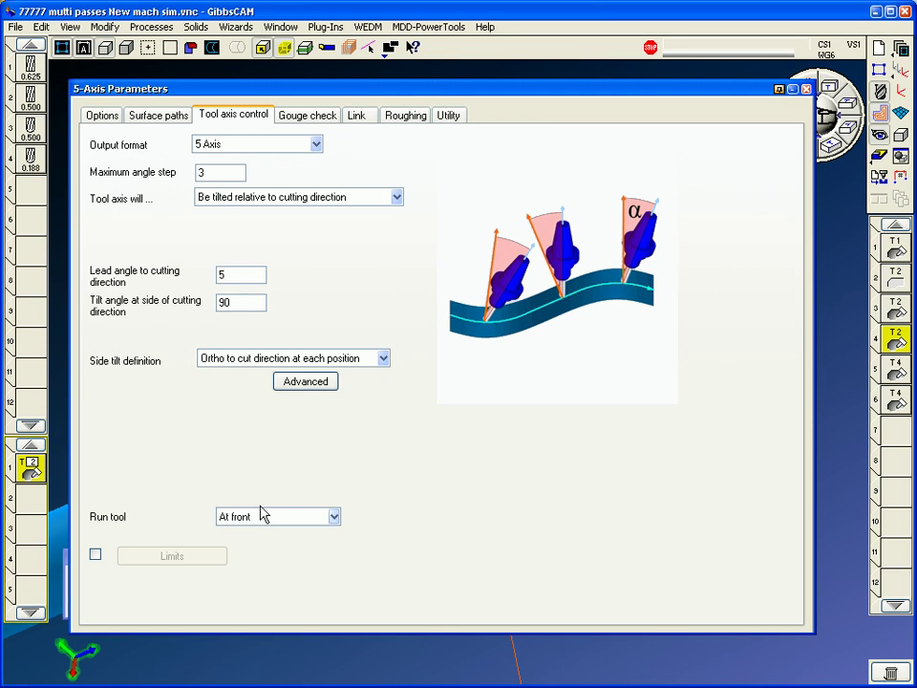
{"action": "left_click", "coordinate": [274, 531]}
{"action": "left_click", "coordinate": [256, 568]}
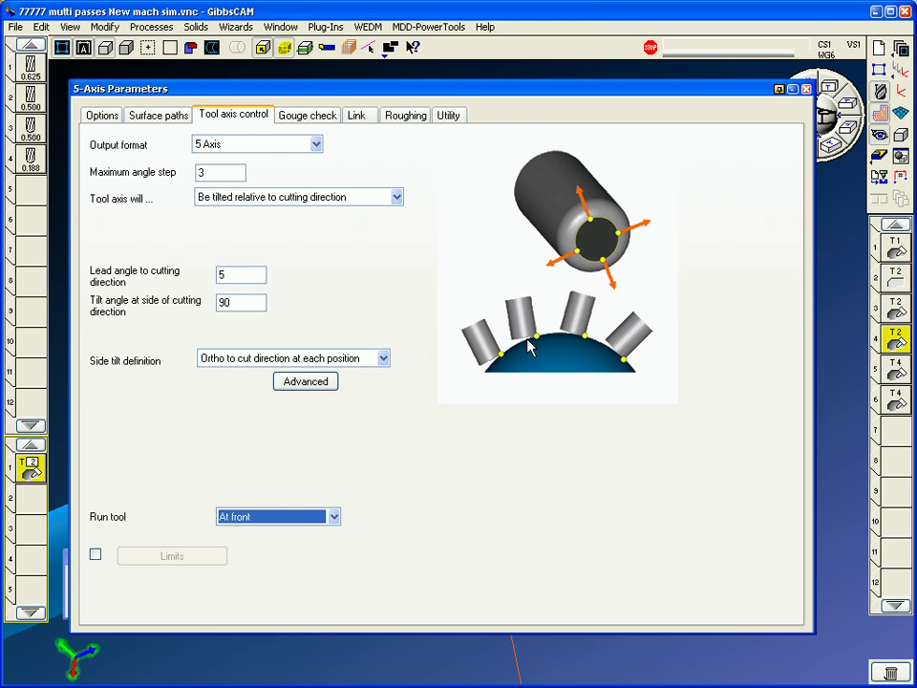
{"action": "left_click", "coordinate": [807, 89]}
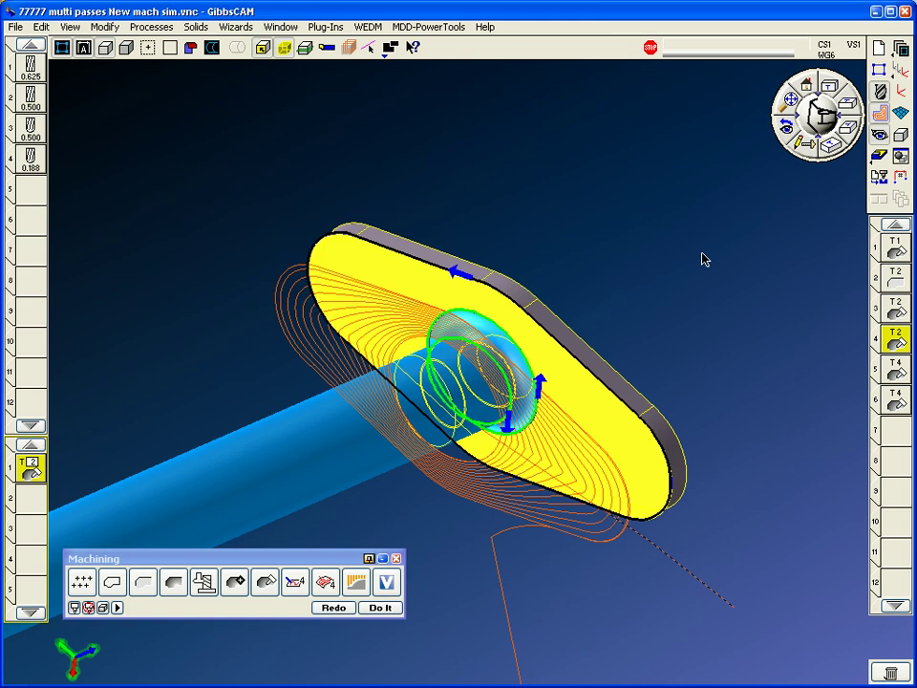
Load operation 5 and examine its toolpath on the flange underside from several angles
{"action": "middle_click_drag", "start_coordinate": [731, 290], "coordinate": [653, 403]}
{"action": "middle_click_drag", "start_coordinate": [780, 463], "coordinate": [492, 177]}
{"action": "middle_click_drag", "start_coordinate": [717, 366], "coordinate": [893, 372]}
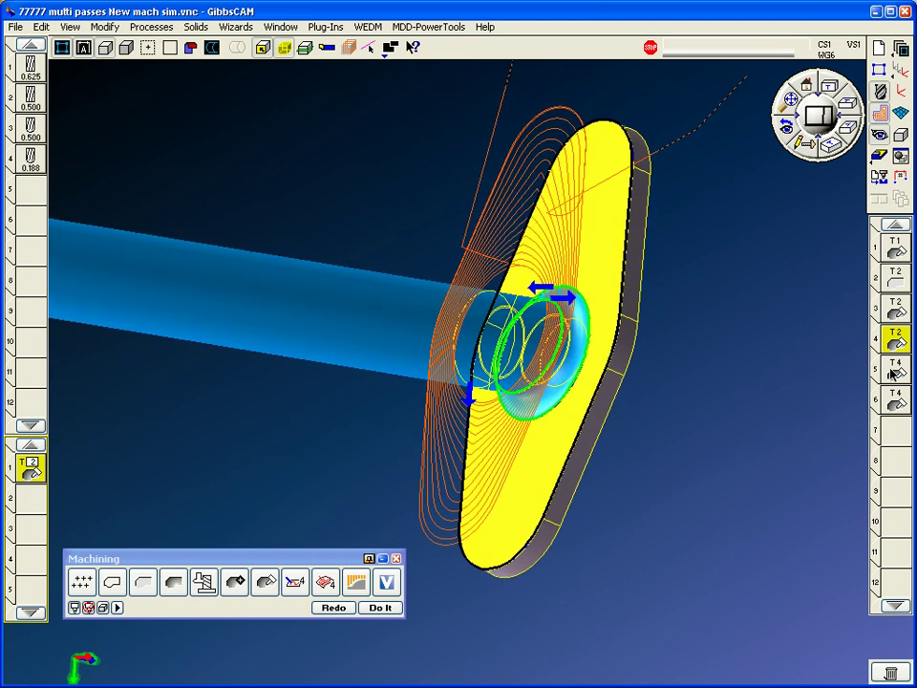
{"action": "left_click", "coordinate": [899, 372]}
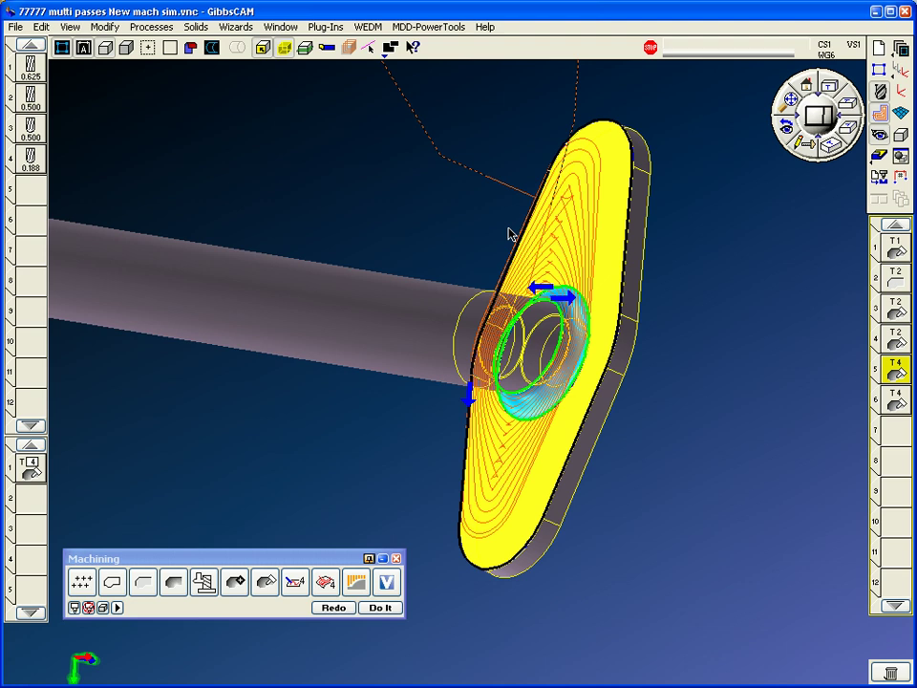
{"action": "middle_click_drag", "start_coordinate": [509, 235], "coordinate": [459, 354]}
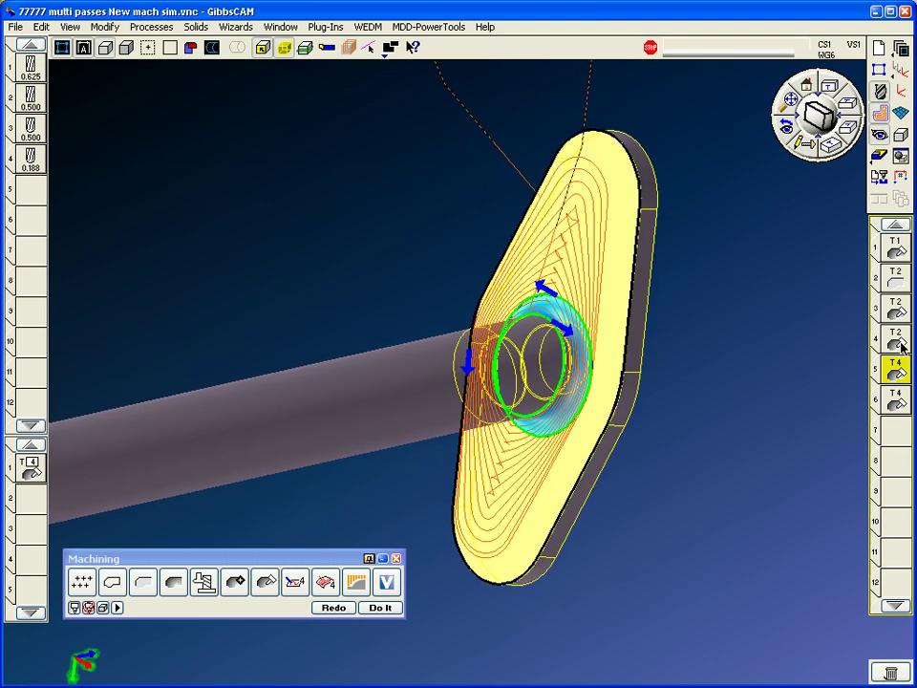
Check the drive surfaces clearance in operation 4's surface path settings and close the parameters
{"action": "double_click", "coordinate": [29, 470]}
{"action": "left_click", "coordinate": [159, 116]}
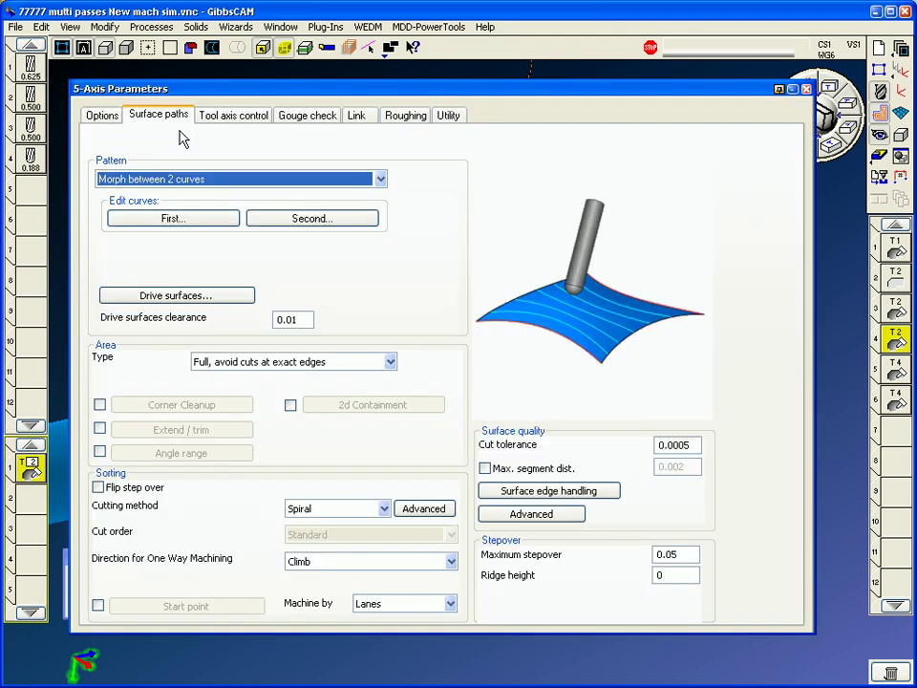
{"action": "left_click", "coordinate": [300, 320]}
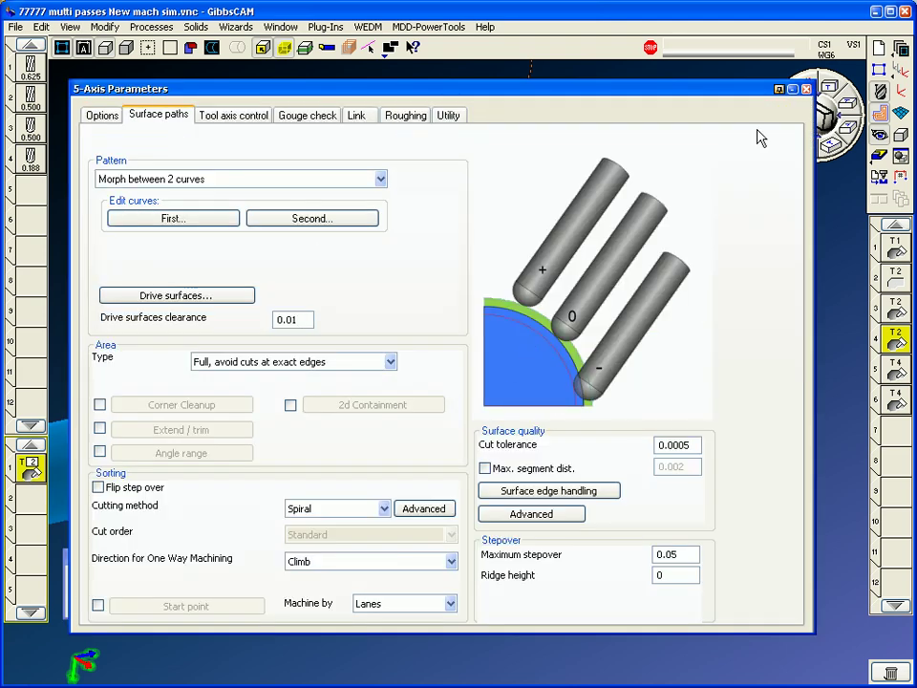
{"action": "left_click", "coordinate": [807, 89]}
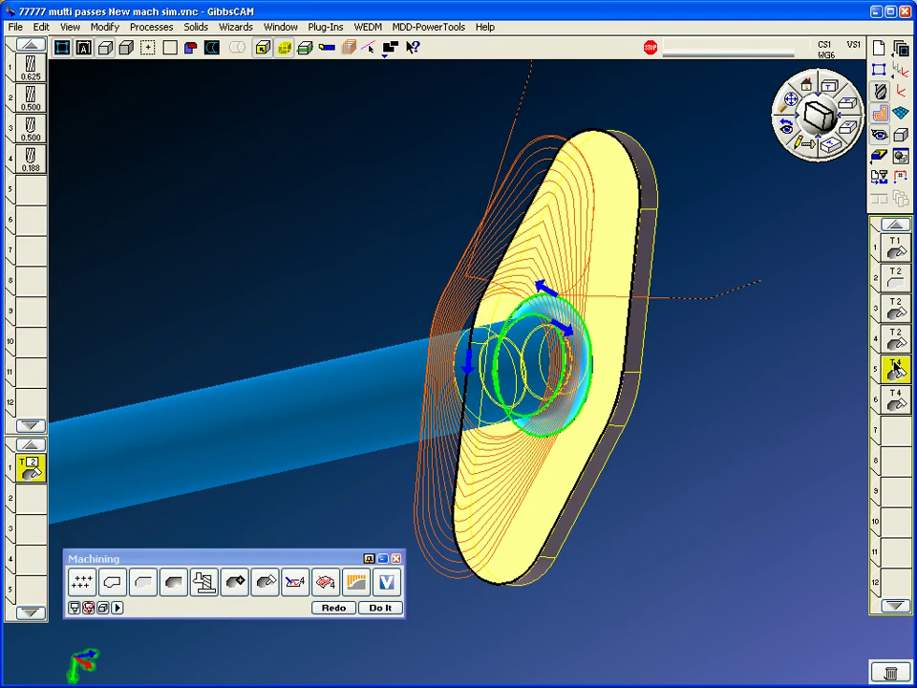
Load operation 6 and use the Body Bag to swap the long-tube part for the flange body with the short tube stub
{"action": "left_click", "coordinate": [898, 371]}
{"action": "left_click", "coordinate": [896, 402]}
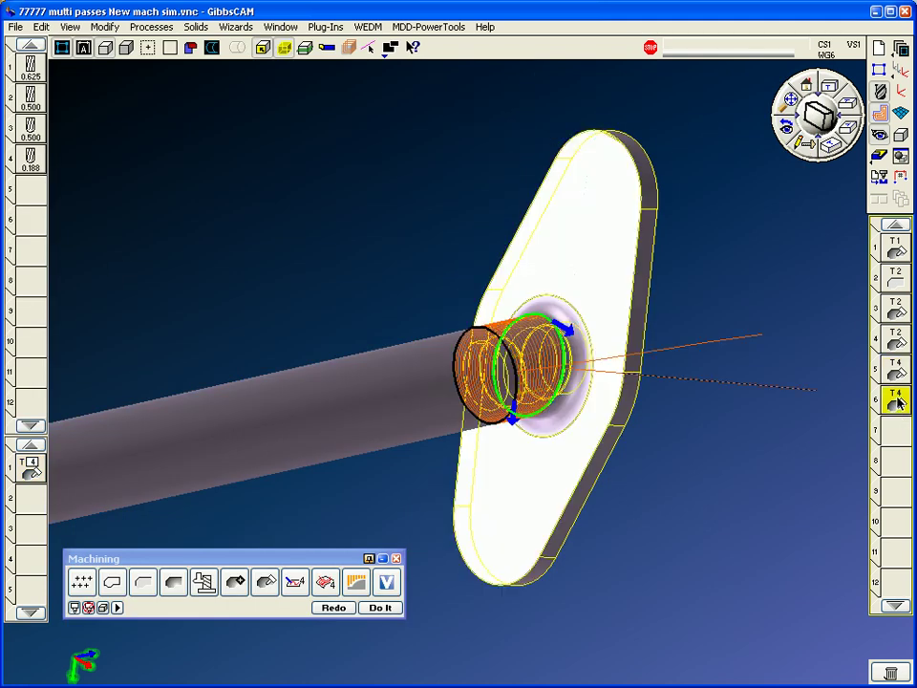
{"action": "middle_click_drag", "start_coordinate": [606, 377], "coordinate": [592, 271]}
{"action": "double_click", "coordinate": [592, 273]}
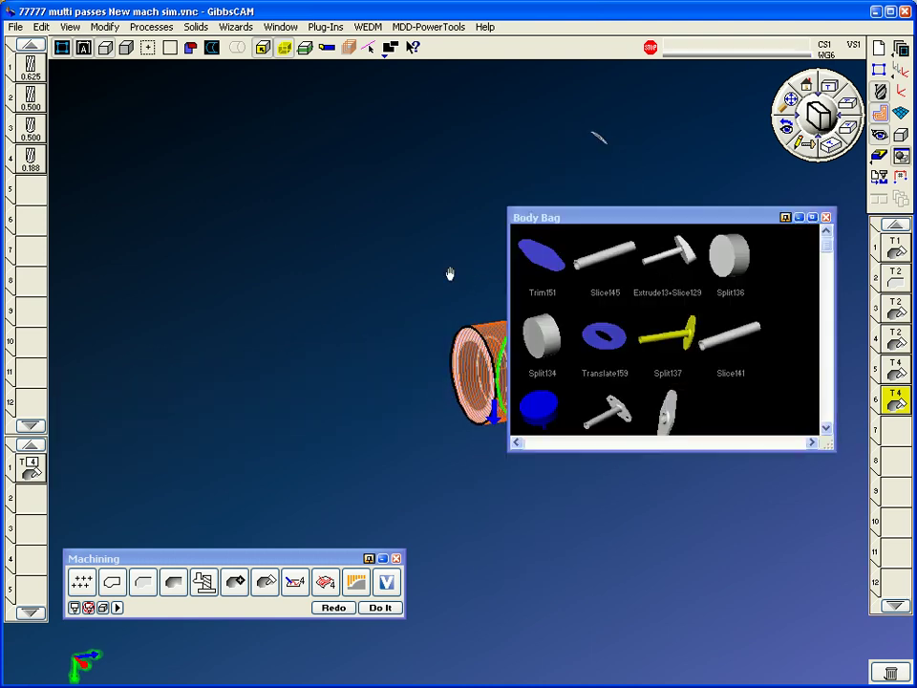
{"action": "middle_click_drag", "start_coordinate": [450, 272], "coordinate": [284, 273], "text": "shift"}
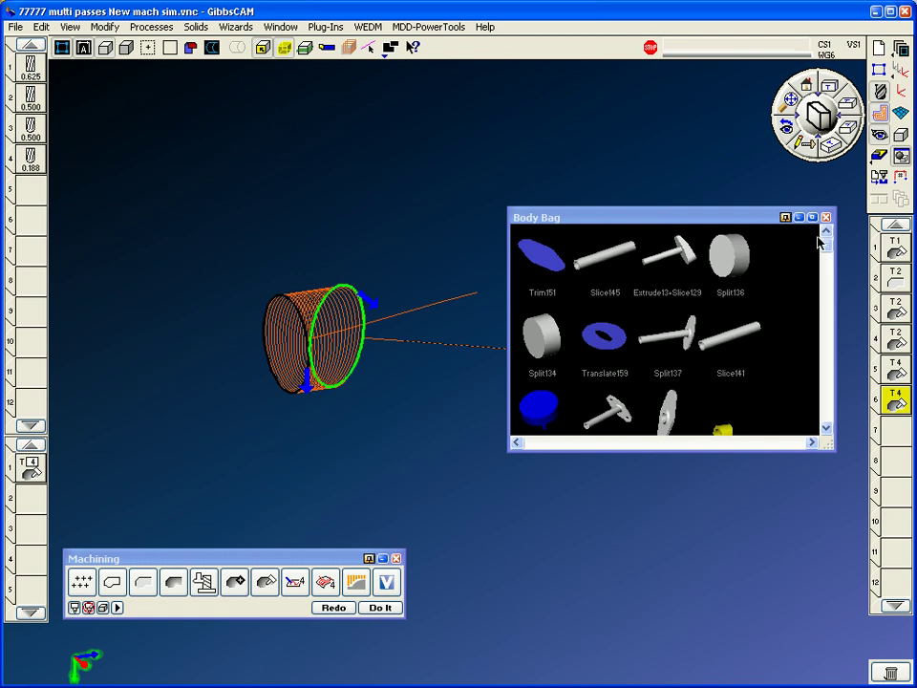
{"action": "double_click", "coordinate": [899, 403]}
{"action": "left_click", "coordinate": [827, 218]}
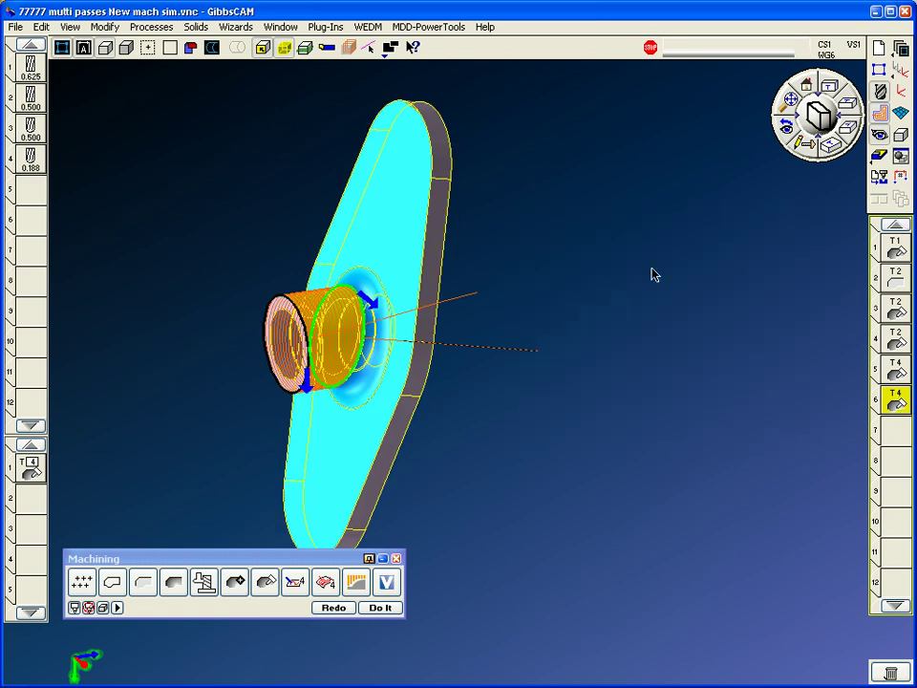
Examine operation 6's toolpath around the short tube stub, close up and from both sides of the flange
{"action": "left_click_drag", "start_coordinate": [504, 205], "coordinate": [196, 454]}
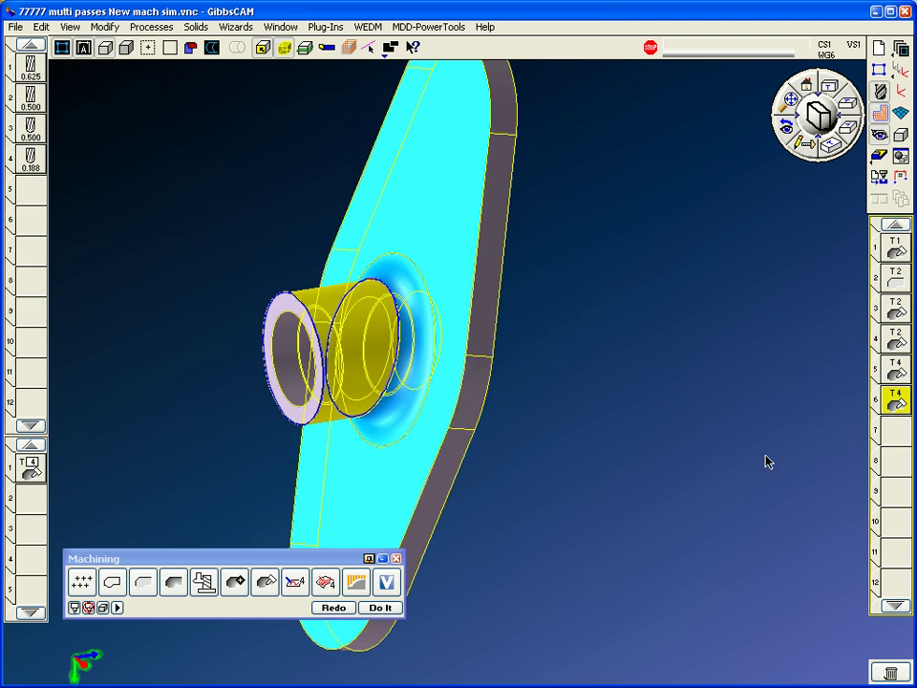
{"action": "middle_click_drag", "start_coordinate": [817, 391], "coordinate": [793, 401]}
{"action": "left_click", "coordinate": [781, 103]}
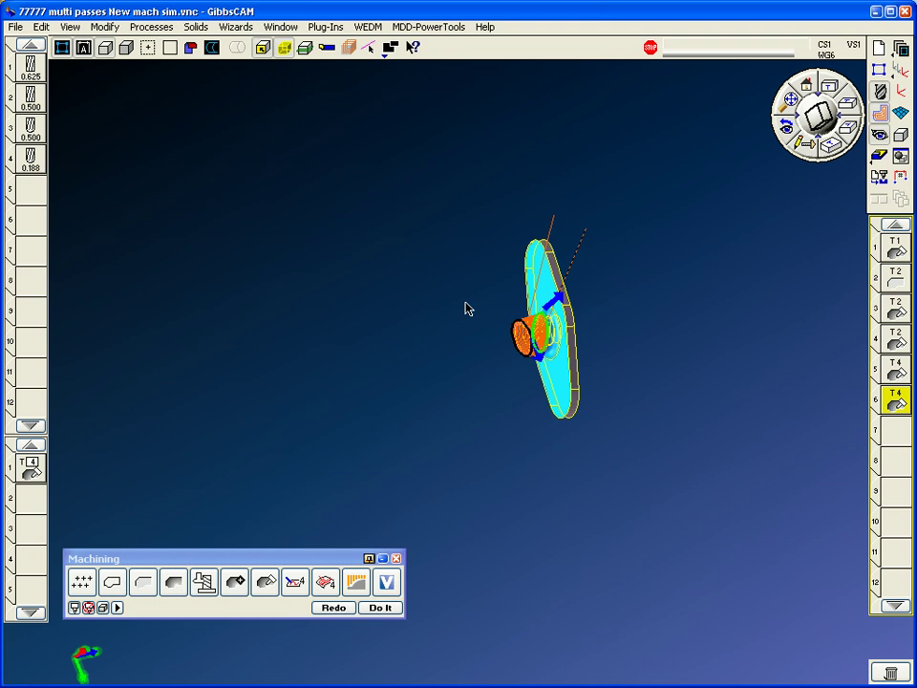
{"action": "middle_click_drag", "start_coordinate": [468, 304], "coordinate": [557, 256]}
{"action": "left_click_drag", "start_coordinate": [633, 190], "coordinate": [463, 437]}
{"action": "middle_click_drag", "start_coordinate": [396, 406], "coordinate": [429, 209]}
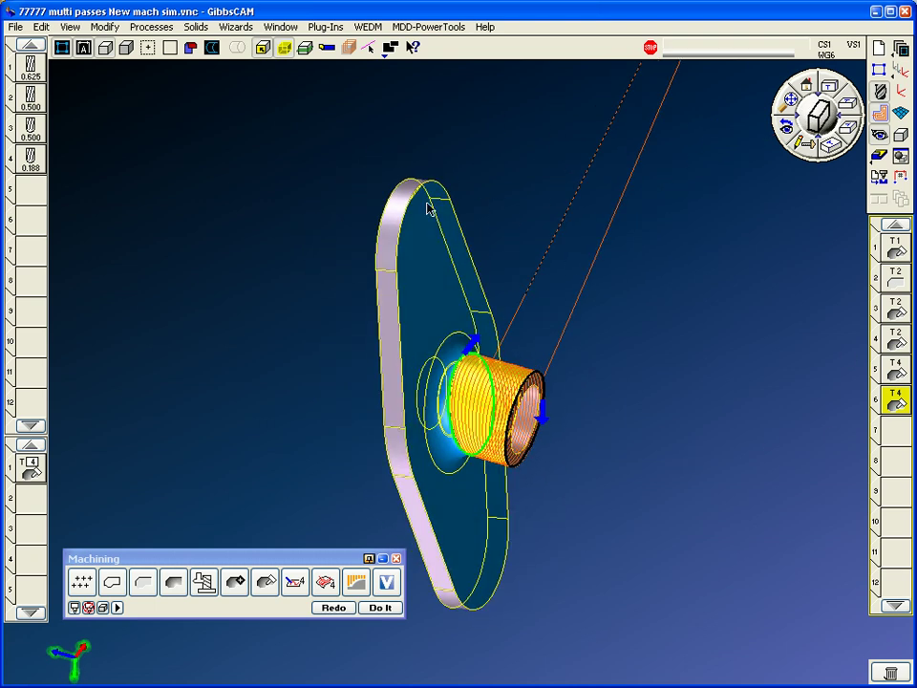
Review operation 6's tool axis control and gouge check settings, including the second check surfaces and the third check's strategy options
{"action": "double_click", "coordinate": [20, 470]}
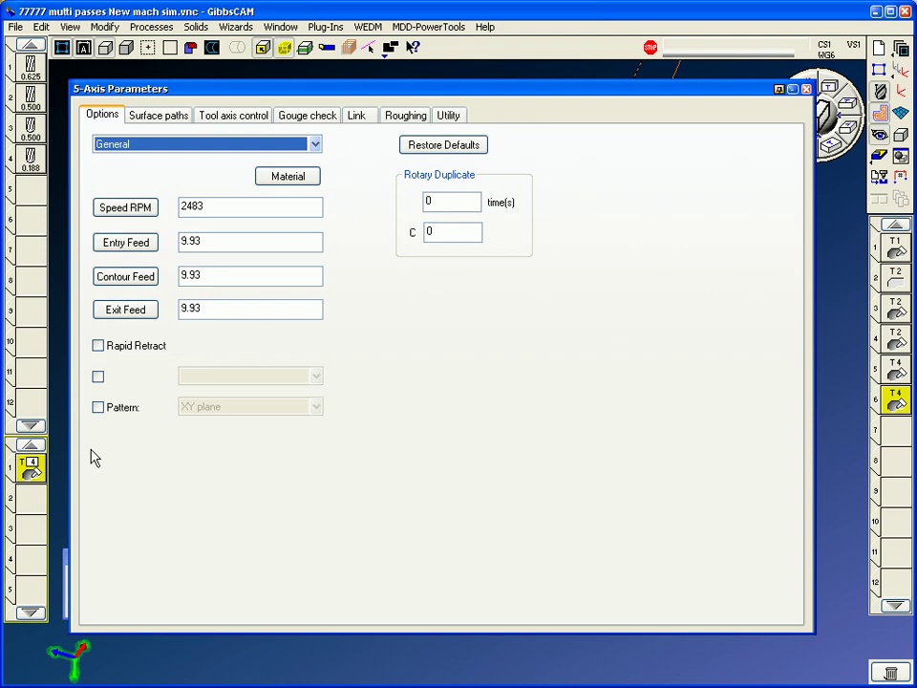
{"action": "left_click", "coordinate": [215, 119]}
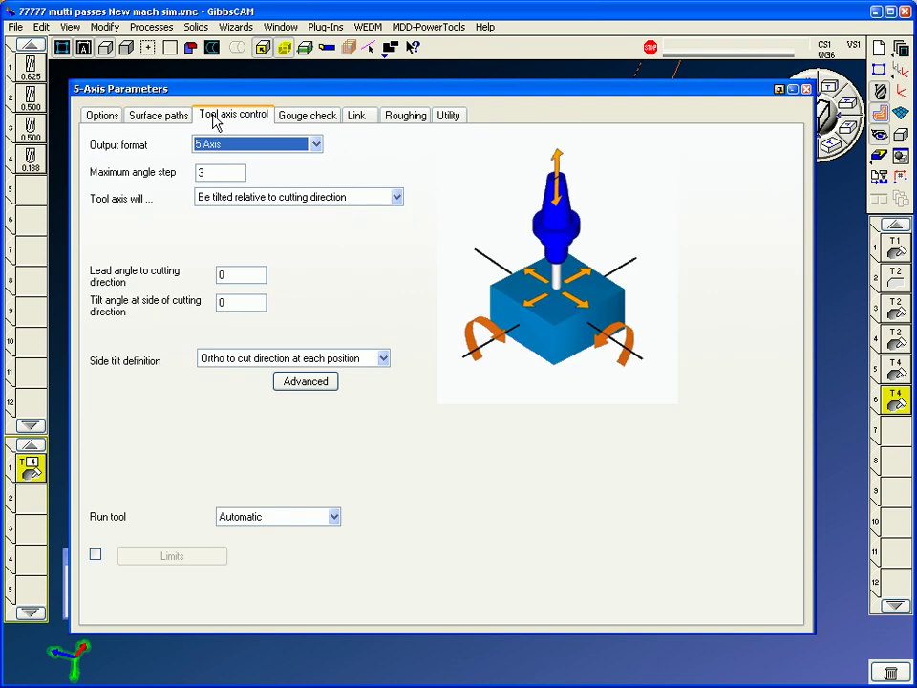
{"action": "left_click", "coordinate": [303, 118]}
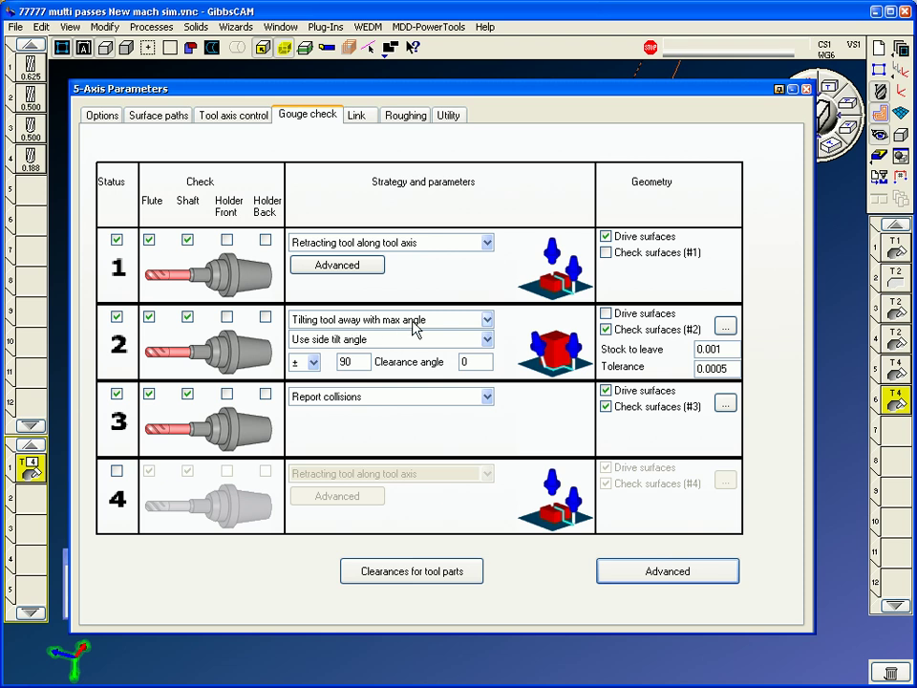
{"action": "left_click", "coordinate": [728, 330]}
{"action": "middle_click_drag", "start_coordinate": [381, 383], "coordinate": [384, 383]}
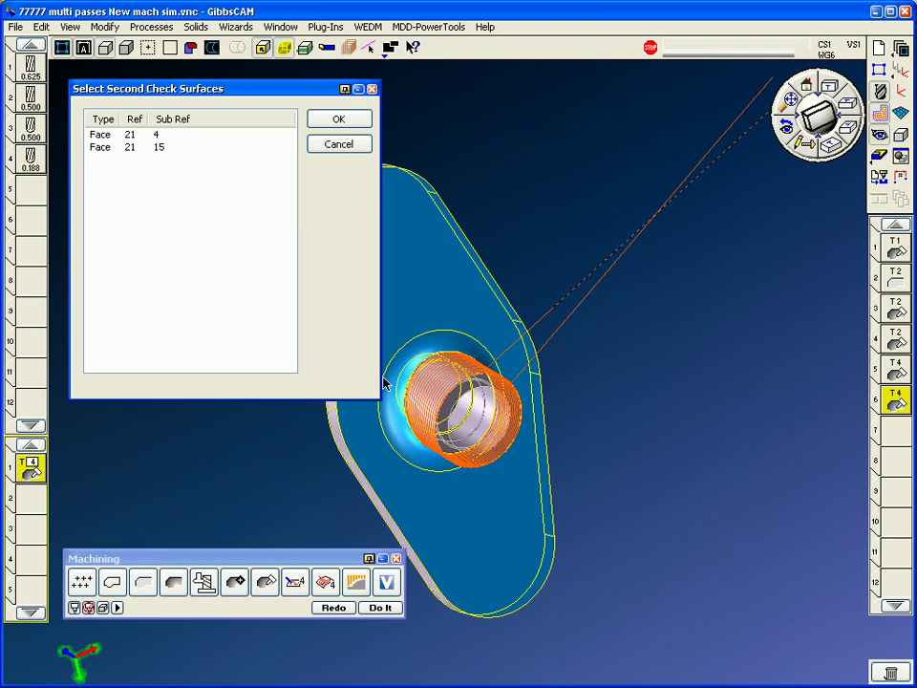
{"action": "middle_click_drag", "start_coordinate": [857, 351], "coordinate": [387, 322]}
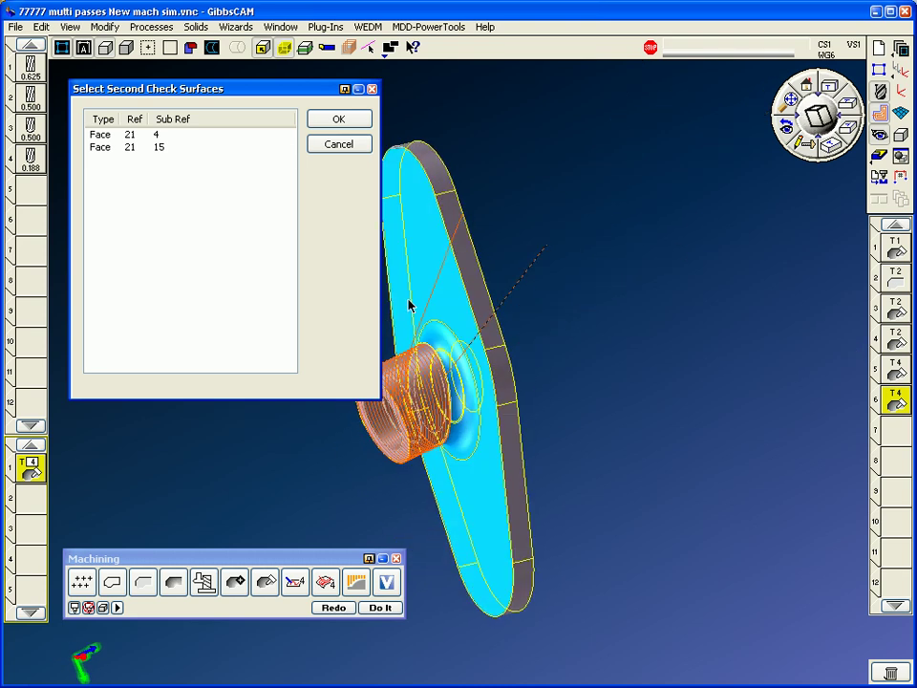
{"action": "left_click", "coordinate": [336, 118]}
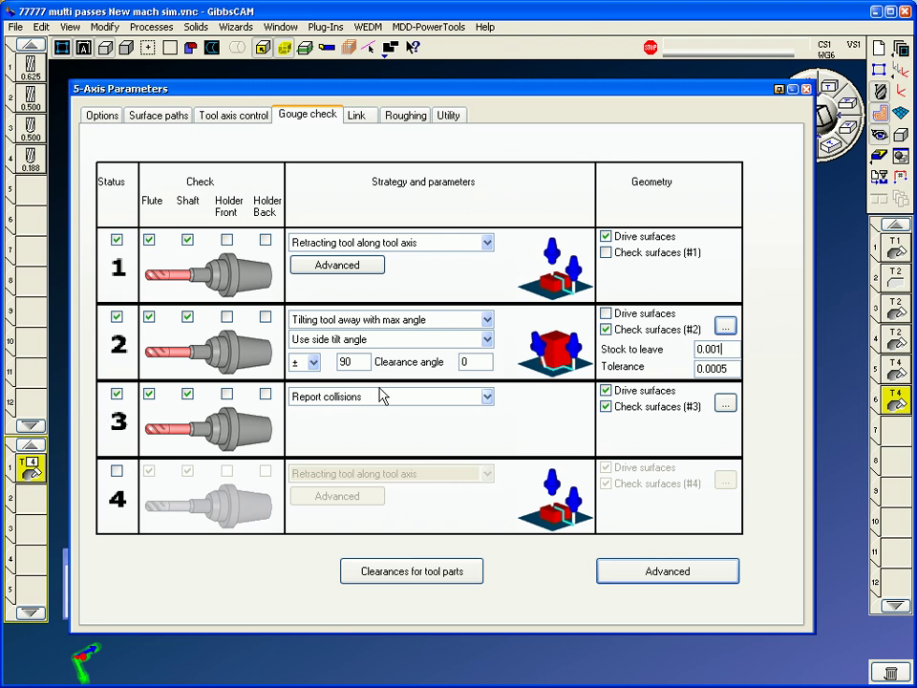
{"action": "left_click", "coordinate": [385, 400]}
{"action": "left_click", "coordinate": [378, 472]}
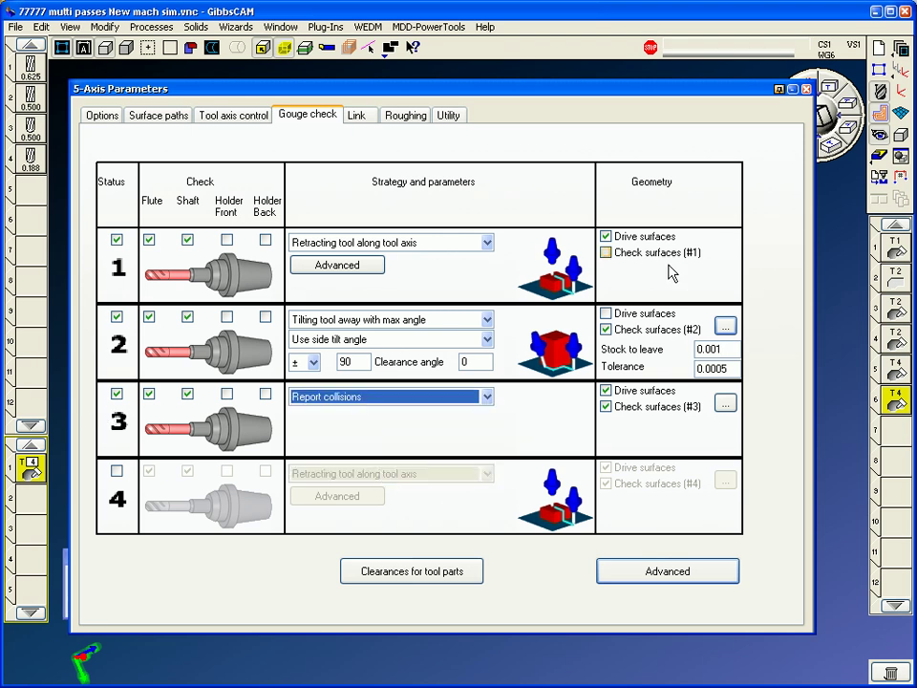
Close the 5-axis parameters, recalculate operation 6's toolpath and dismiss the calculation report
{"action": "left_click", "coordinate": [806, 89]}
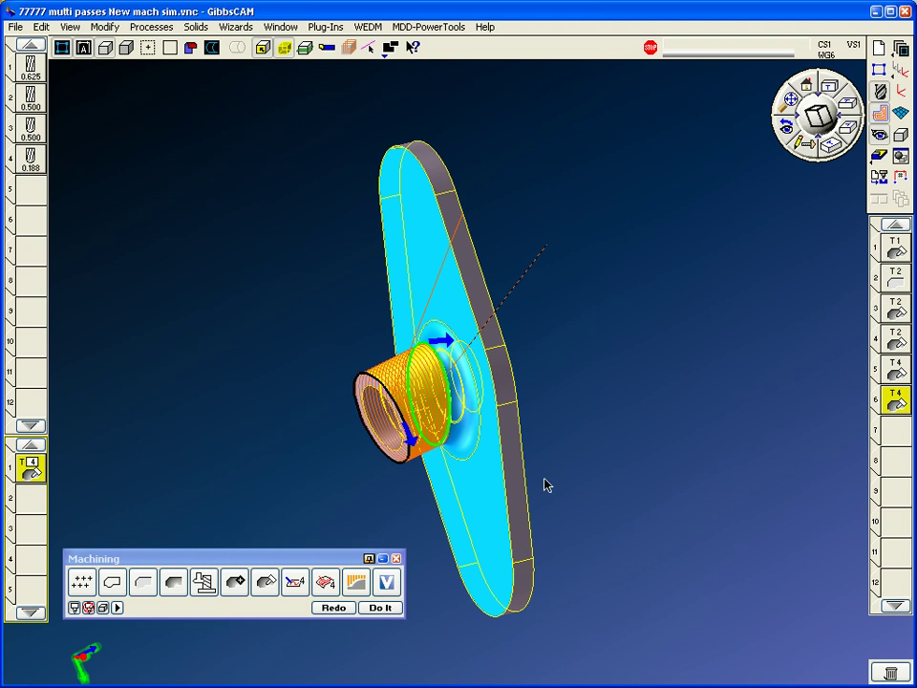
{"action": "left_click", "coordinate": [334, 608]}
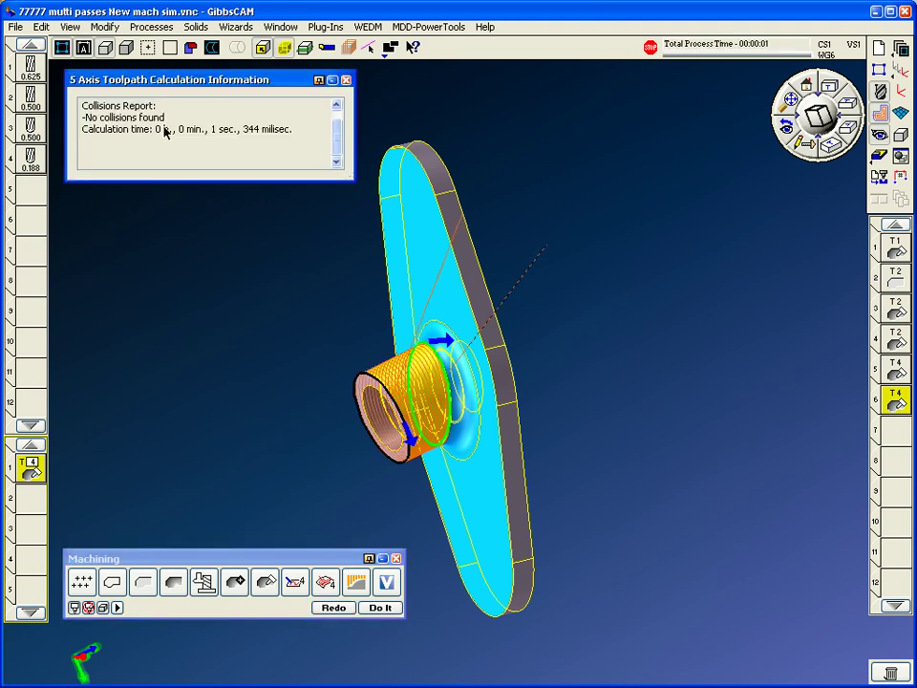
{"action": "left_click", "coordinate": [347, 80]}
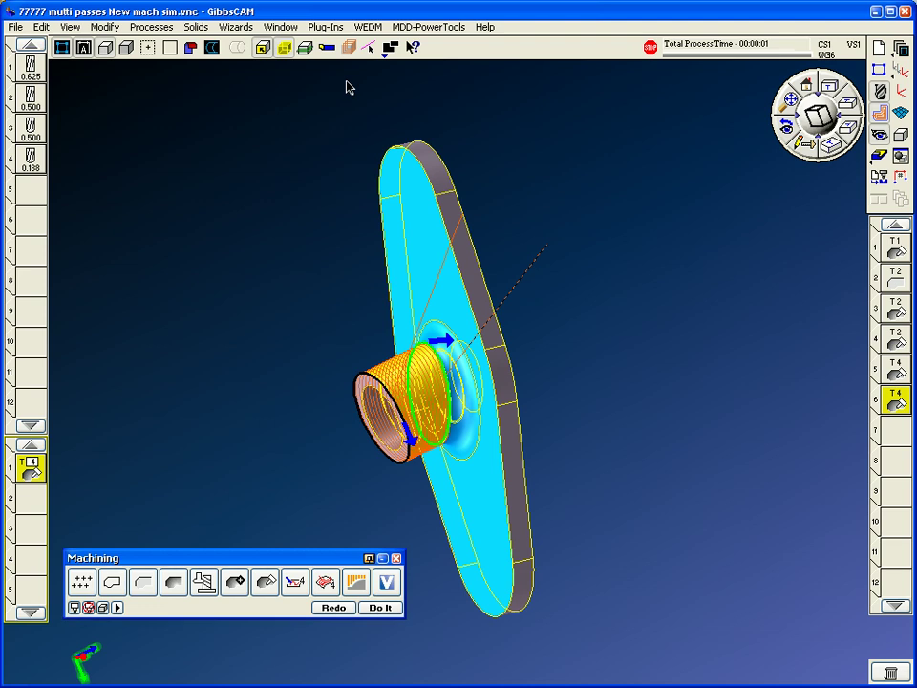
Run the cut part simulation from operation 1 at a higher speed with the machine shown
{"action": "left_click", "coordinate": [877, 158]}
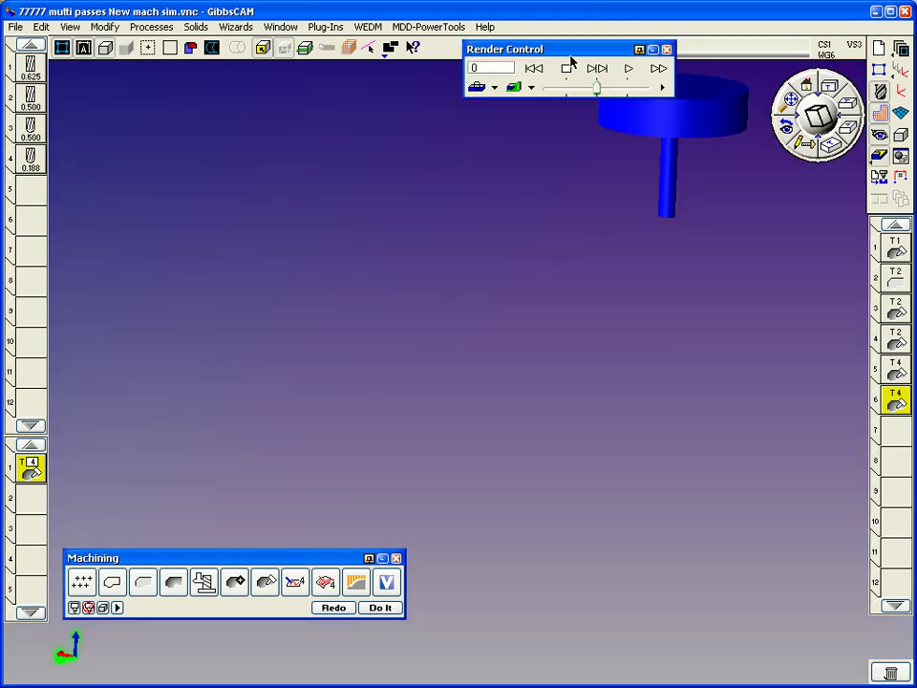
{"action": "left_click", "coordinate": [628, 69]}
{"action": "left_click_drag", "start_coordinate": [596, 87], "coordinate": [632, 89]}
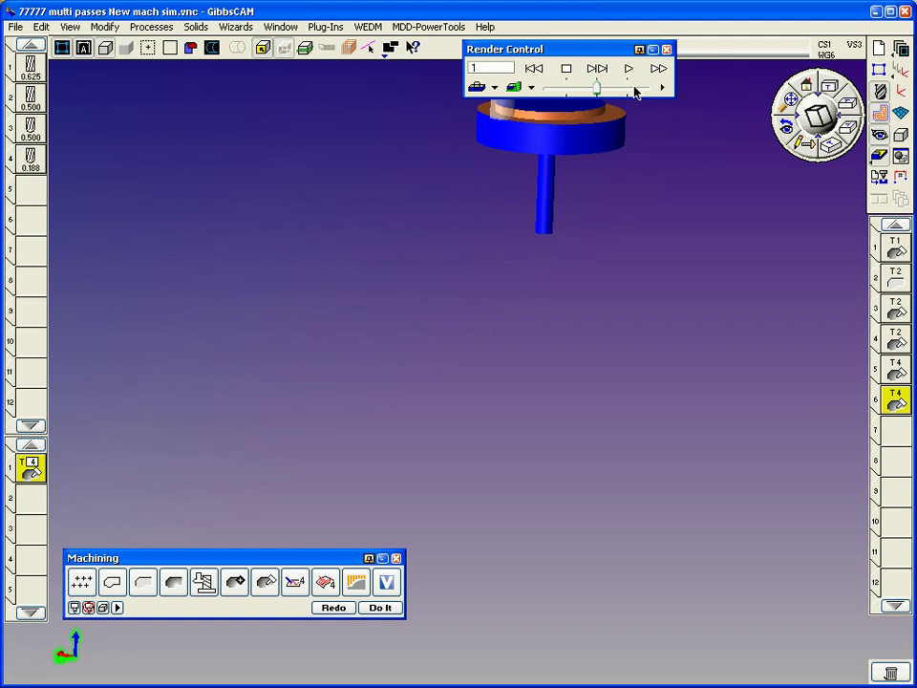
{"action": "right_click", "coordinate": [587, 56]}
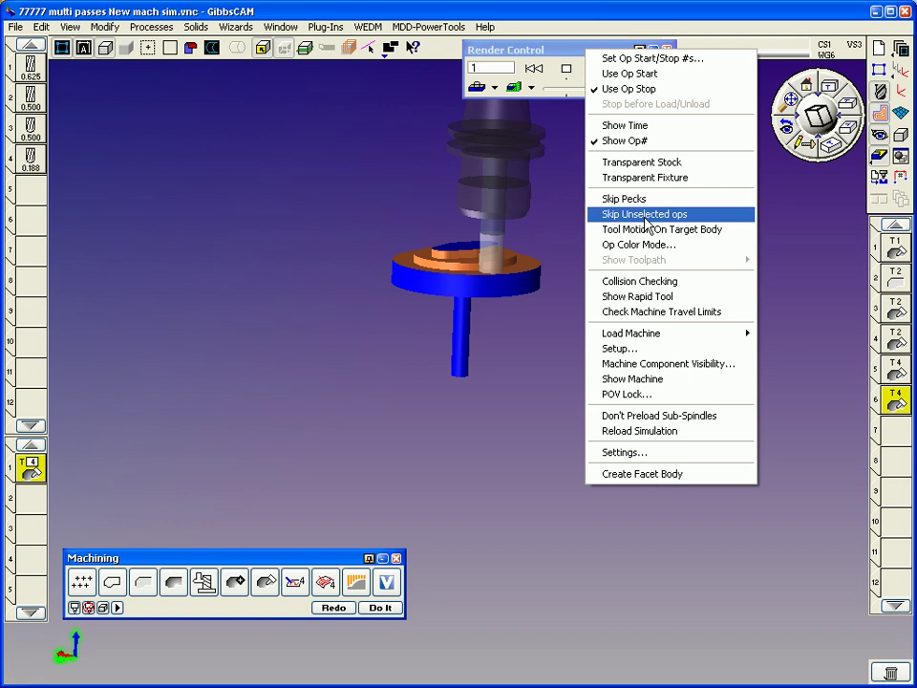
{"action": "left_click", "coordinate": [640, 379]}
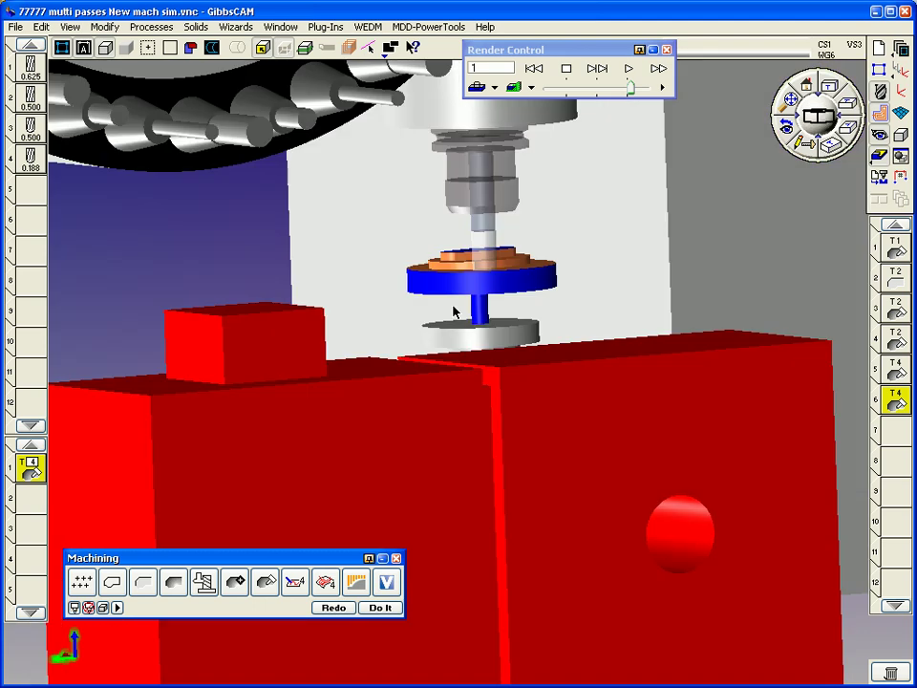
Examine the whole Haas machine from several sides and watch operation 1 cut the stock close up
{"action": "middle_click_drag", "start_coordinate": [454, 312], "coordinate": [487, 421]}
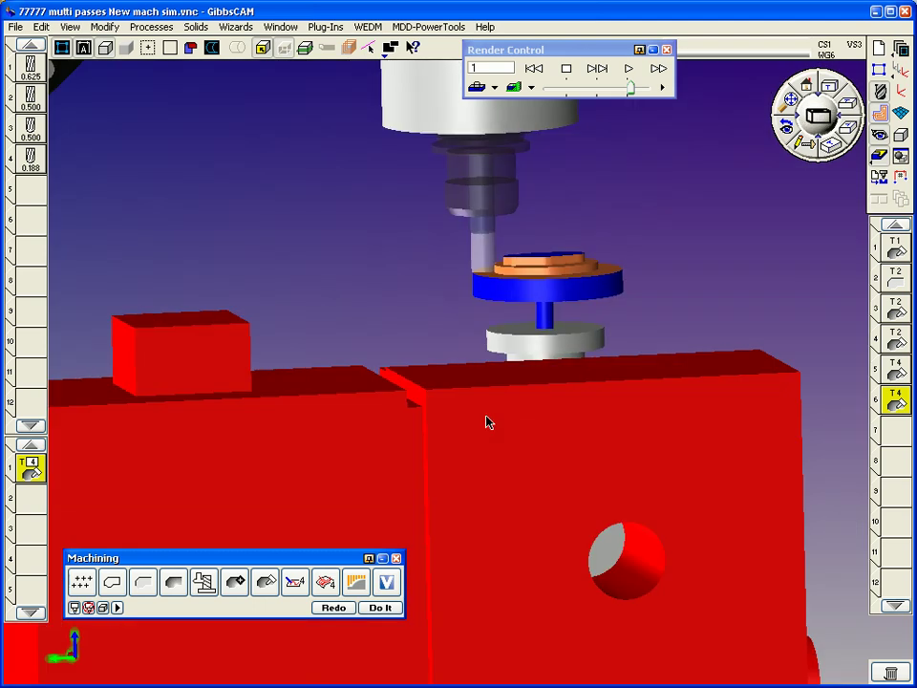
{"action": "scroll", "coordinate": [565, 306], "scroll_direction": "down", "scroll_amount": 5}
{"action": "scroll", "coordinate": [566, 306], "scroll_direction": "down", "scroll_amount": 1}
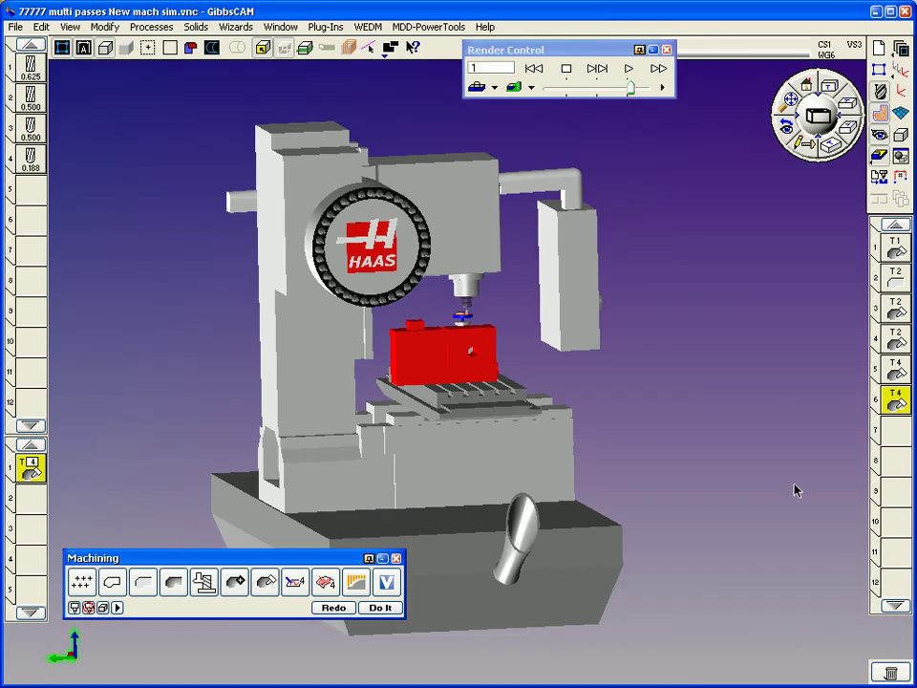
{"action": "middle_click_drag", "start_coordinate": [617, 468], "coordinate": [420, 461]}
{"action": "middle_click_drag", "start_coordinate": [538, 464], "coordinate": [593, 463]}
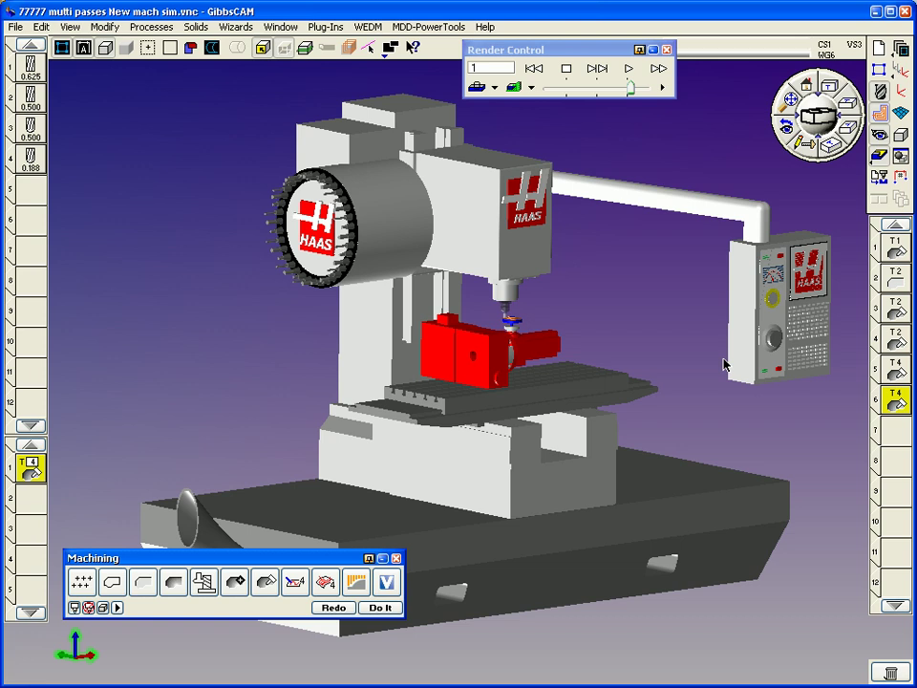
{"action": "mouse_move", "coordinate": [588, 258]}
{"action": "left_mouse_down"}
{"action": "mouse_move", "coordinate": [451, 405]}
{"action": "mouse_move", "coordinate": [439, 405]}
{"action": "left_mouse_up"}
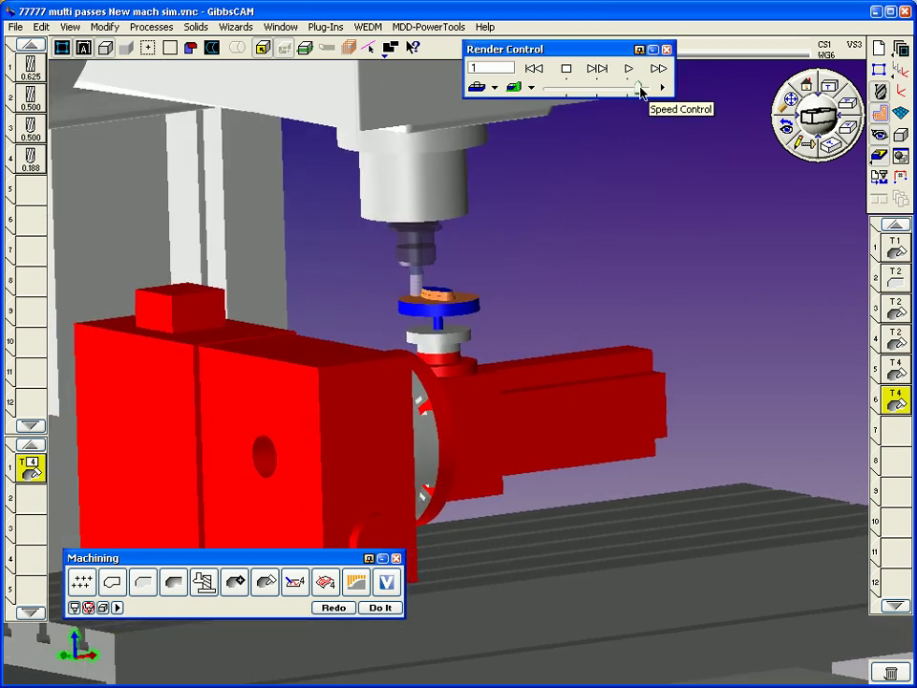
{"action": "left_click_drag", "start_coordinate": [631, 184], "coordinate": [191, 457]}
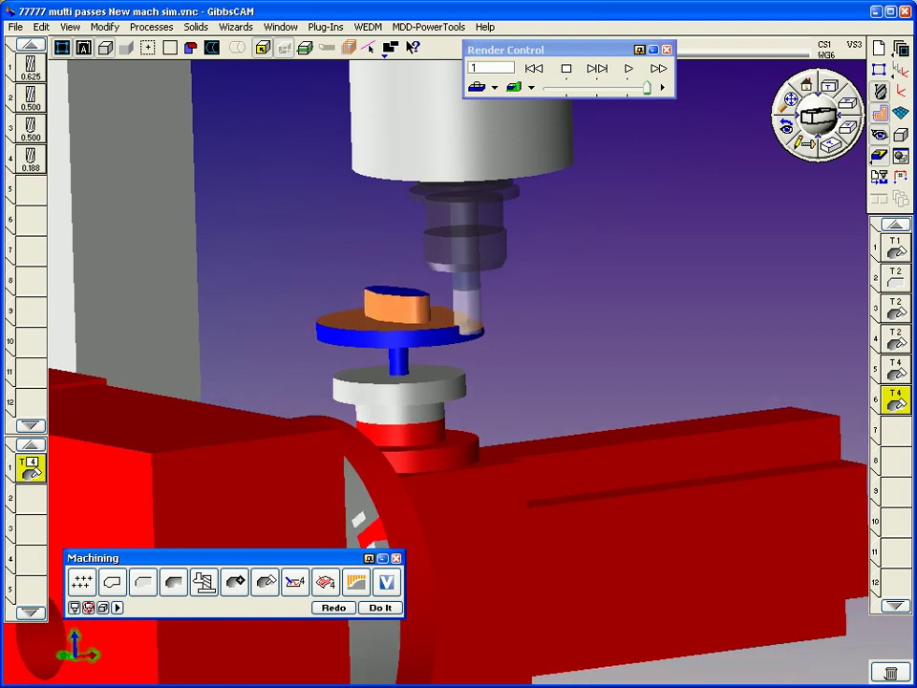
Bring up the Operation Summary during the simulation and close it again
{"action": "left_click", "coordinate": [284, 27]}
{"action": "left_click", "coordinate": [323, 138]}
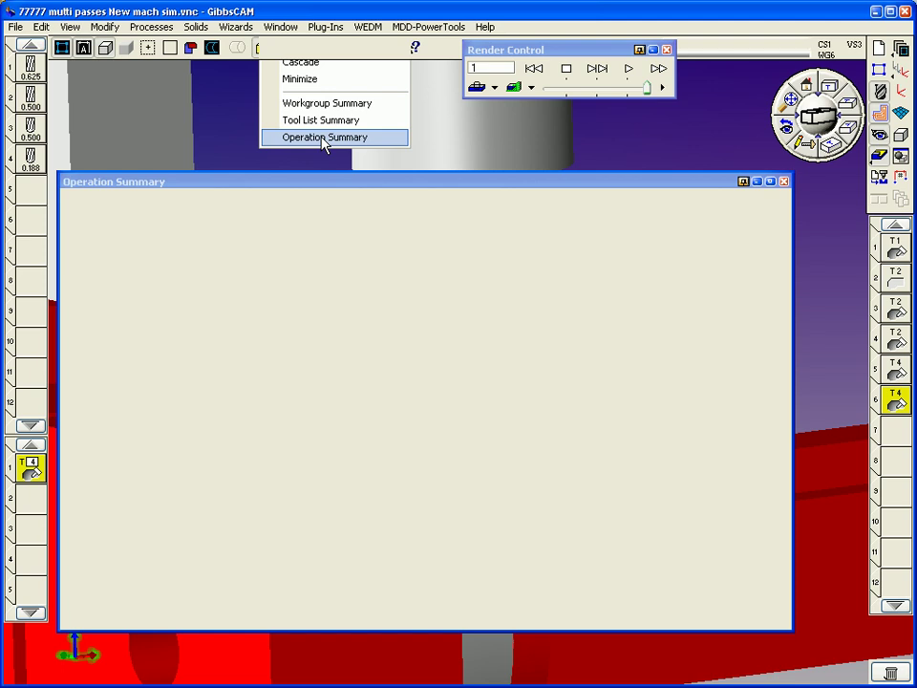
{"action": "left_click", "coordinate": [783, 182]}
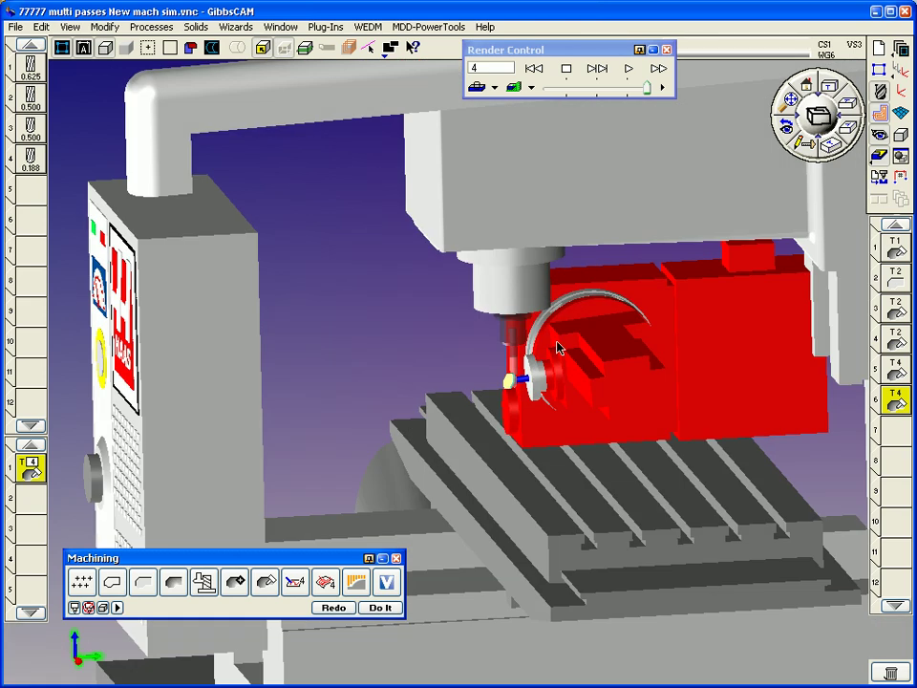
Hide the machine in the simulation and watch operations 4 and 5 cut the tube side of the flange close up
{"action": "left_click_drag", "start_coordinate": [559, 346], "coordinate": [414, 468]}
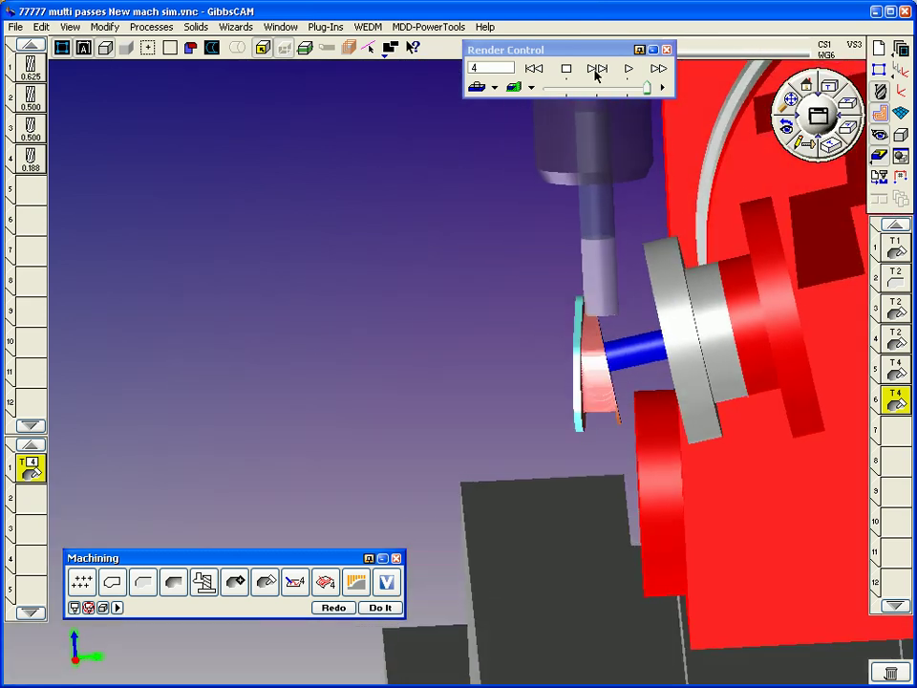
{"action": "right_click", "coordinate": [599, 49]}
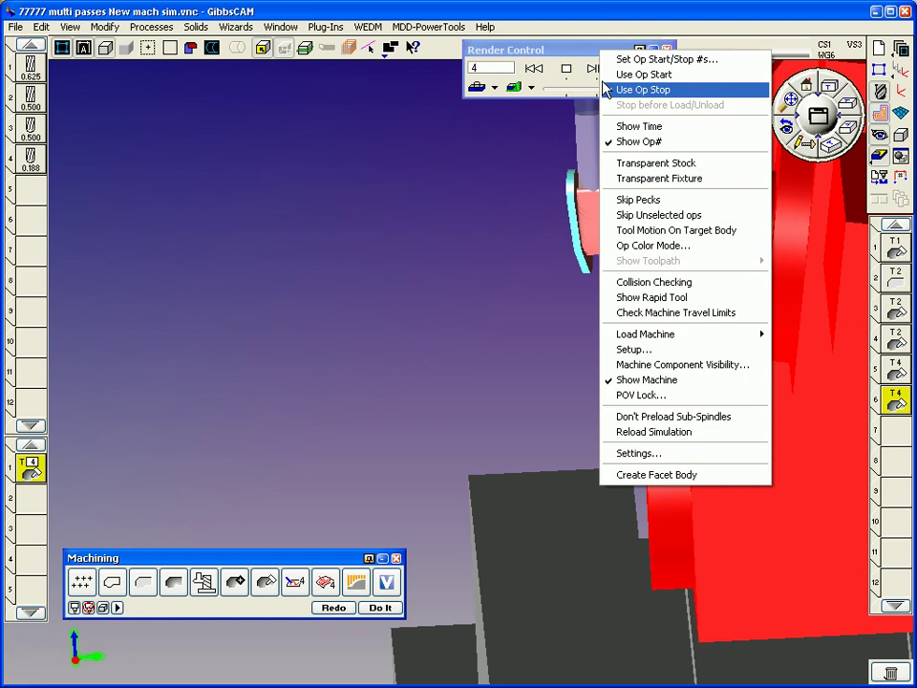
{"action": "left_click", "coordinate": [647, 382]}
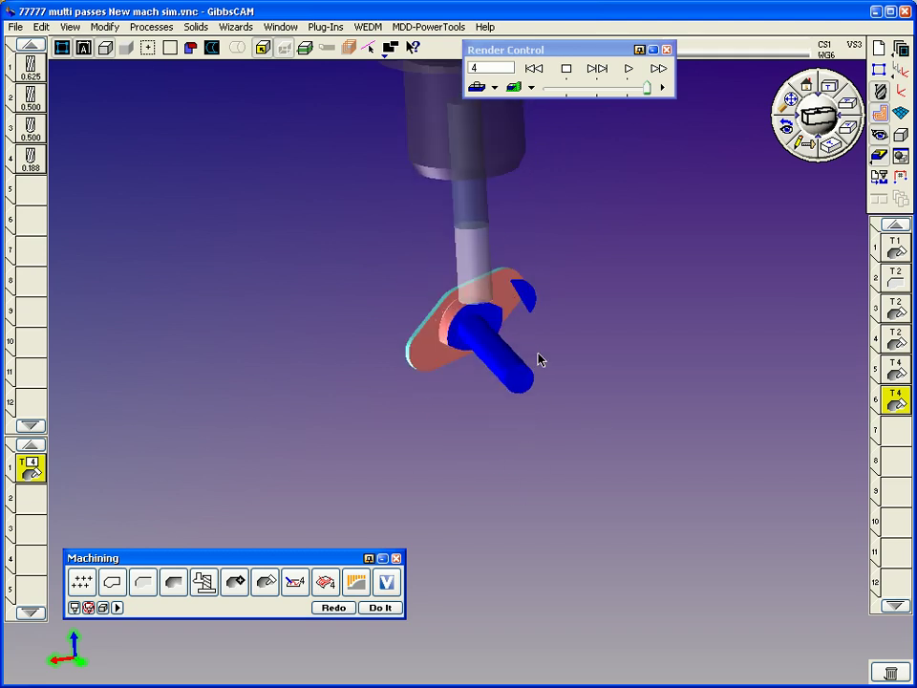
{"action": "left_click_drag", "start_coordinate": [311, 156], "coordinate": [634, 442]}
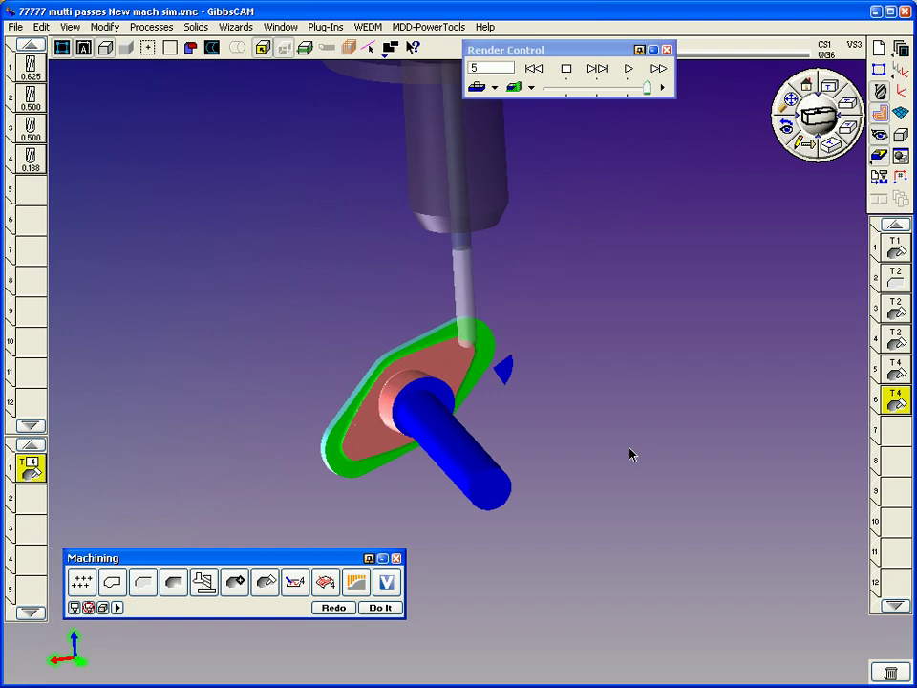
Show the machine again, watch operation 6 cut close up, and view the whole machine at the program's end
{"action": "right_click", "coordinate": [594, 53]}
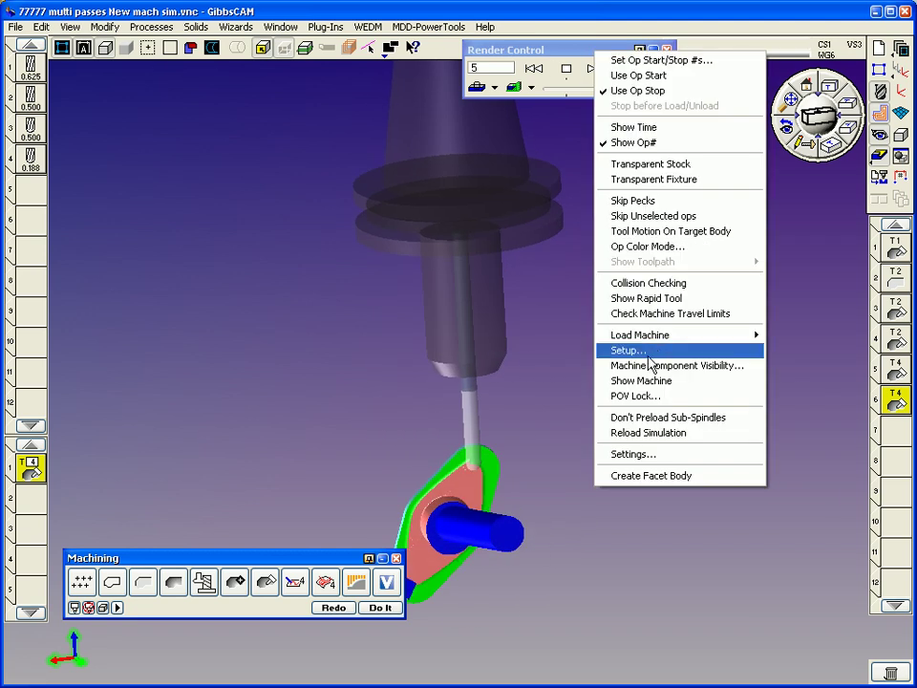
{"action": "left_click", "coordinate": [649, 380]}
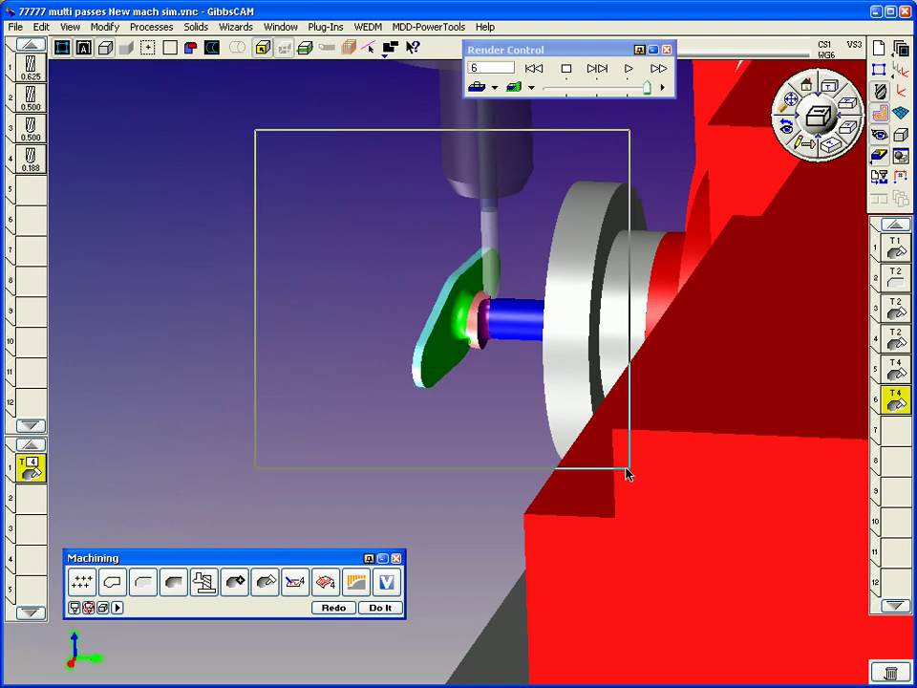
{"action": "left_click_drag", "start_coordinate": [628, 473], "coordinate": [628, 473]}
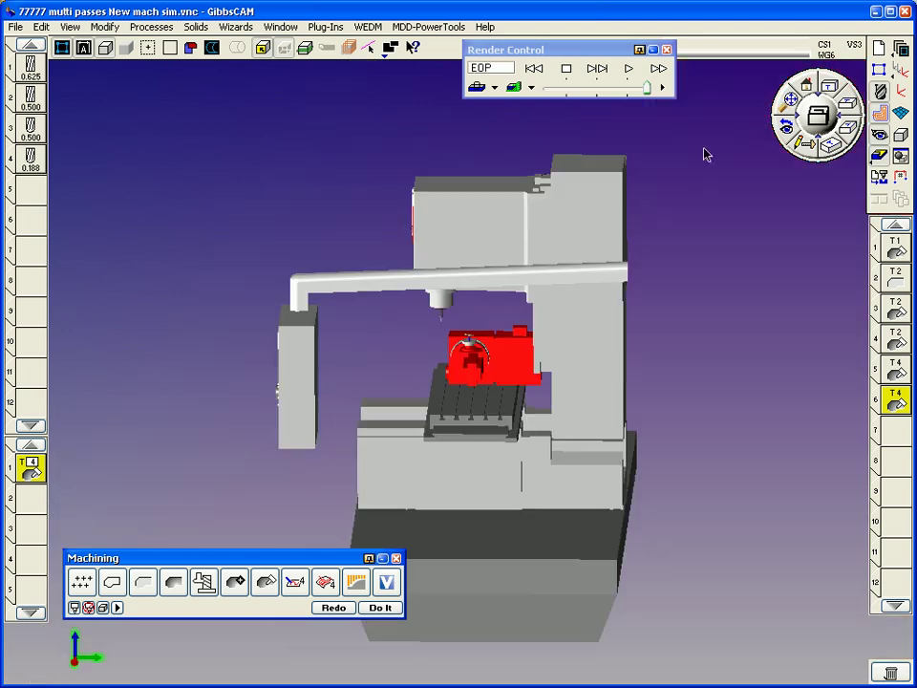
{"action": "left_click_drag", "start_coordinate": [431, 361], "coordinate": [496, 328]}
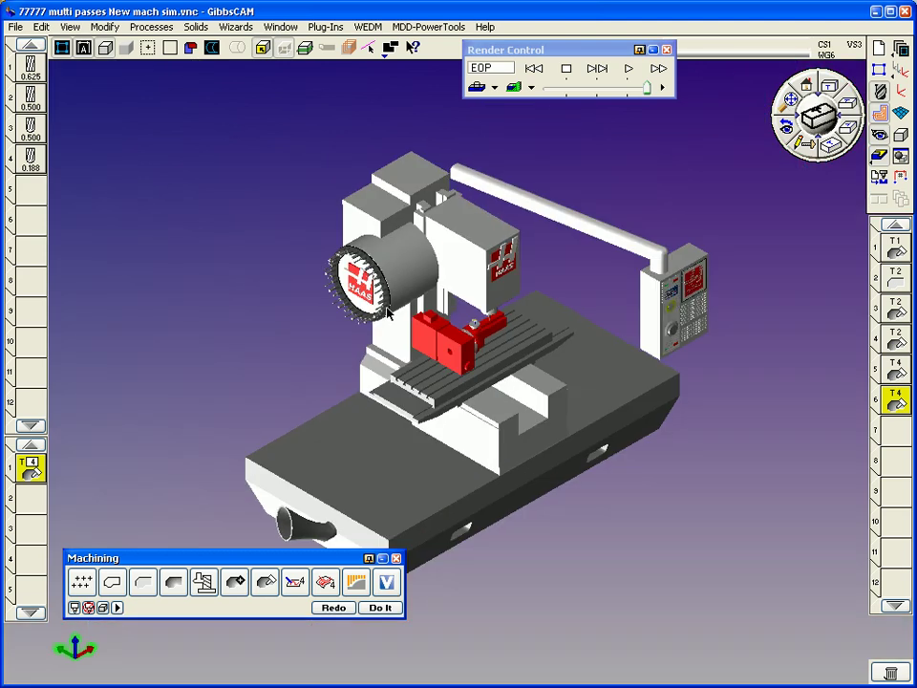
{"action": "middle_click_drag", "start_coordinate": [387, 313], "coordinate": [478, 220]}
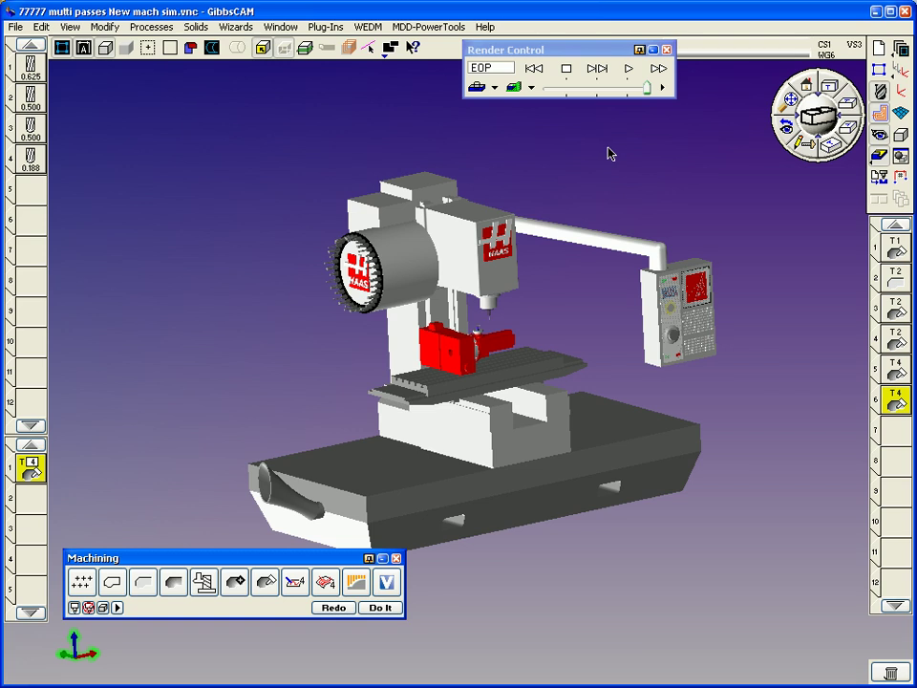